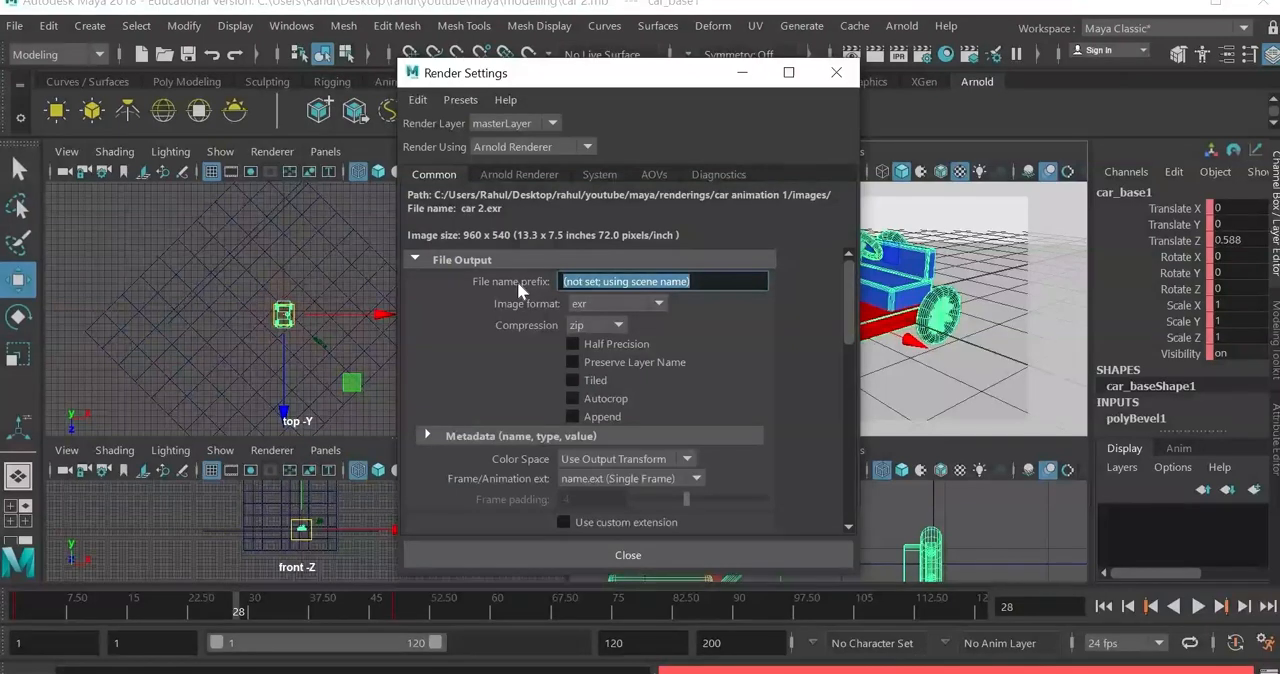
Step: Set the render output's file name prefix to caranim
text(car)
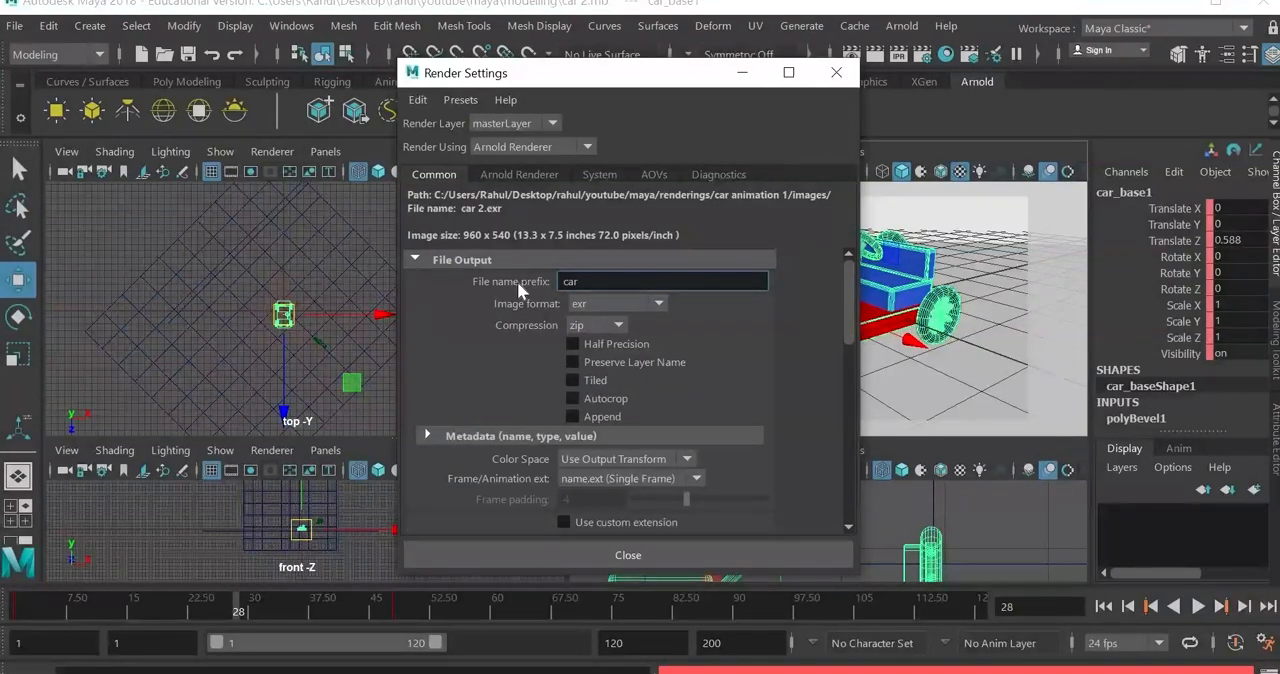
text(an)
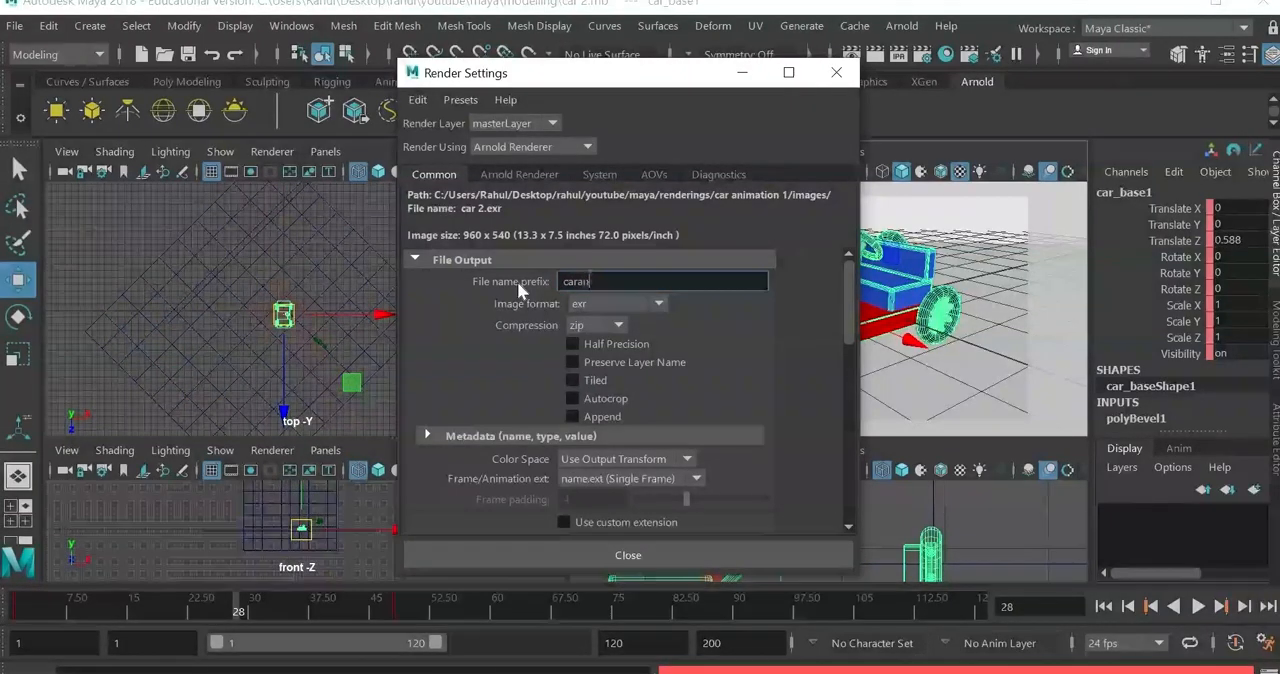
text(im)
key(Return)
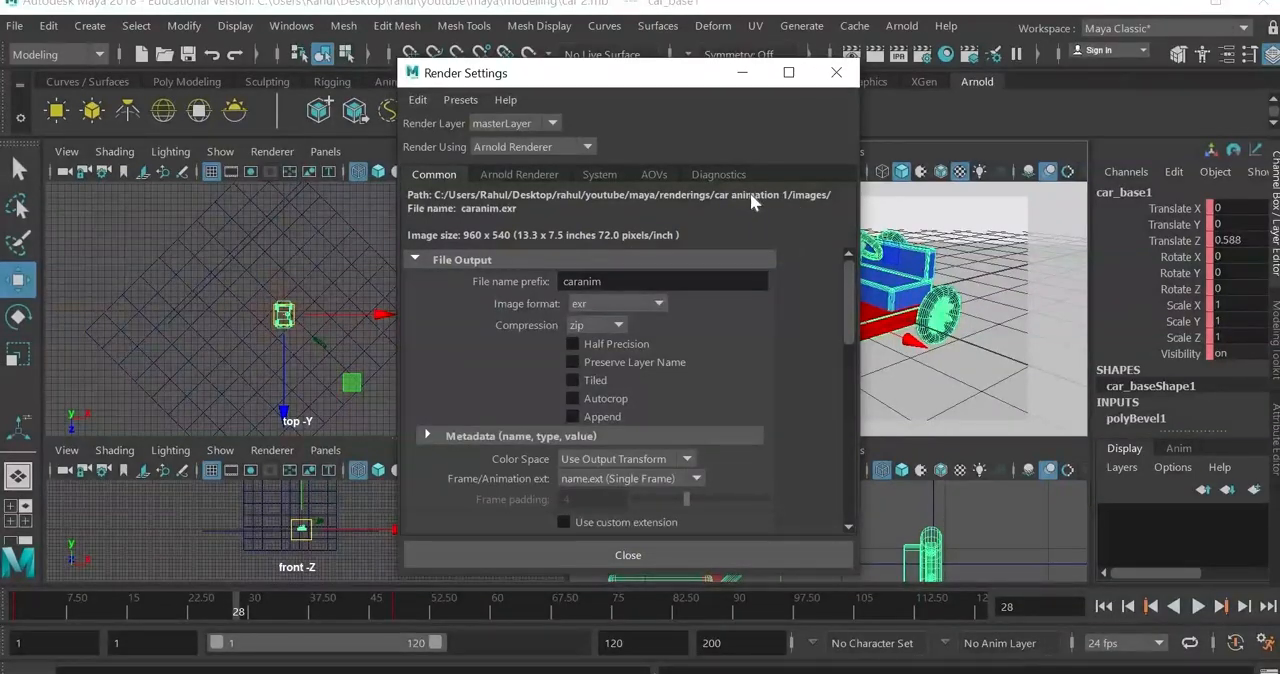
click(418, 100)
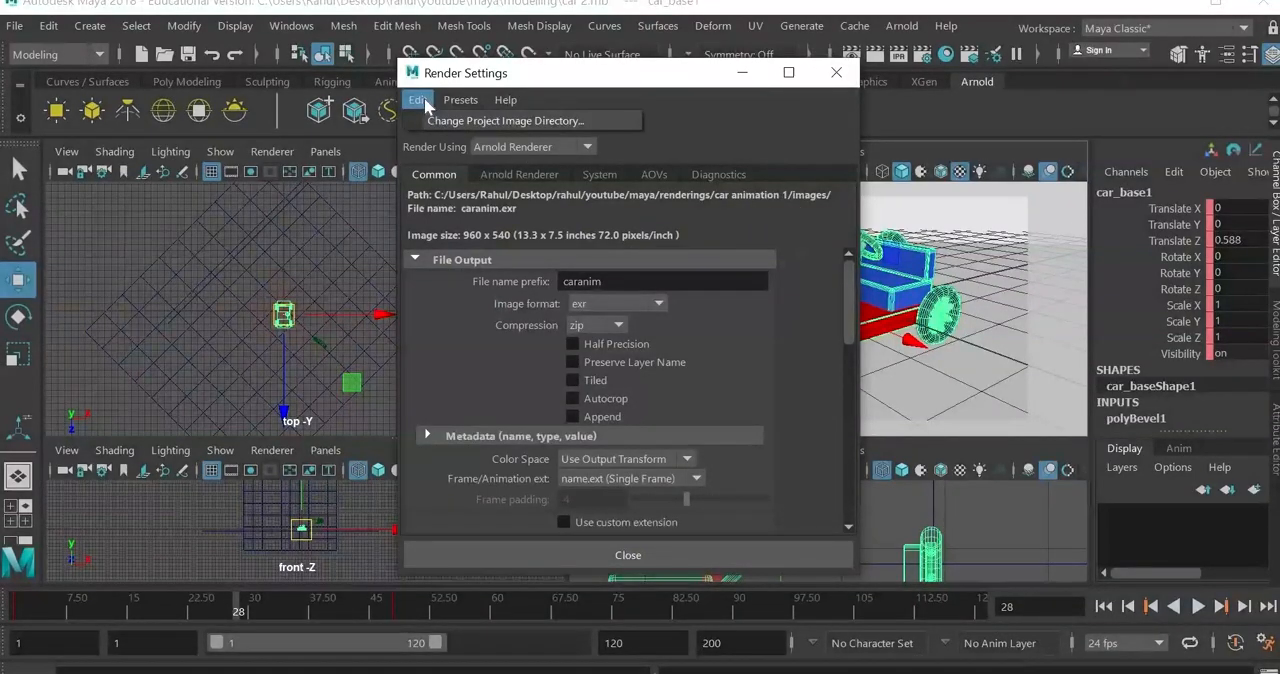
click(519, 121)
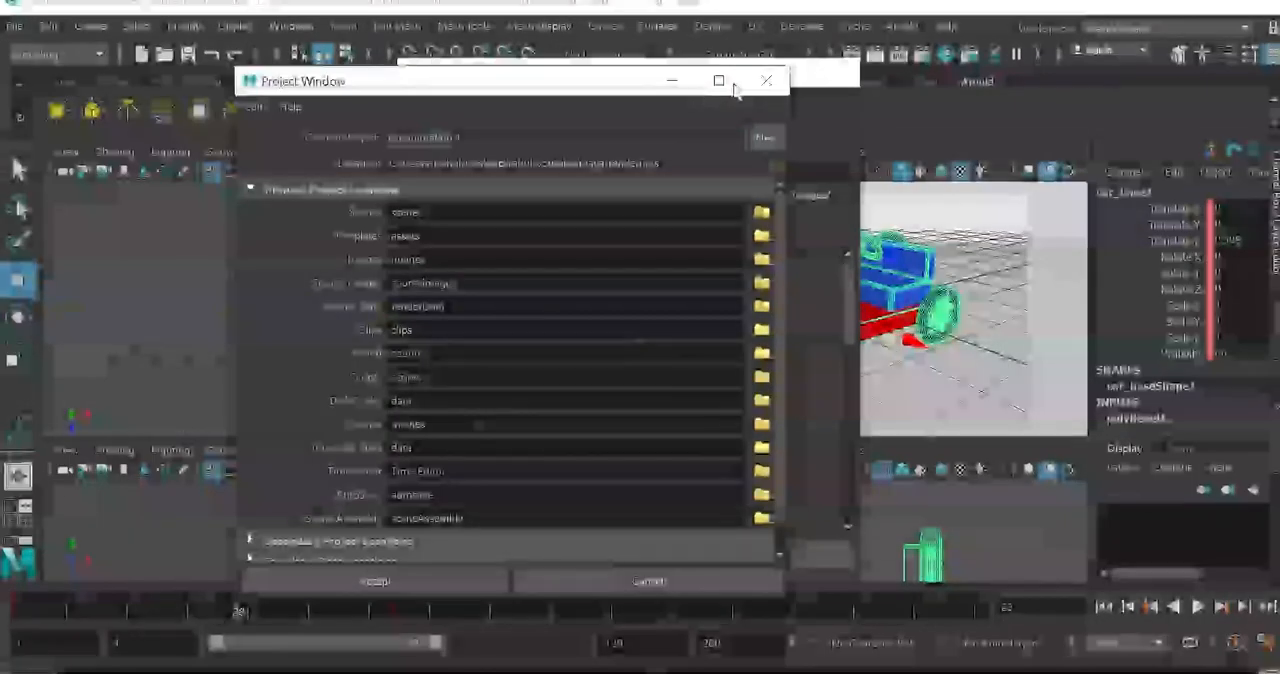
click(766, 82)
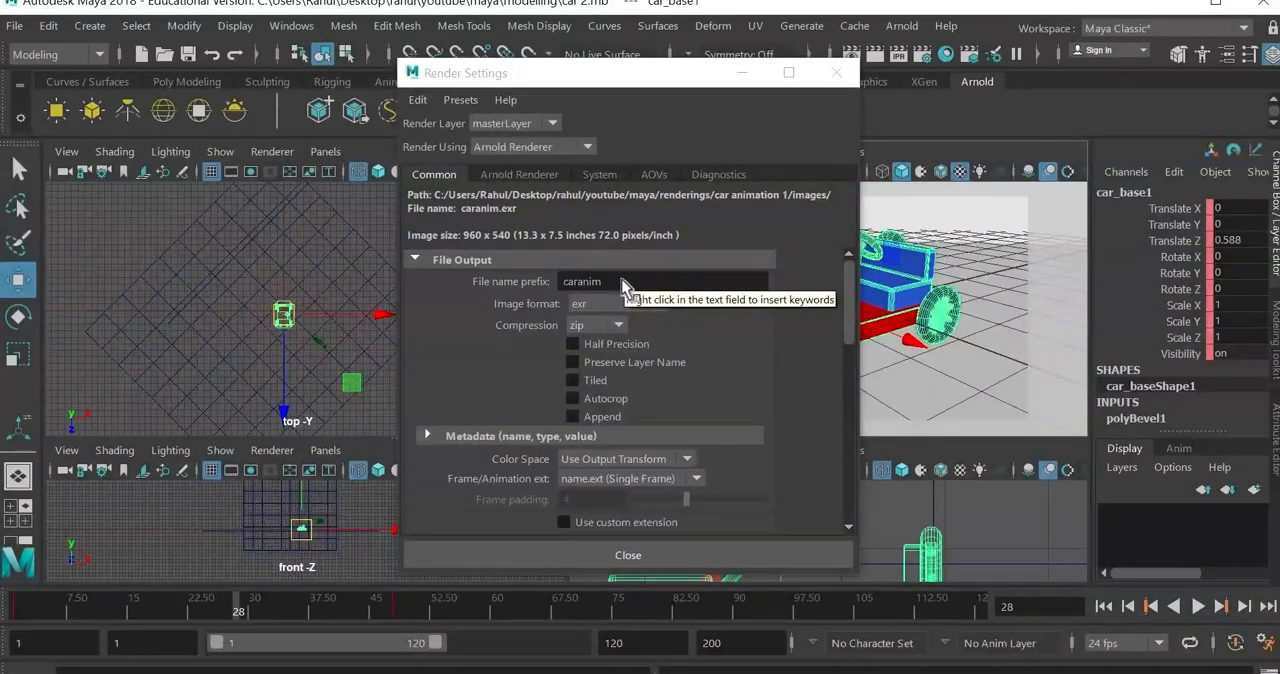
Step: Open the project image directory settings and start a new project named caranim
click(416, 101)
mouse_move(445, 108)
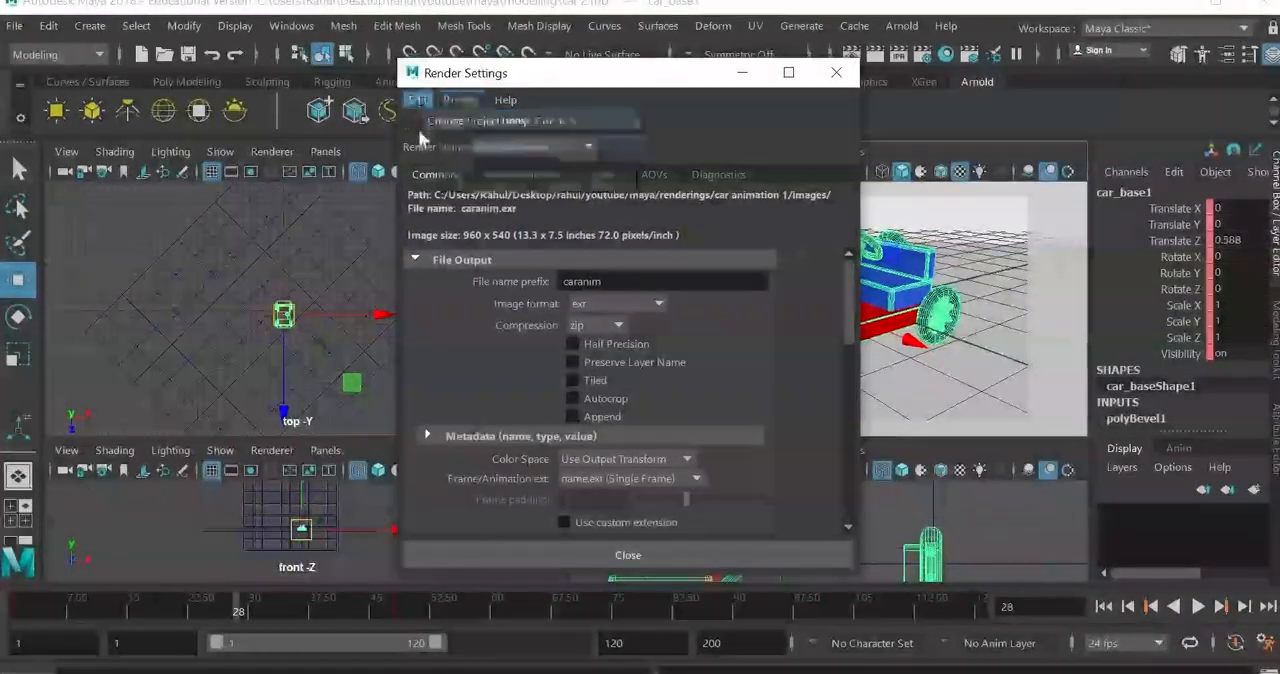
click(583, 247)
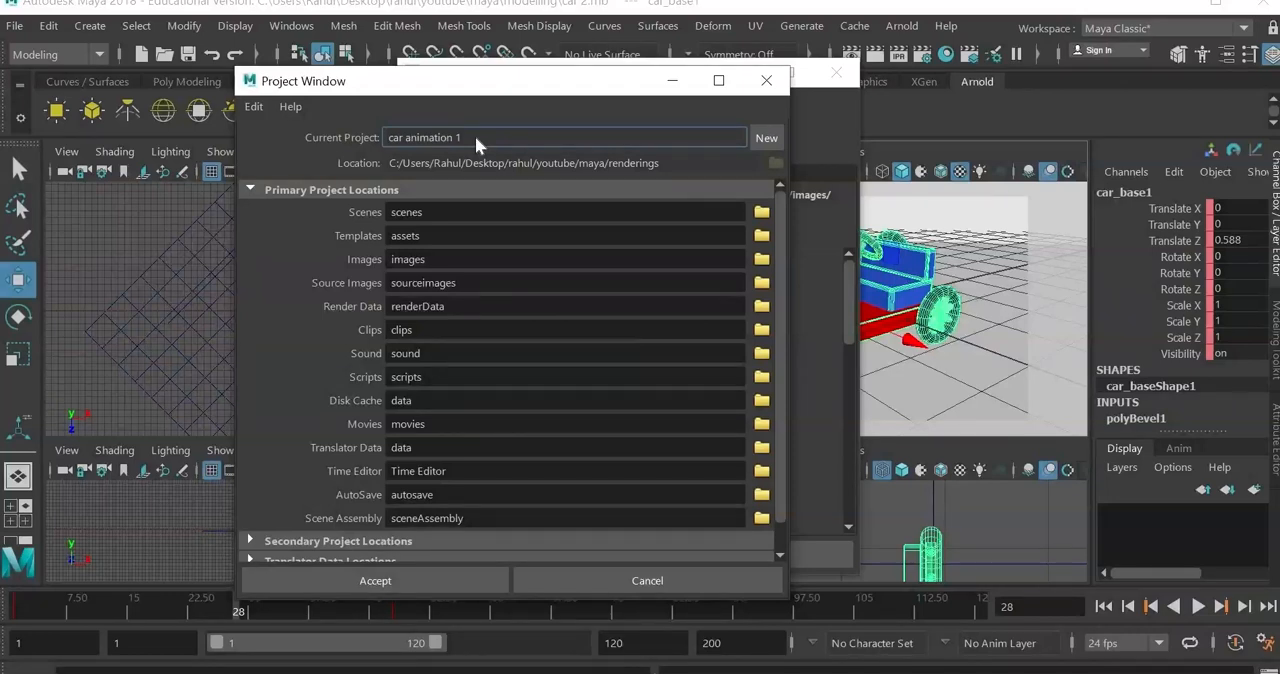
drag(475, 135, 368, 136)
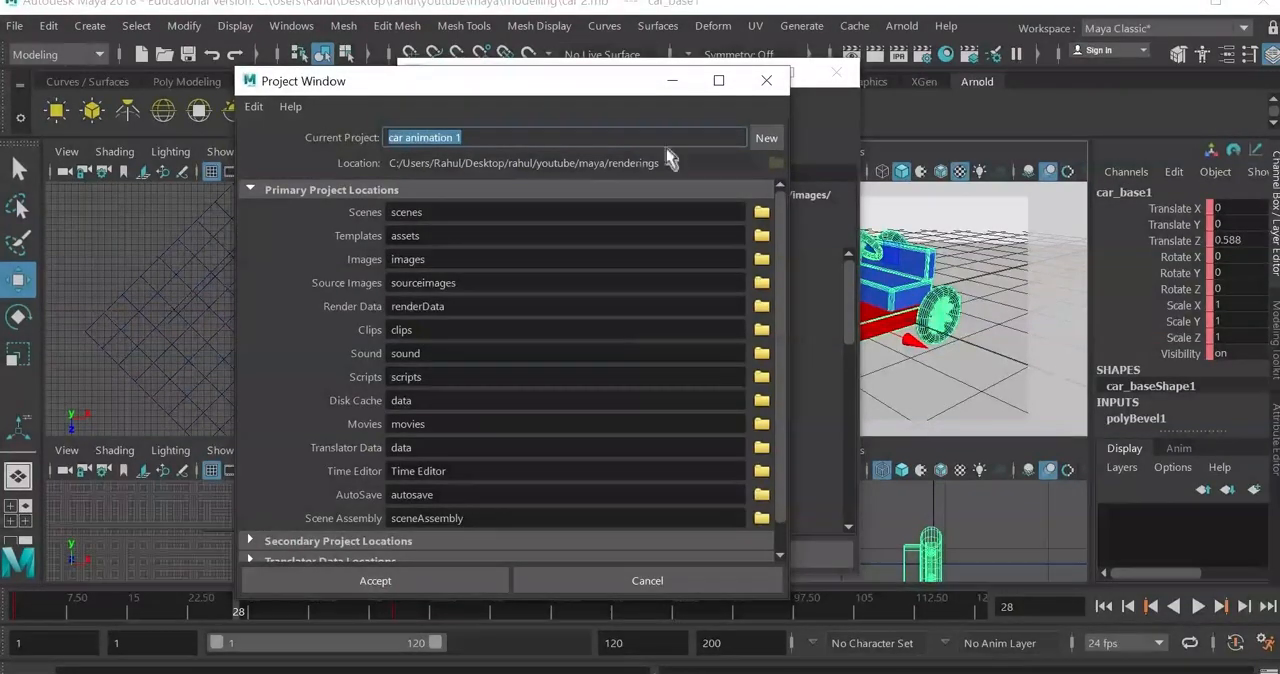
click(767, 142)
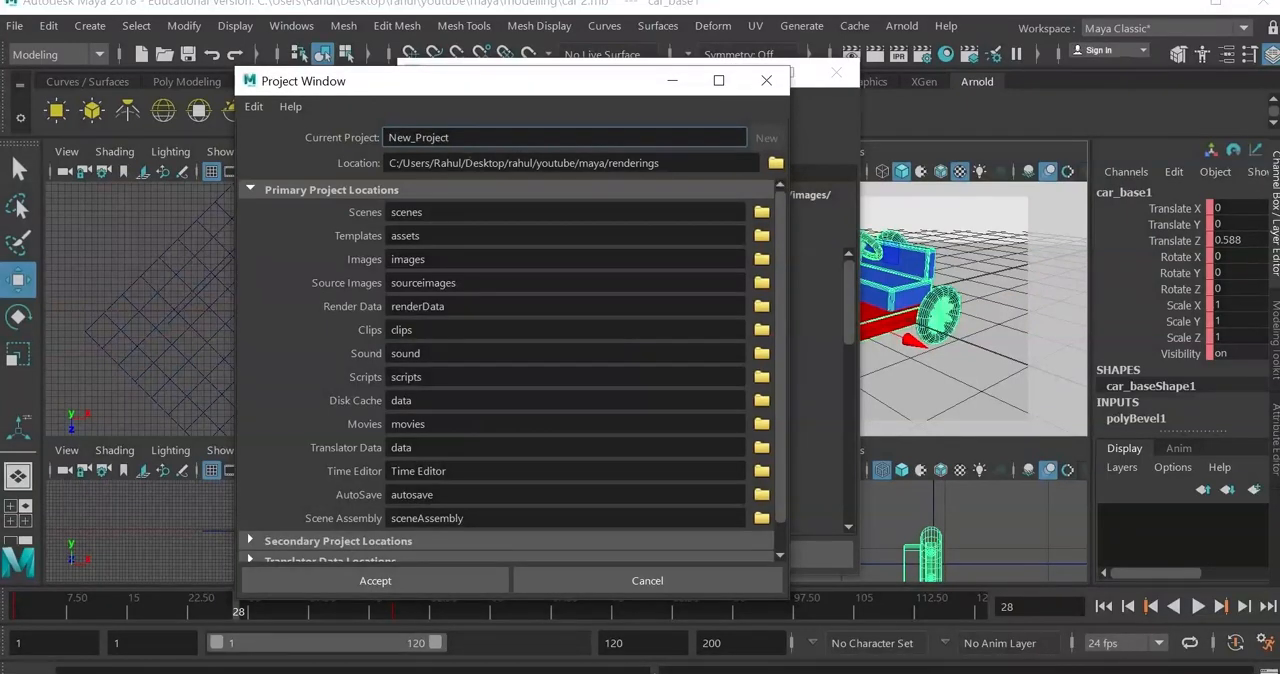
drag(456, 137, 343, 129)
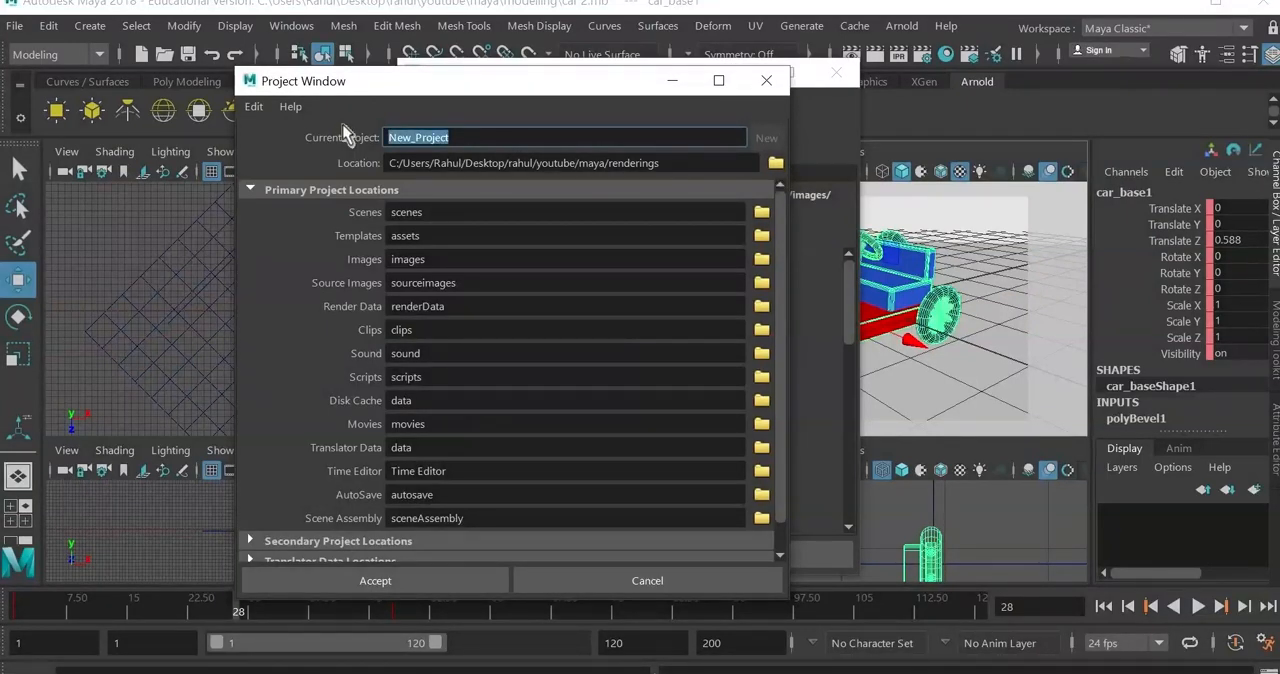
text(caranim)
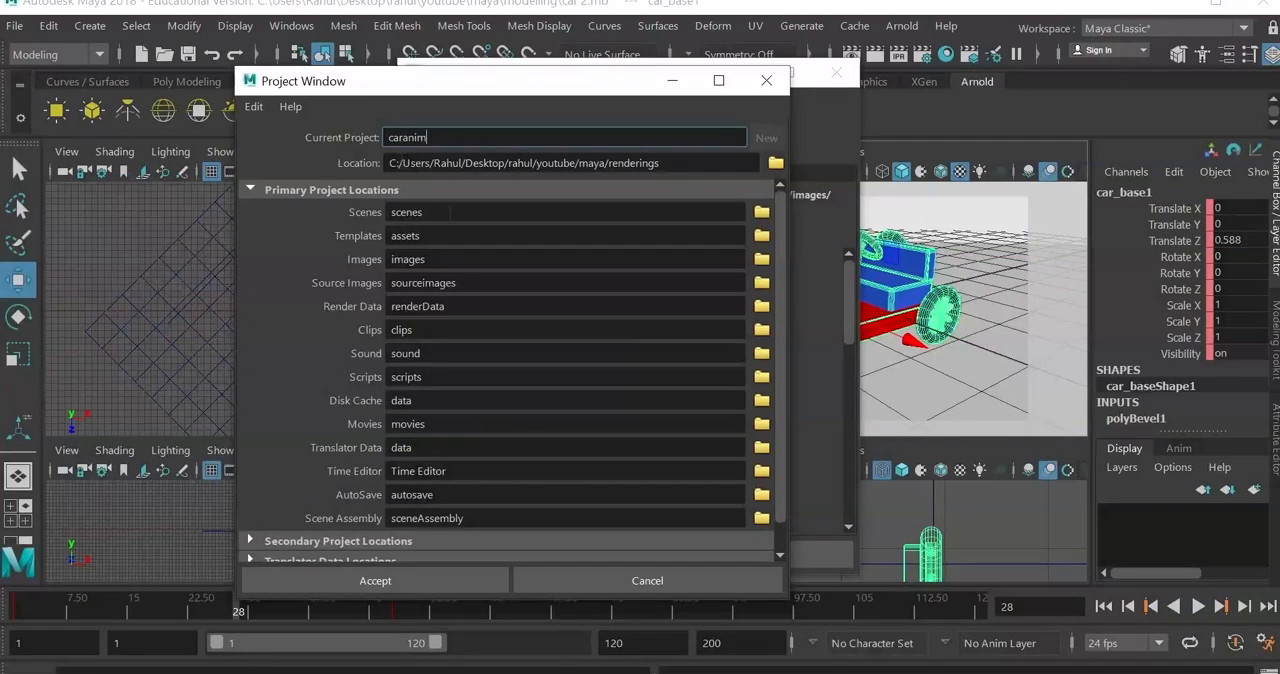
Step: Browse for the new project's location, going from the Desktop to the youtube\maya\renderings folder
click(775, 163)
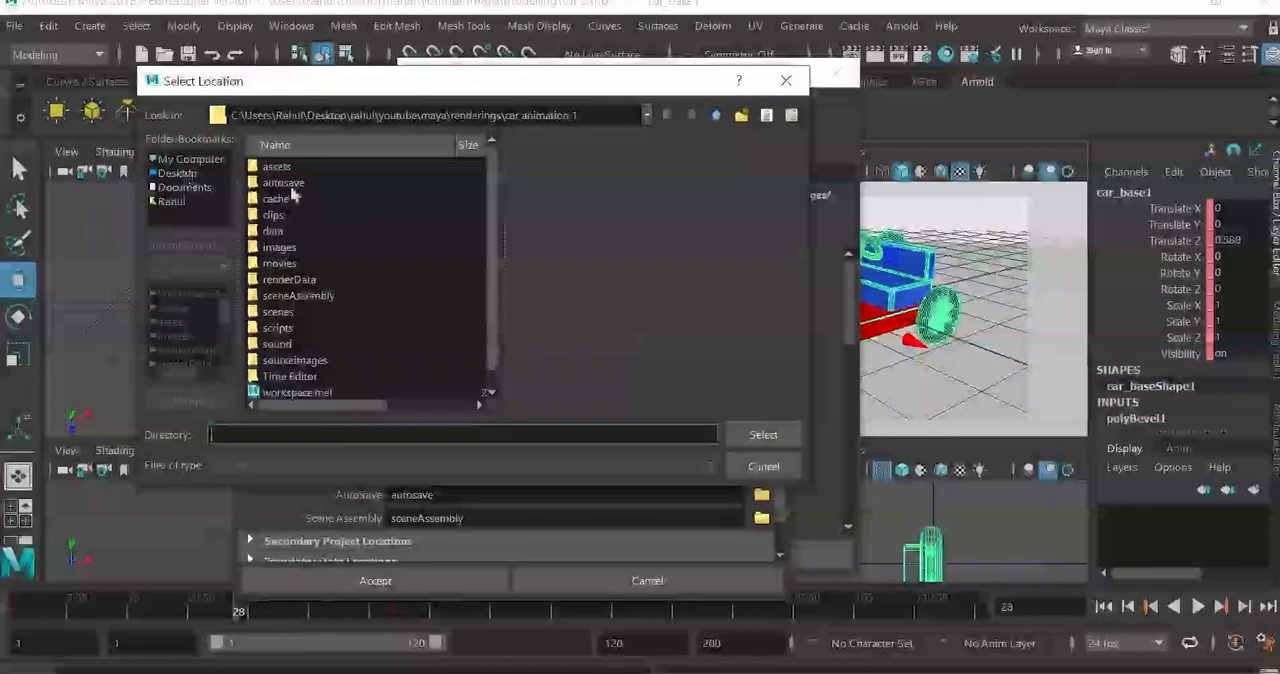
click(178, 174)
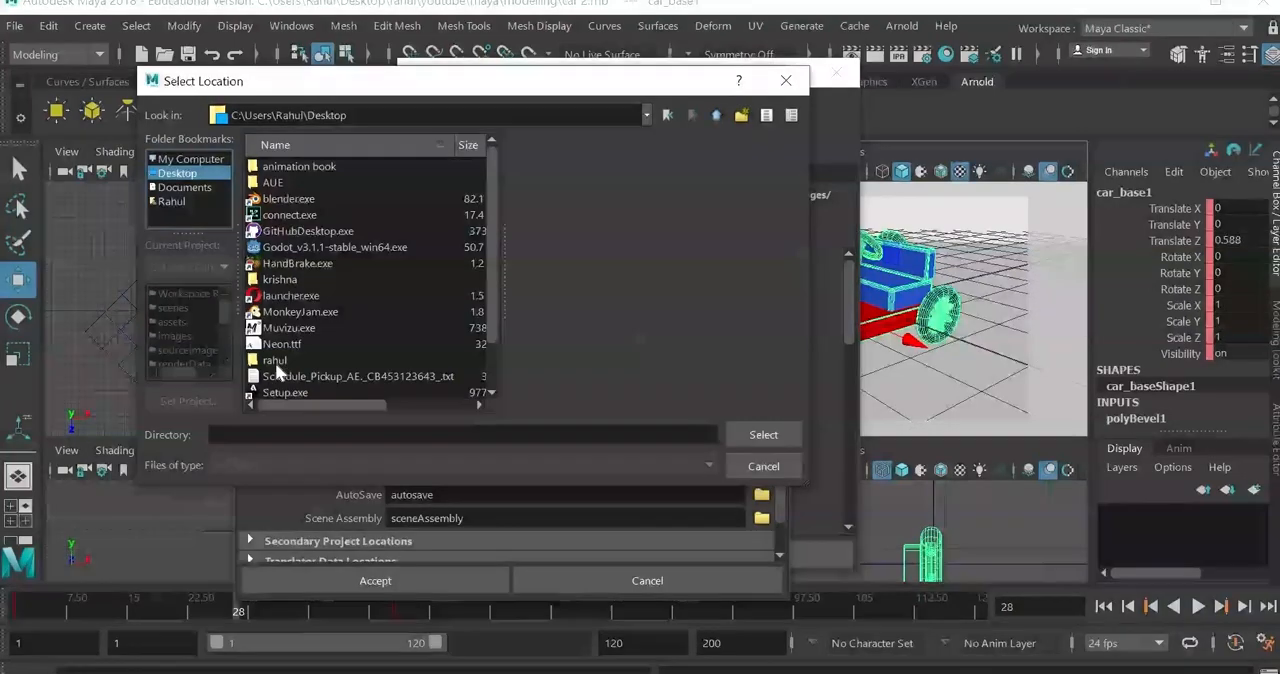
double_click(275, 362)
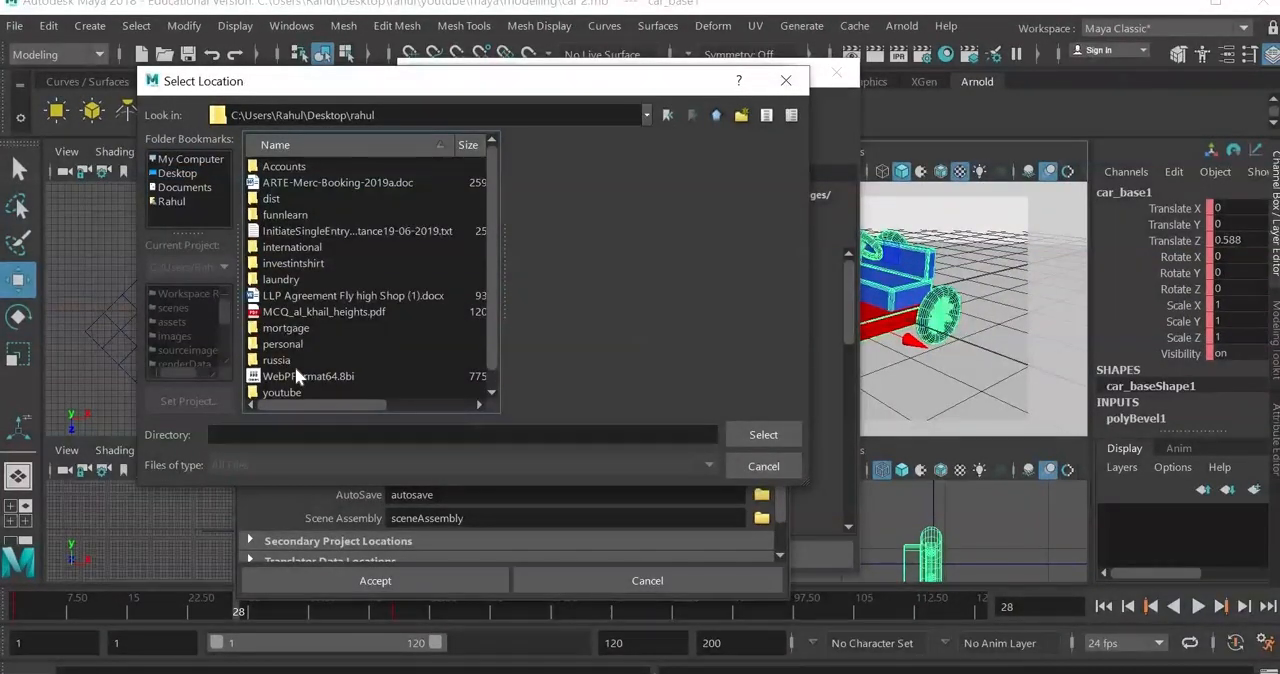
scroll(295, 366, down, 1)
scroll(295, 366, up, 1)
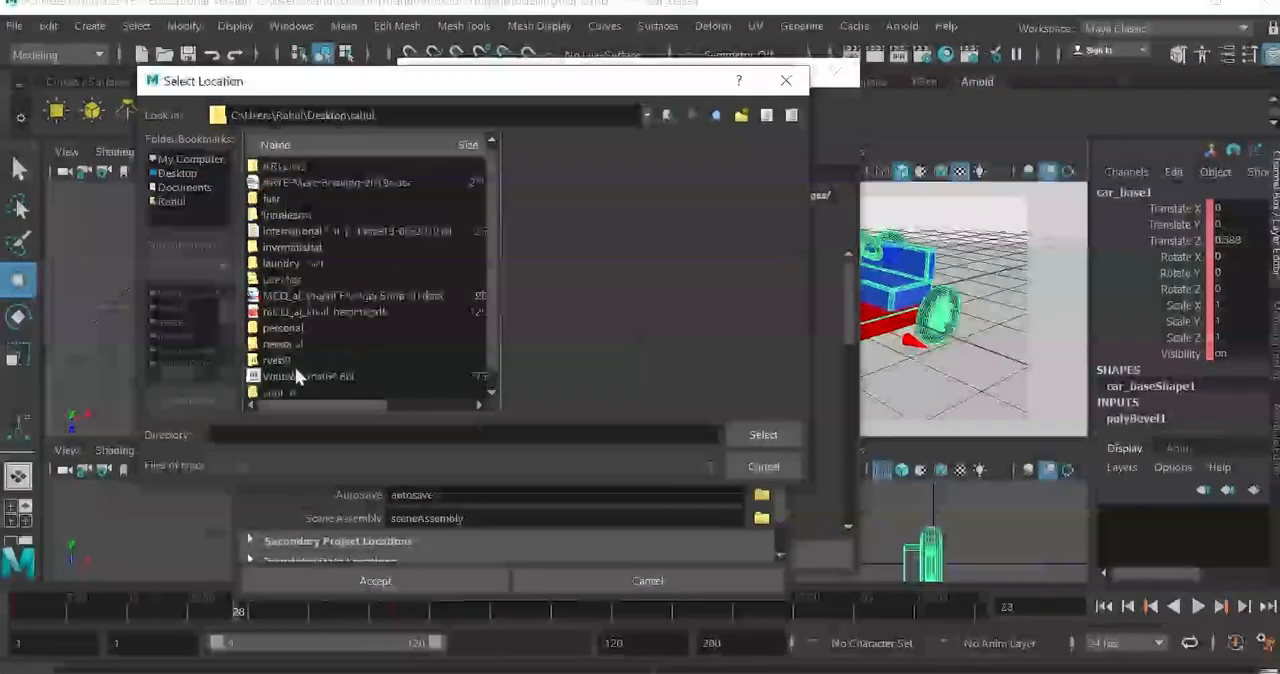
scroll(295, 366, down, 1)
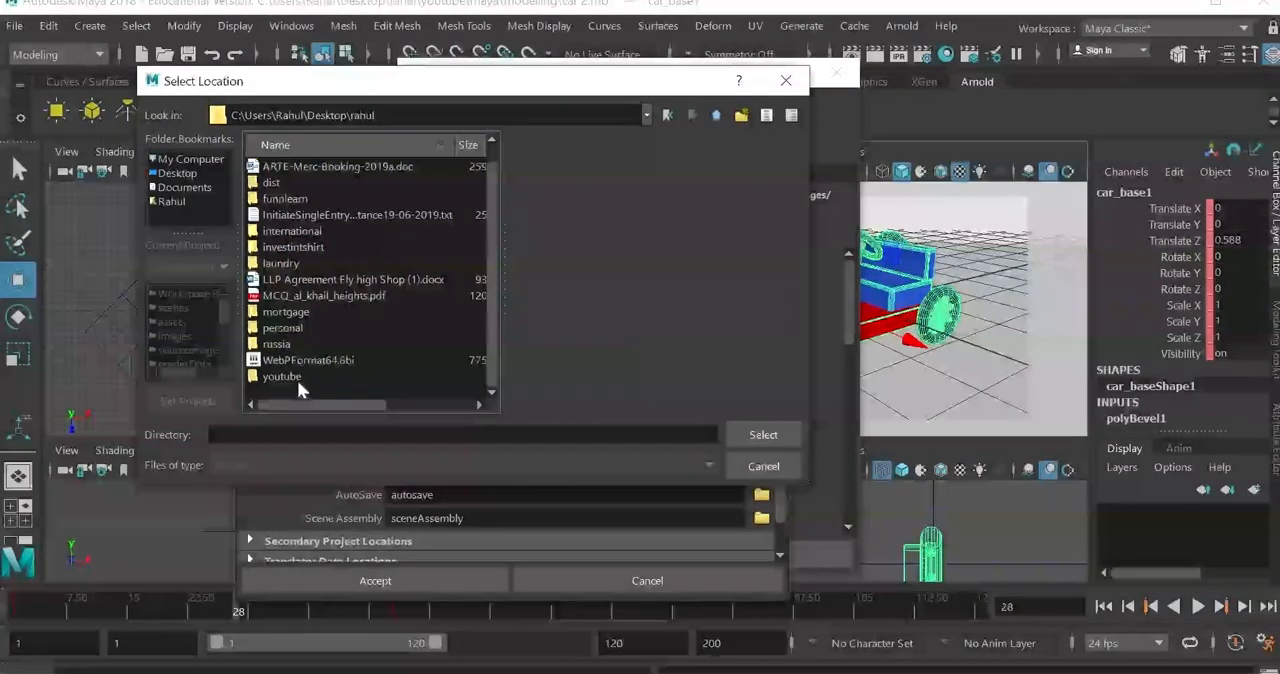
double_click(282, 377)
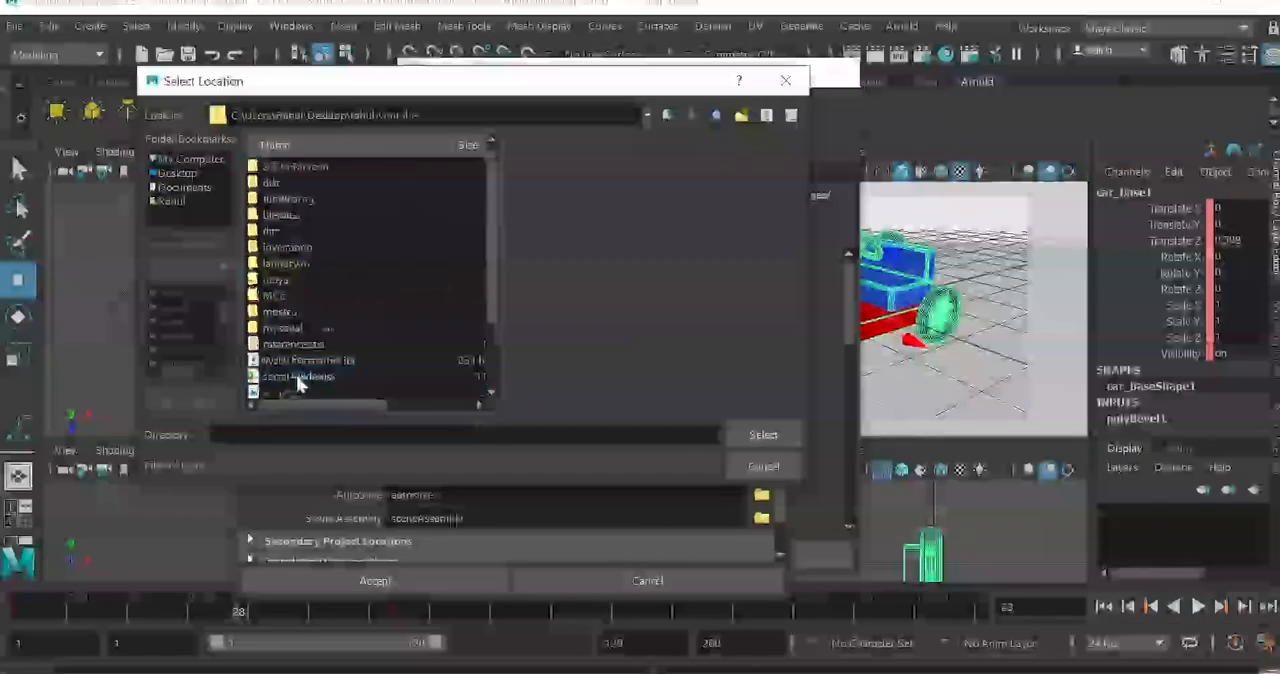
double_click(283, 279)
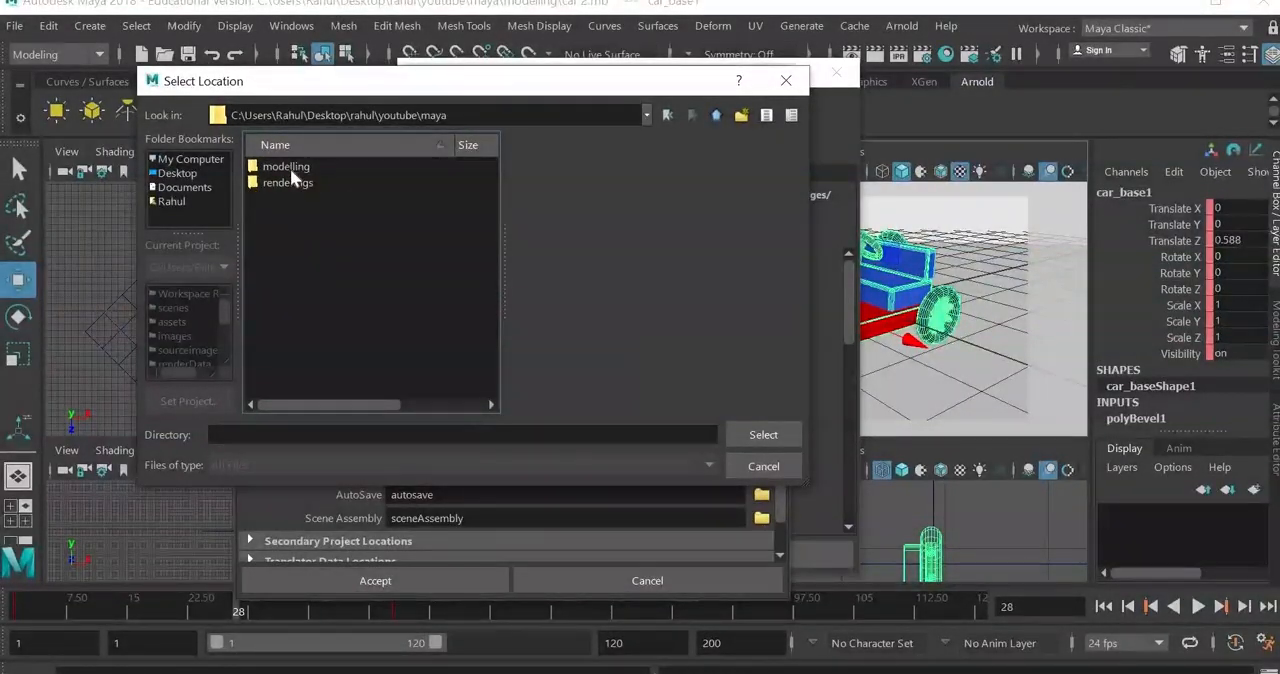
double_click(290, 184)
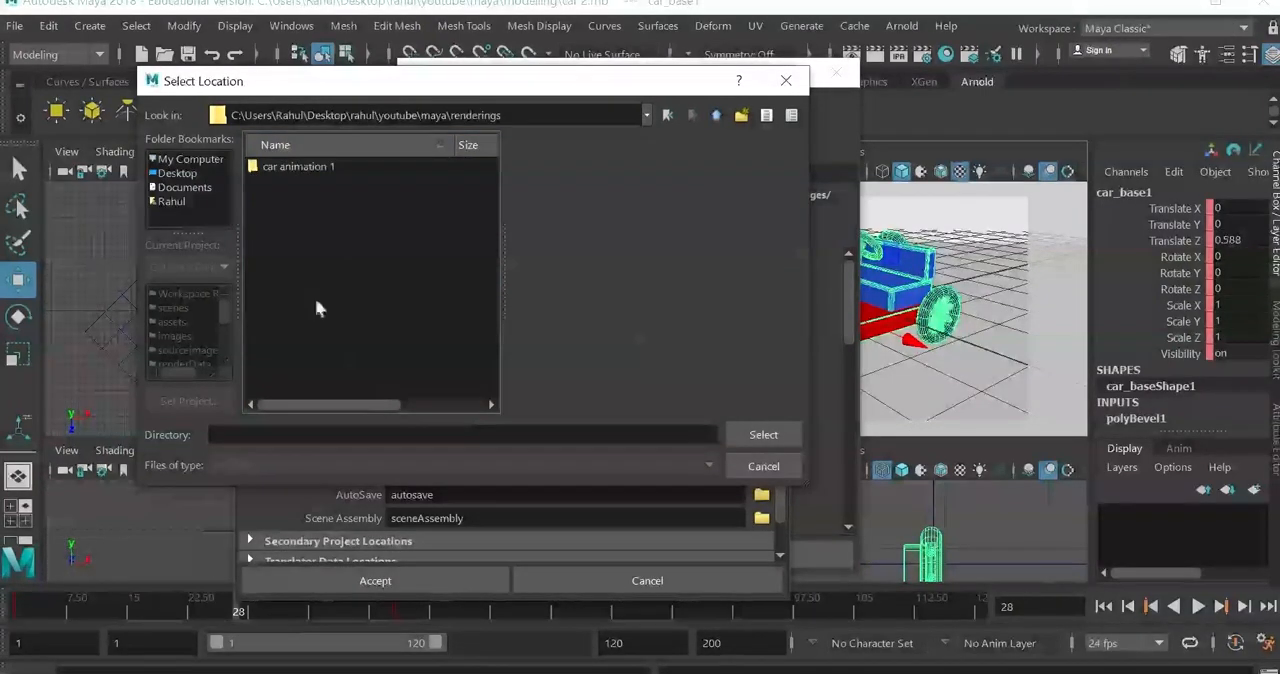
Step: Try to enter caranim as the directory name inside the renderings folder, and clear the entry
click(277, 434)
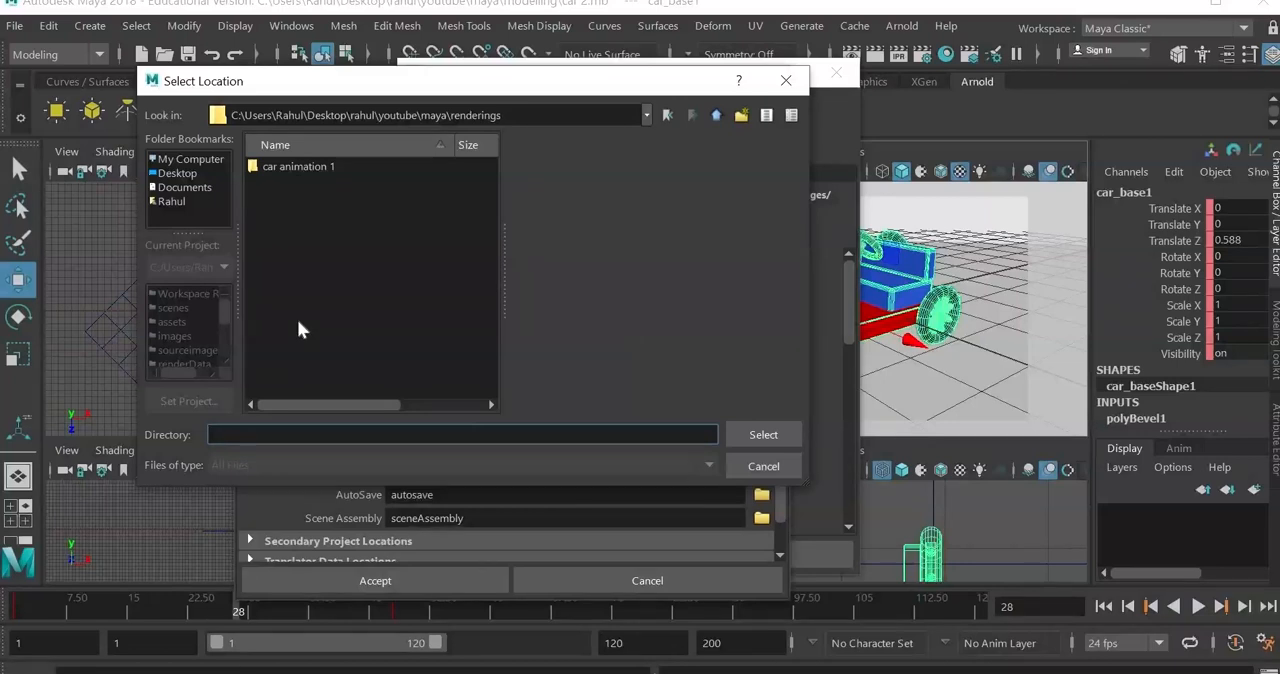
text(car)
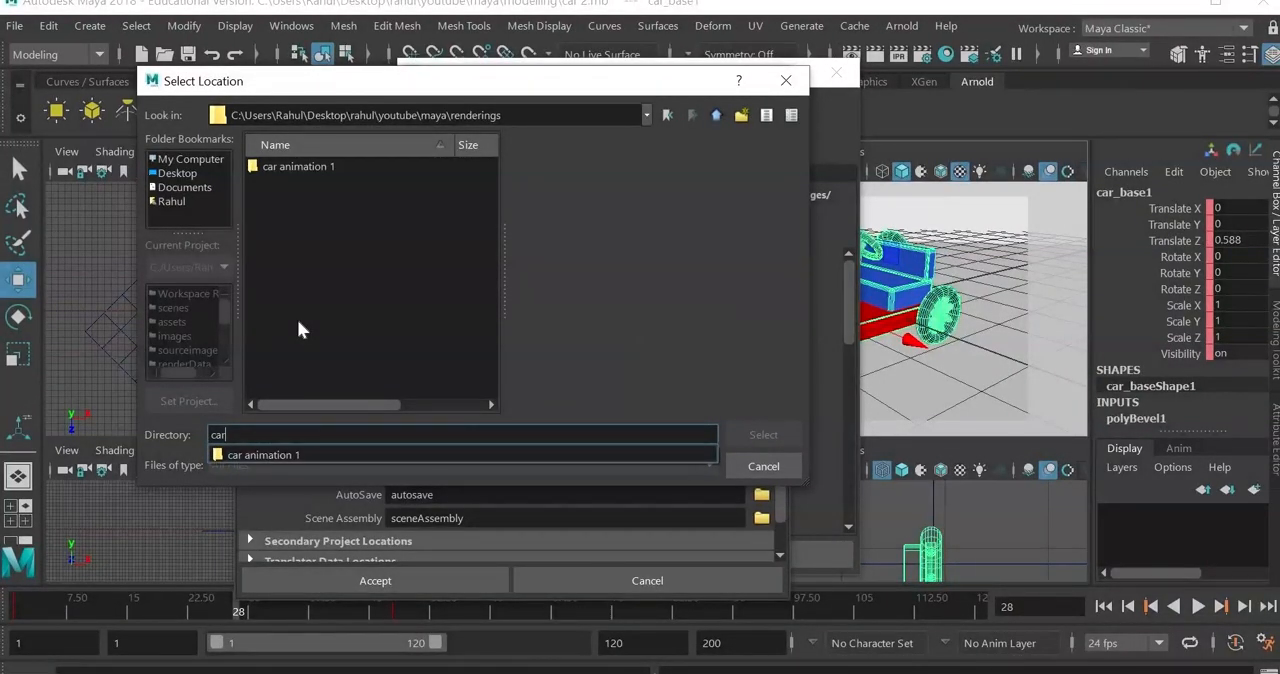
text(anim)
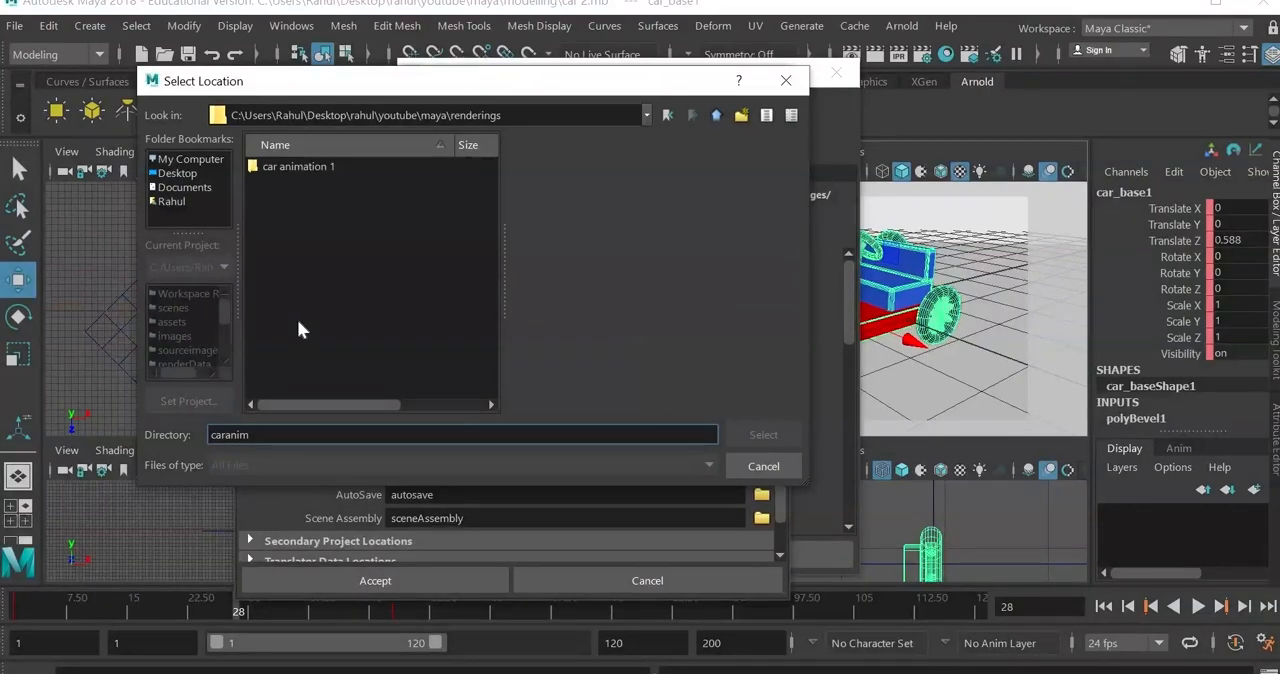
key(Return)
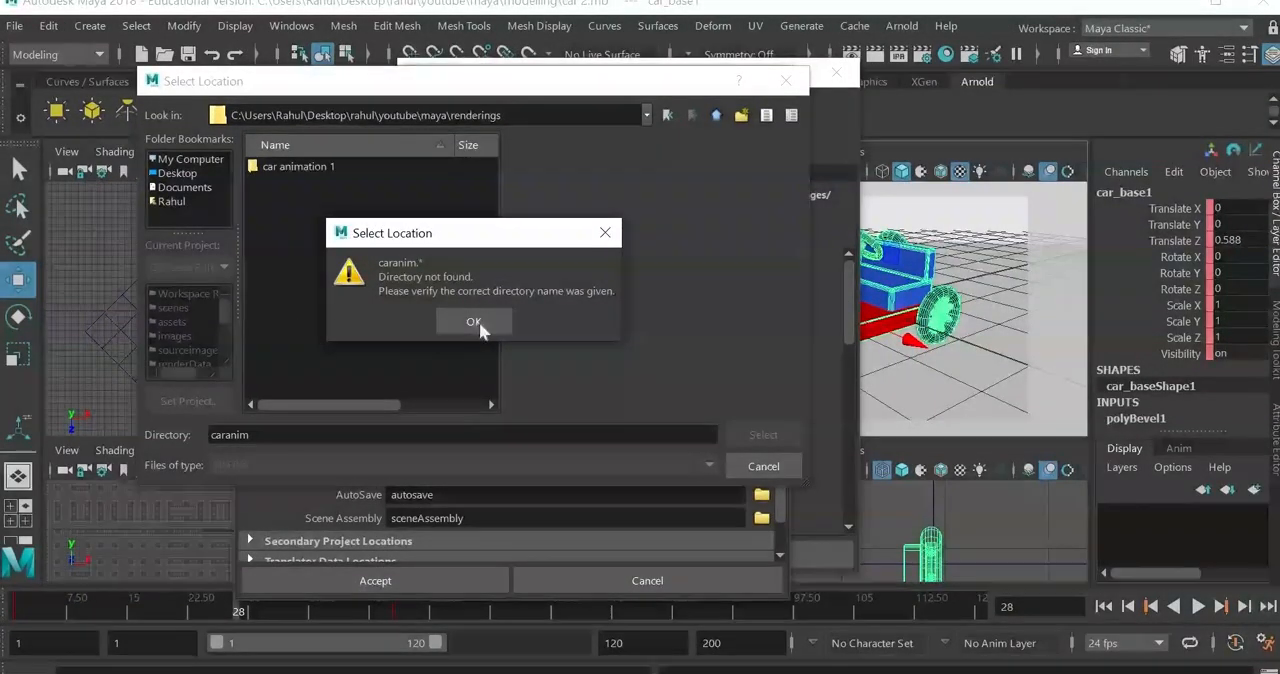
click(473, 321)
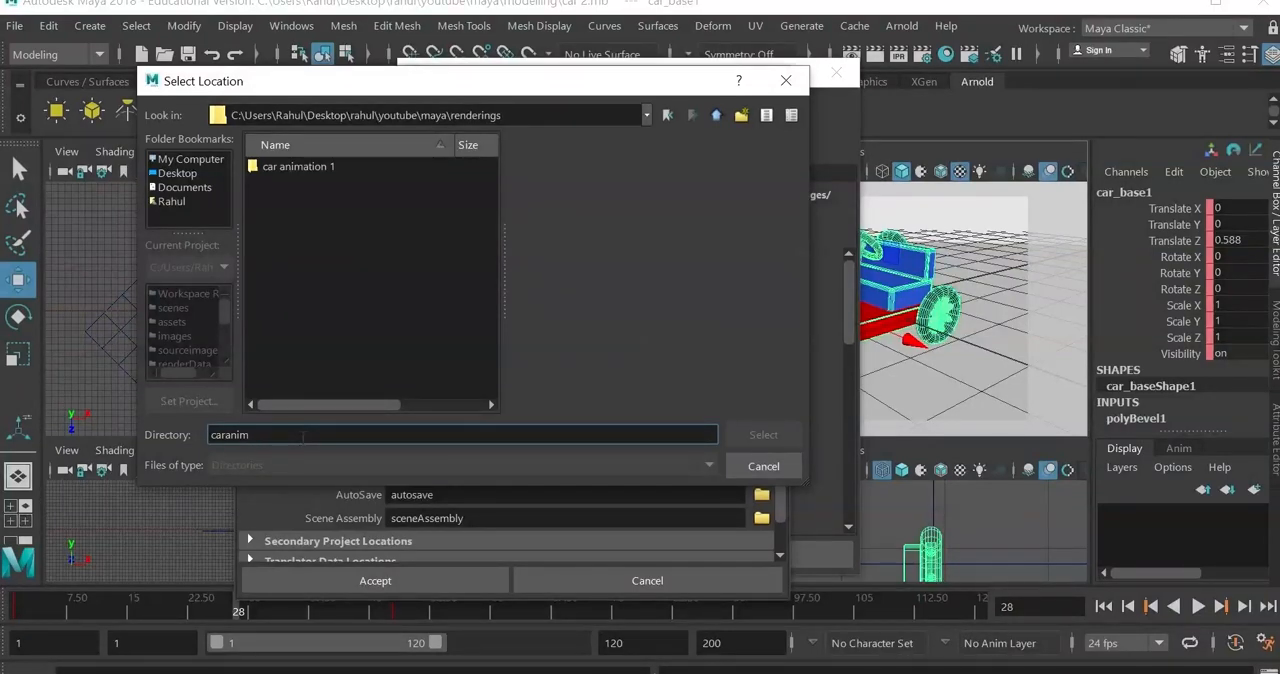
drag(303, 436, 145, 432)
key(BackSpace)
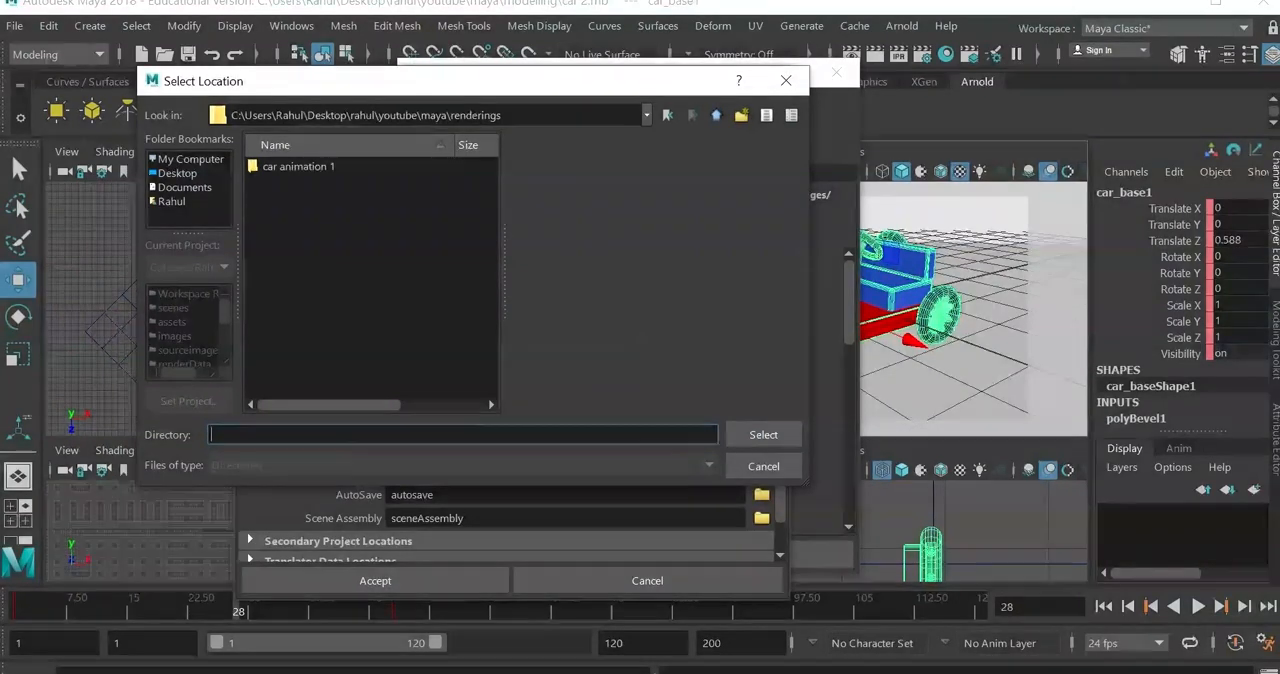
Step: Create a new folder named caranim inside the renderings folder
click(317, 166)
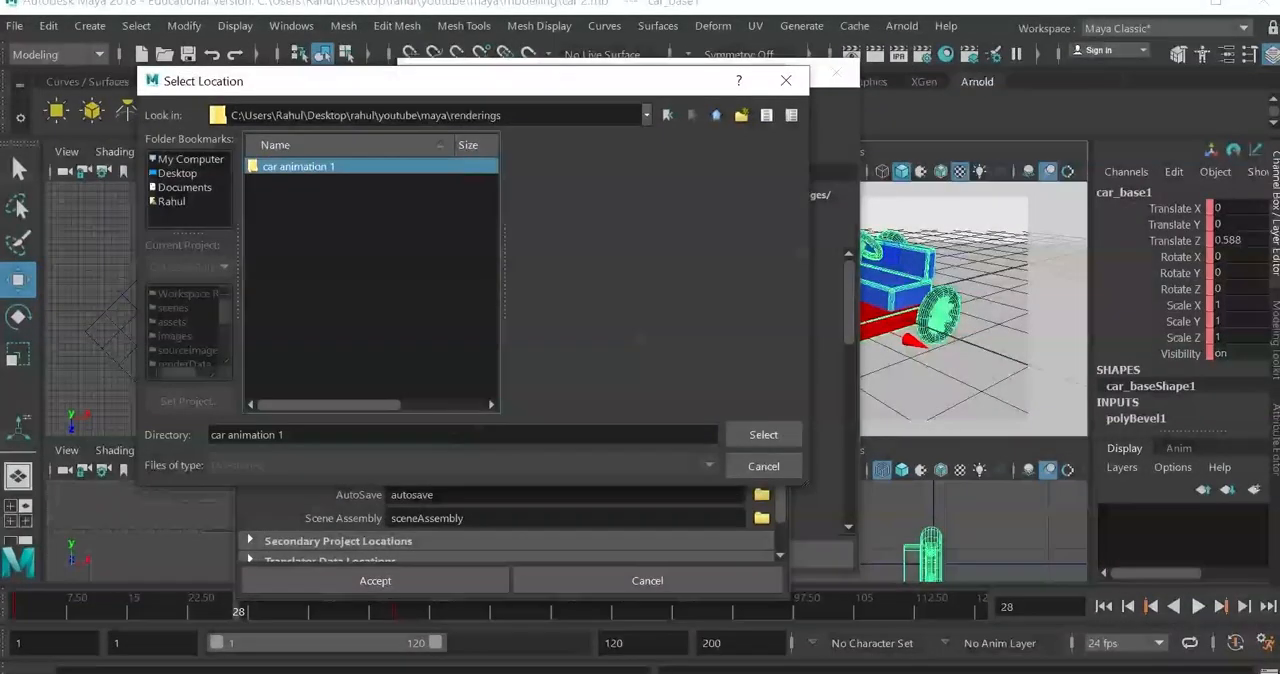
right_click(309, 246)
click(345, 273)
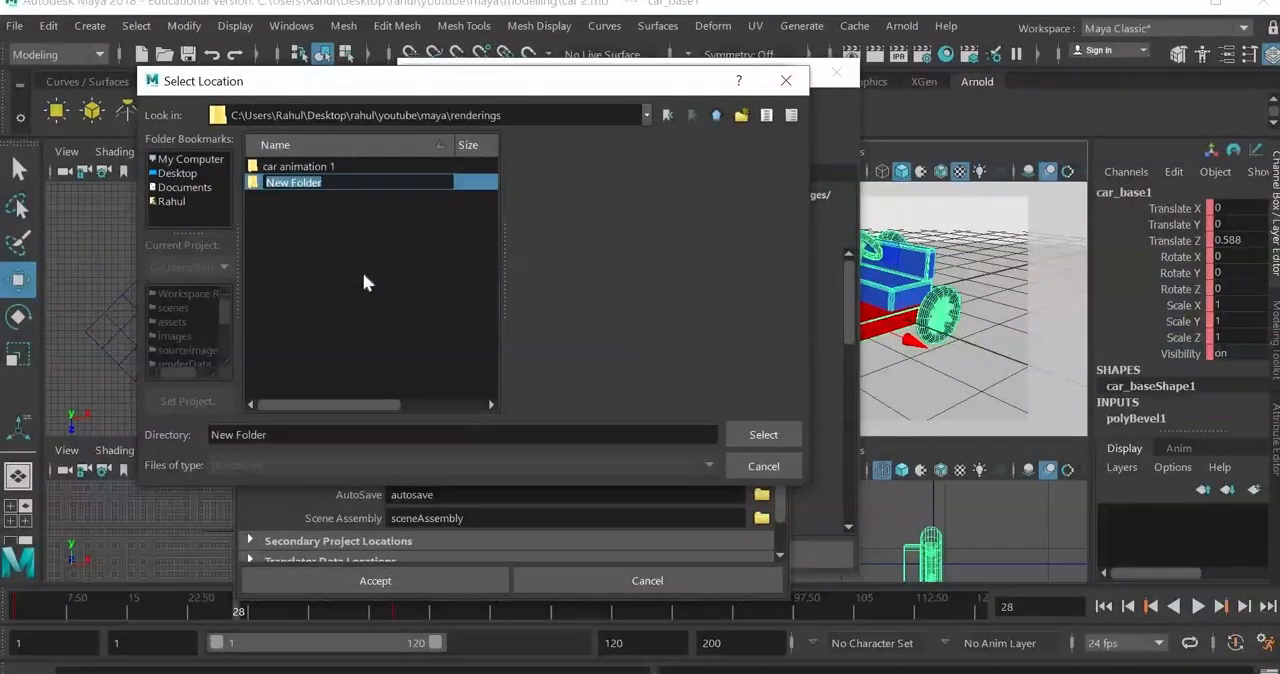
text(caranim)
key(Return)
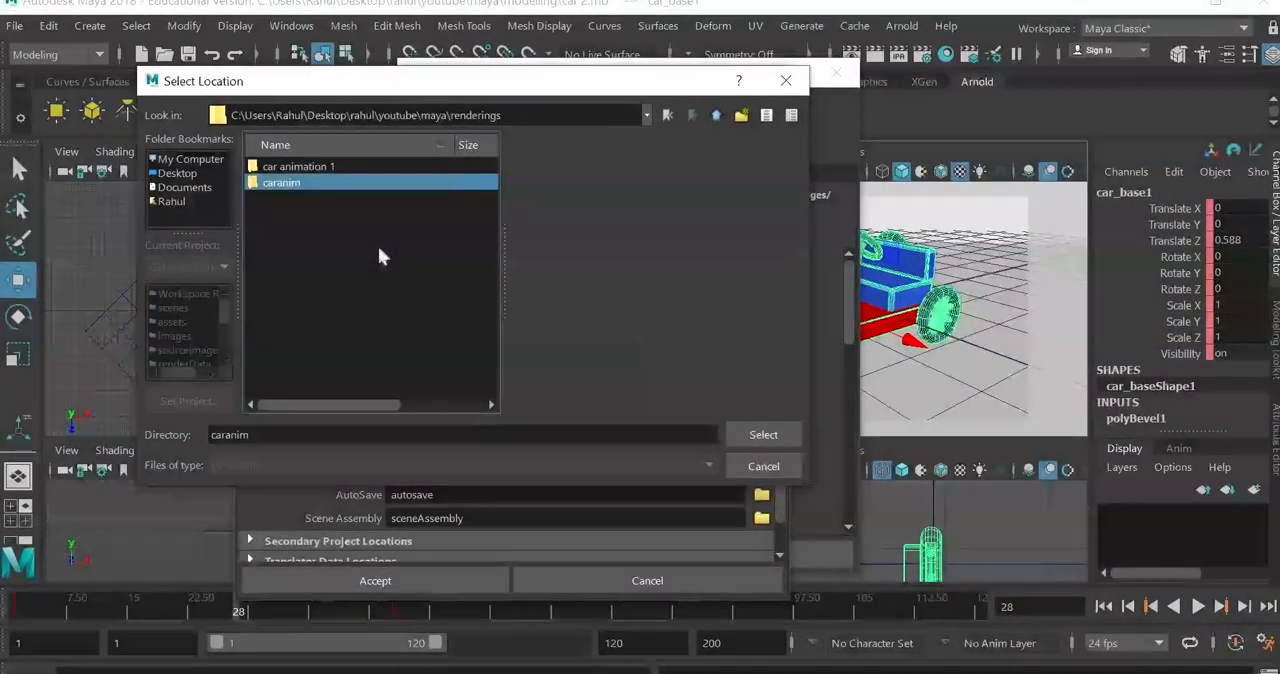
Step: Choose the caranim folder as the project location and accept the new project
double_click(334, 186)
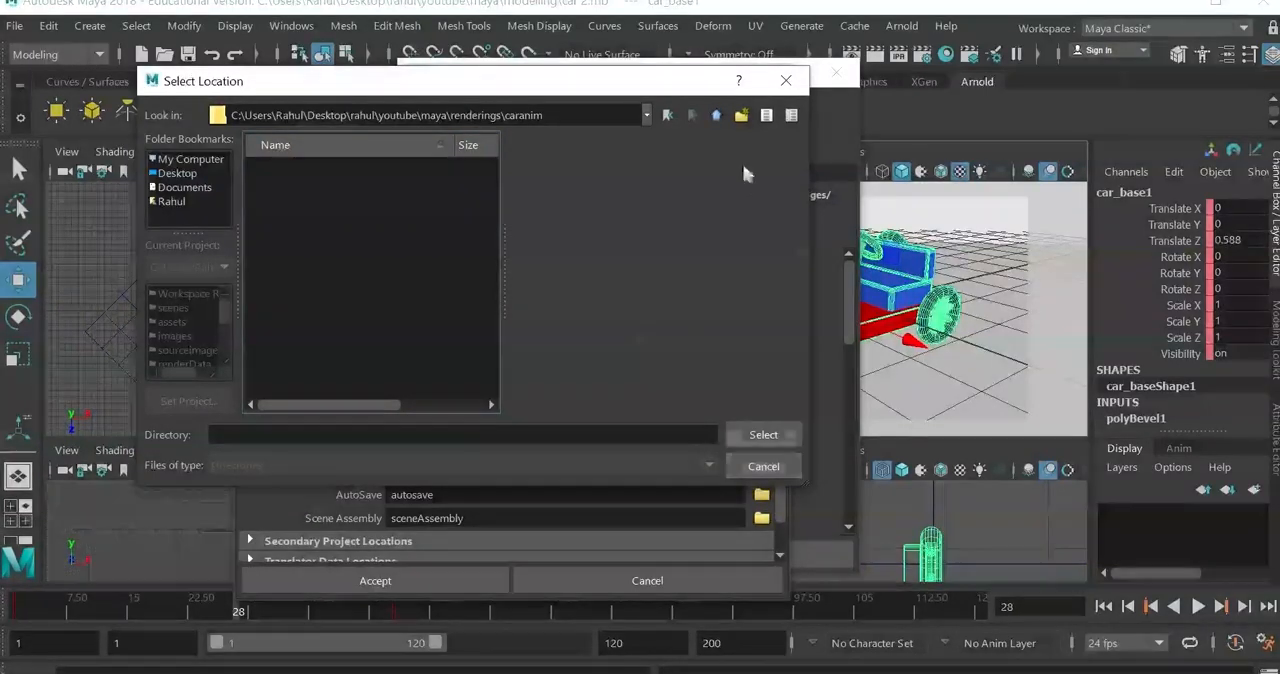
click(717, 117)
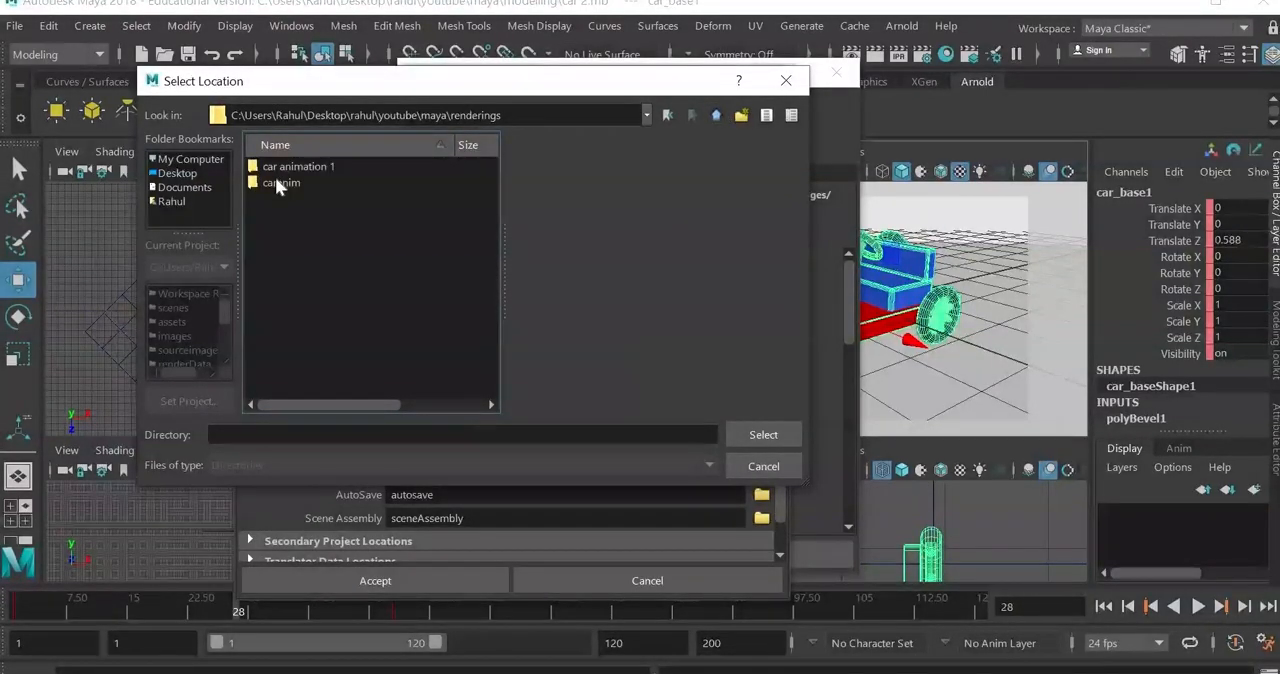
click(275, 180)
click(764, 436)
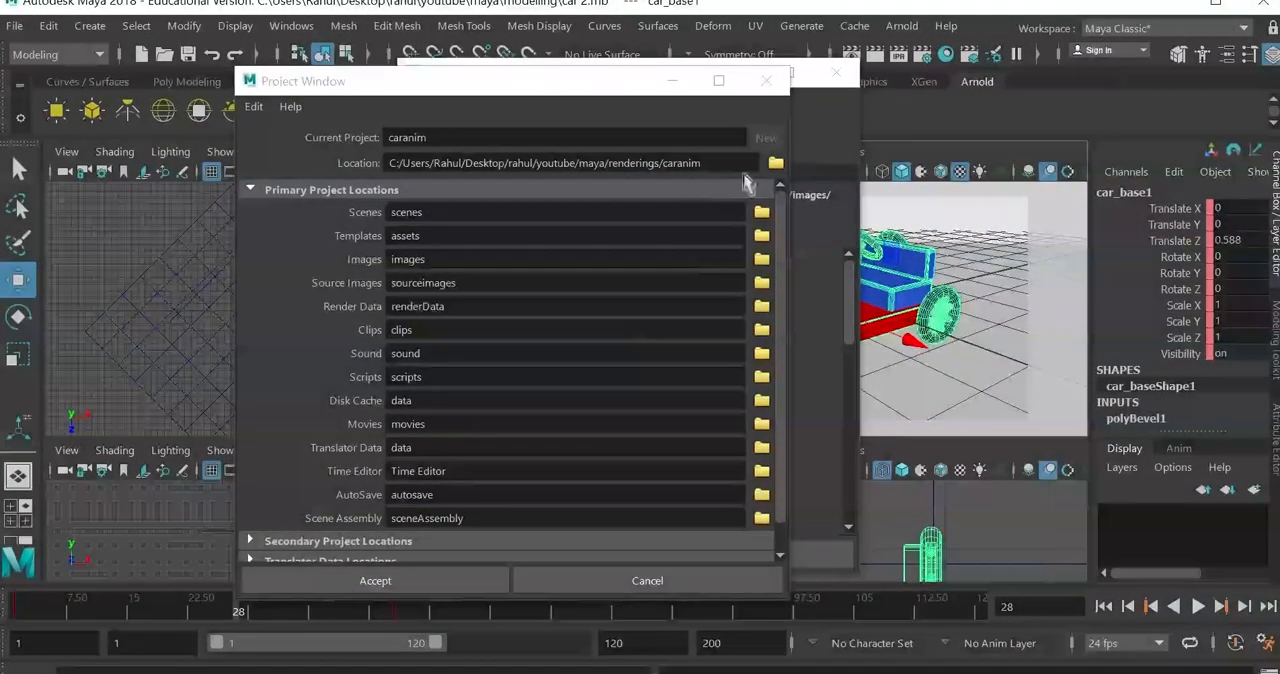
click(388, 583)
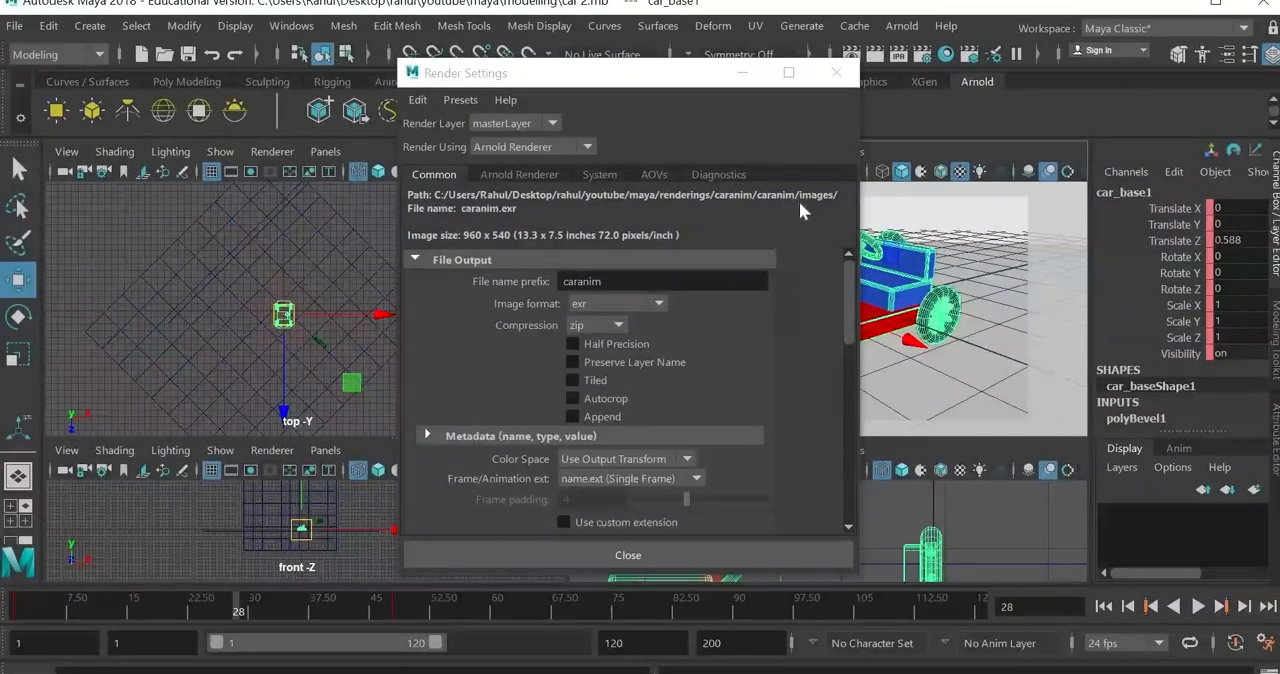
Step: Set the render output's image format to jpeg
click(619, 303)
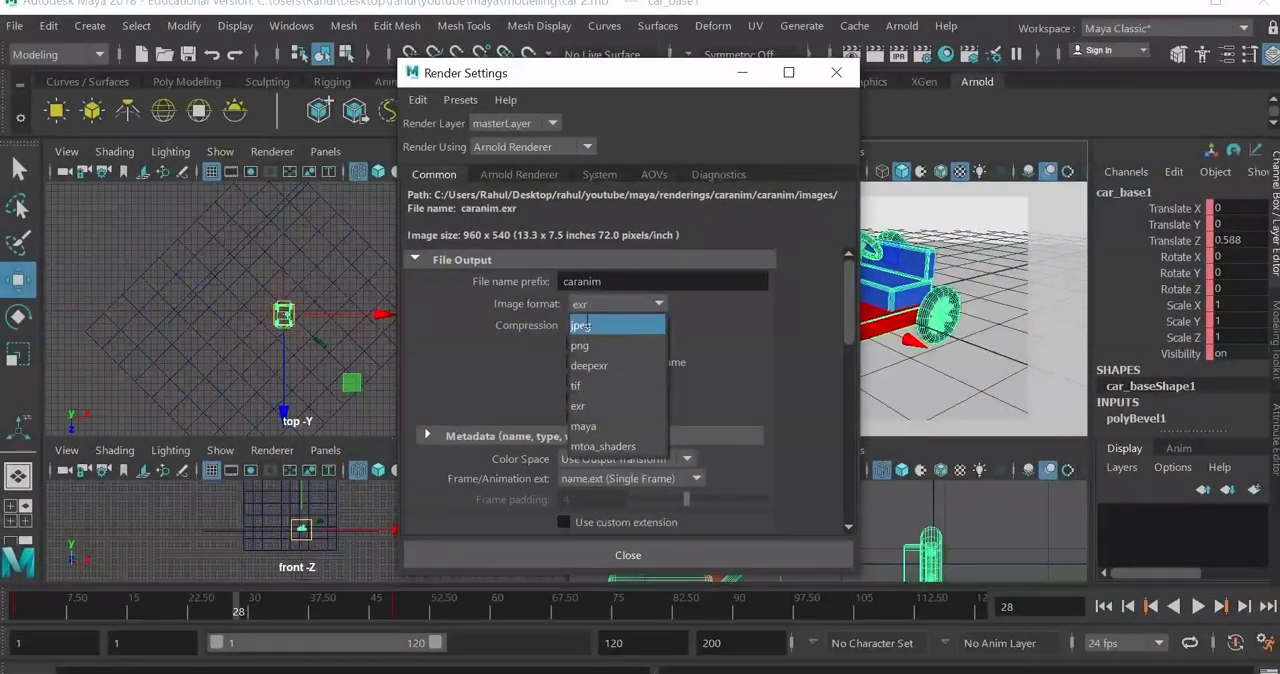
click(587, 324)
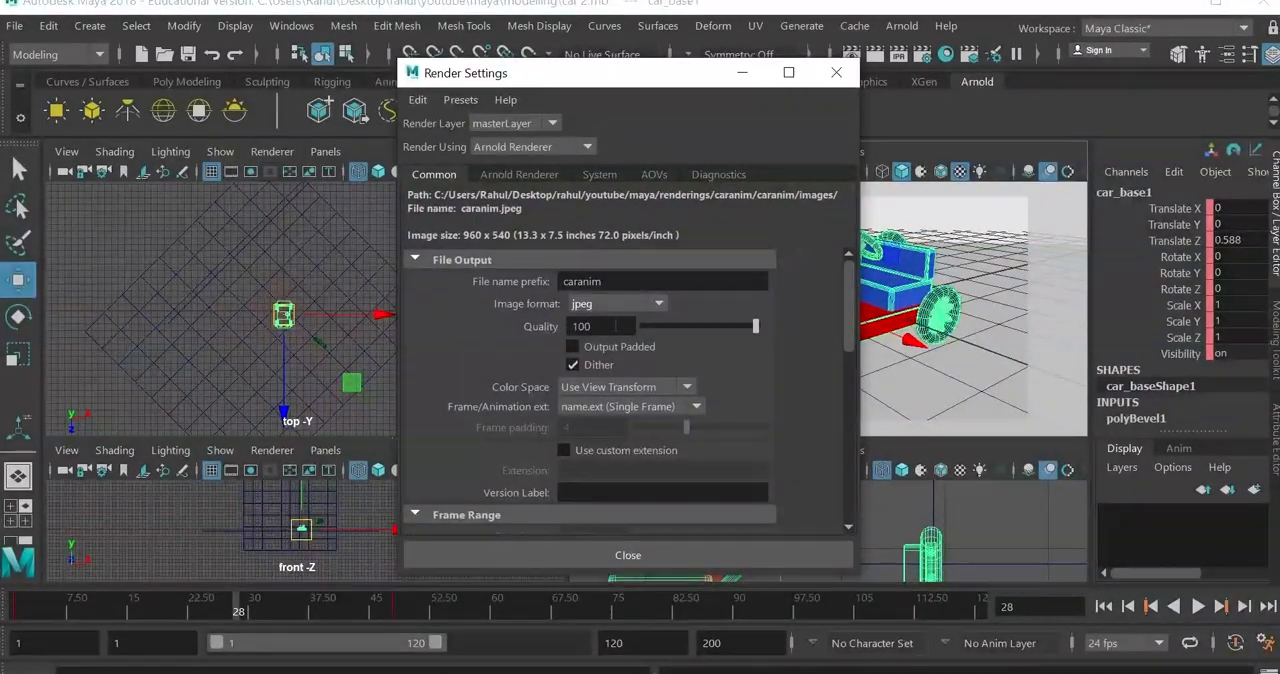
Step: Set the render output's frame/animation extension to name#.ext
scroll(752, 383, down, 2)
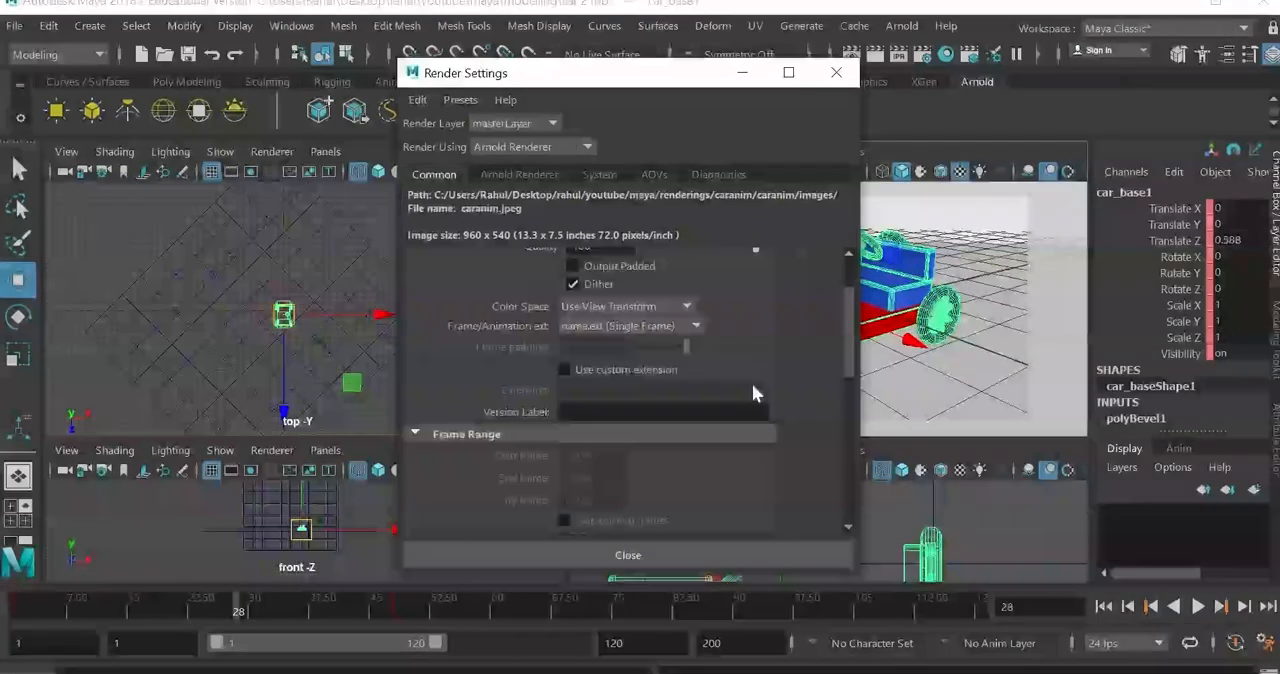
click(620, 326)
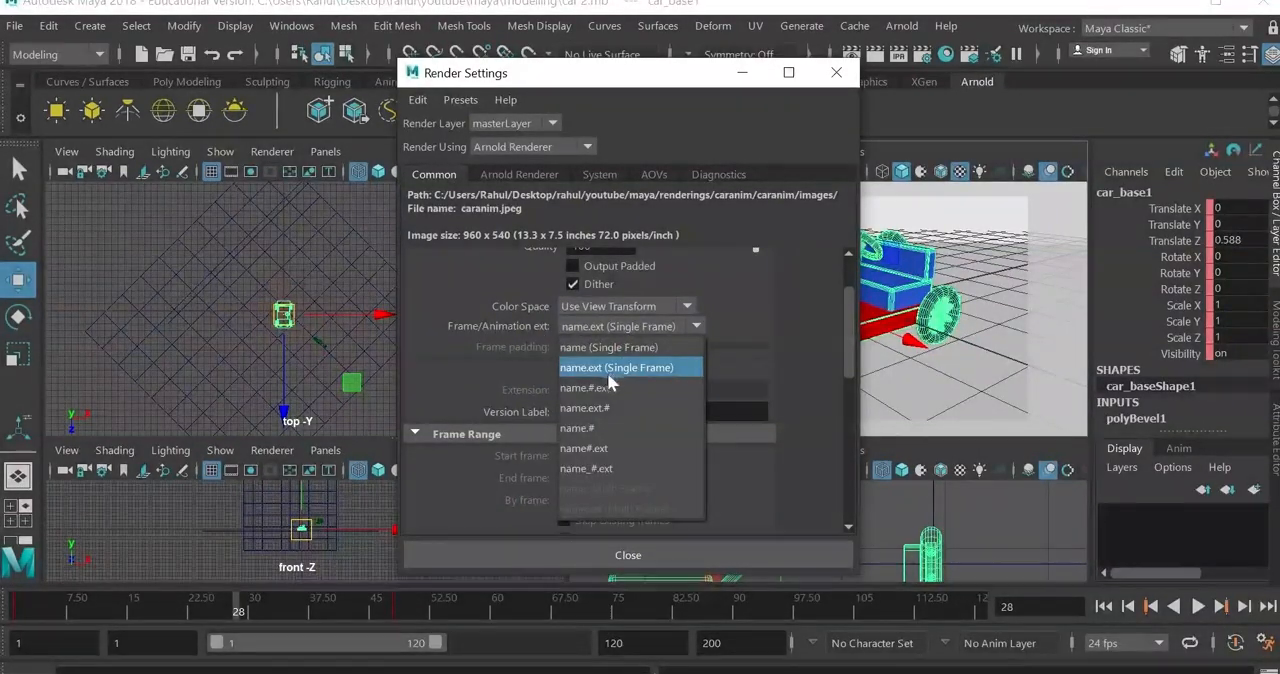
click(597, 448)
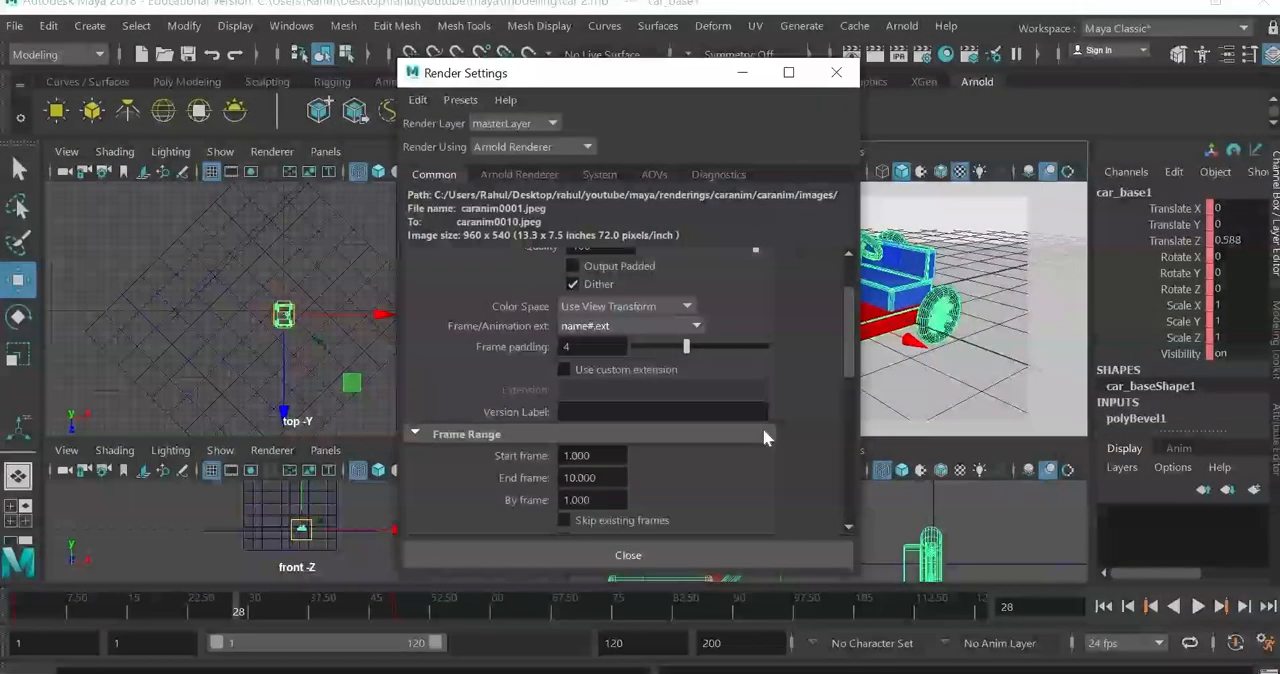
Step: Set the frame padding of the output file names to 2
scroll(763, 428, up, 2)
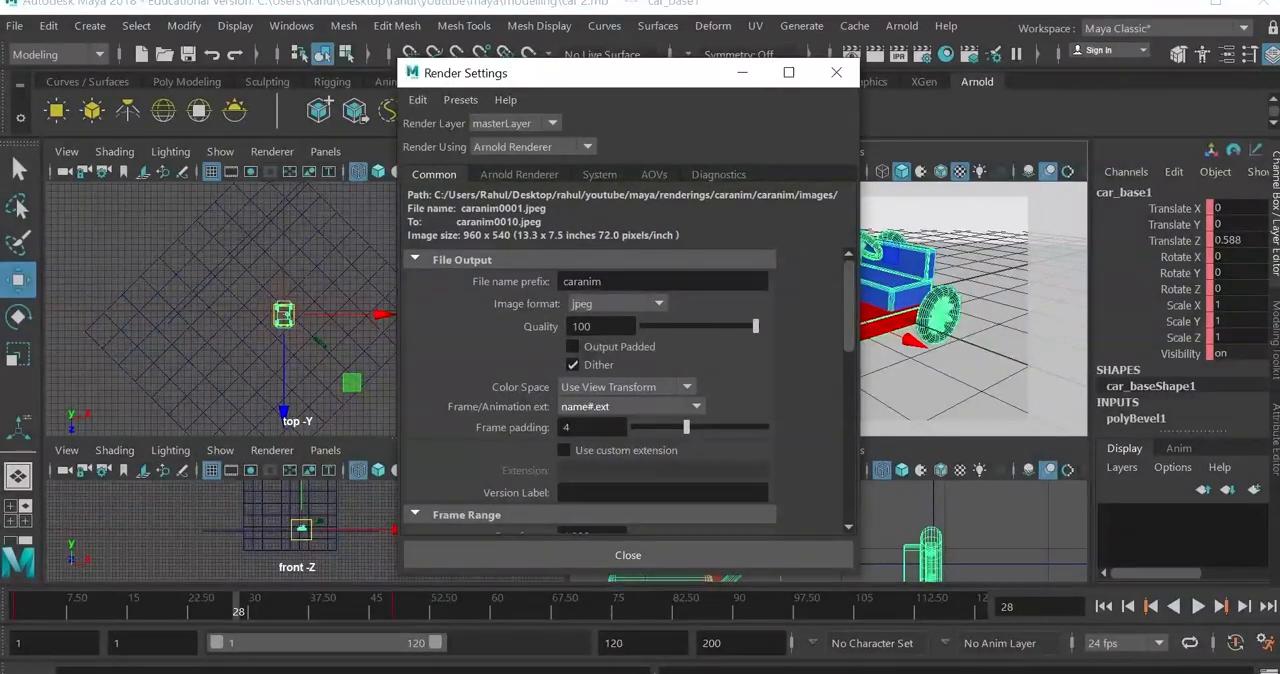
drag(580, 428, 507, 428)
text(2)
key(Return)
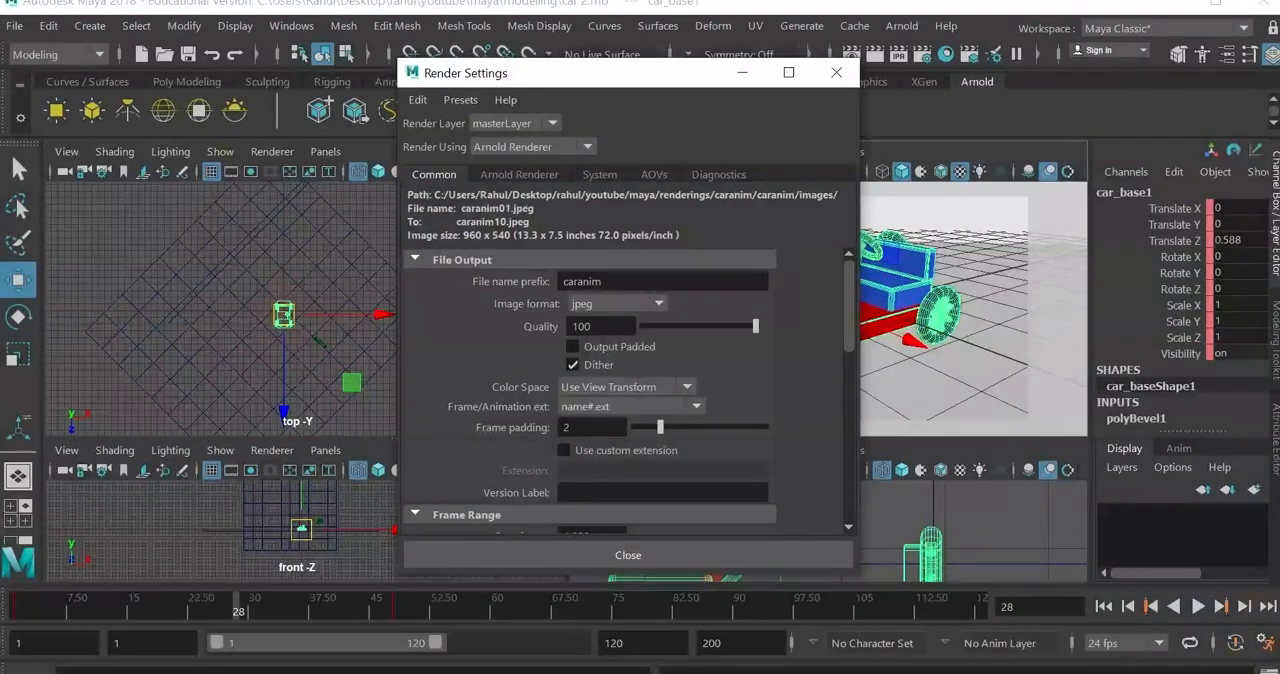
drag(580, 428, 553, 428)
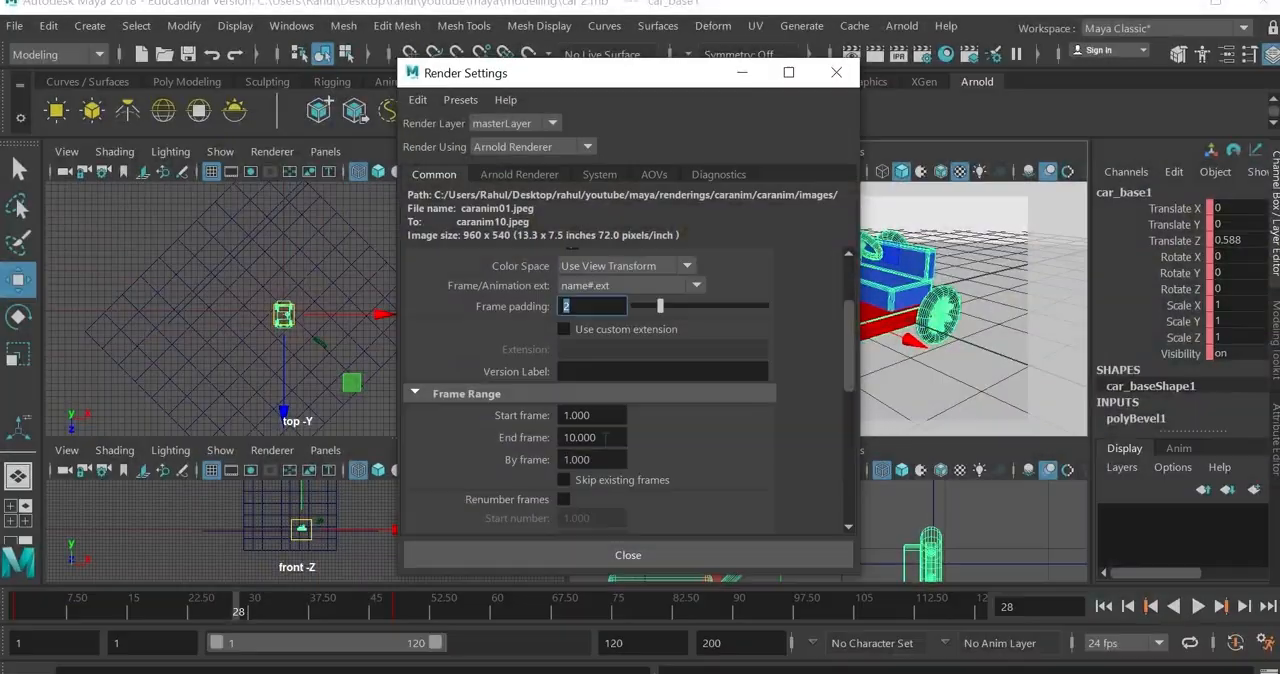
Step: Set the end frame of the render's frame range to 48
drag(605, 437, 437, 440)
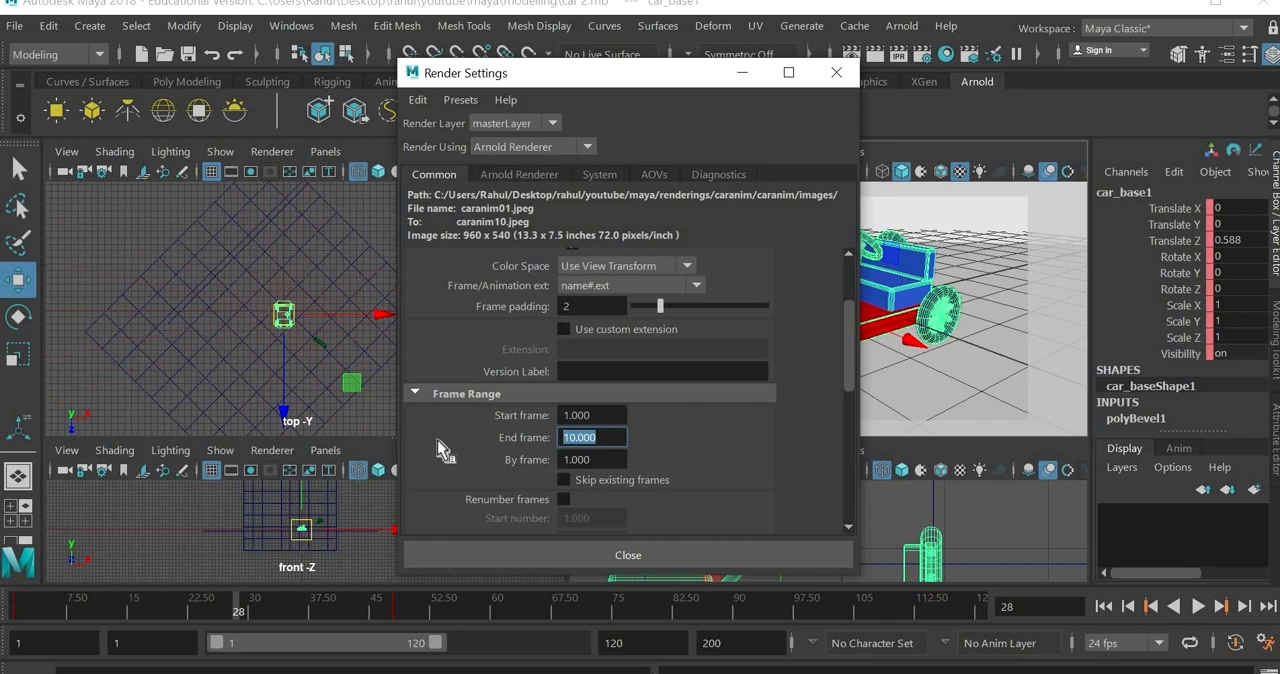
text(48)
key(Tab)
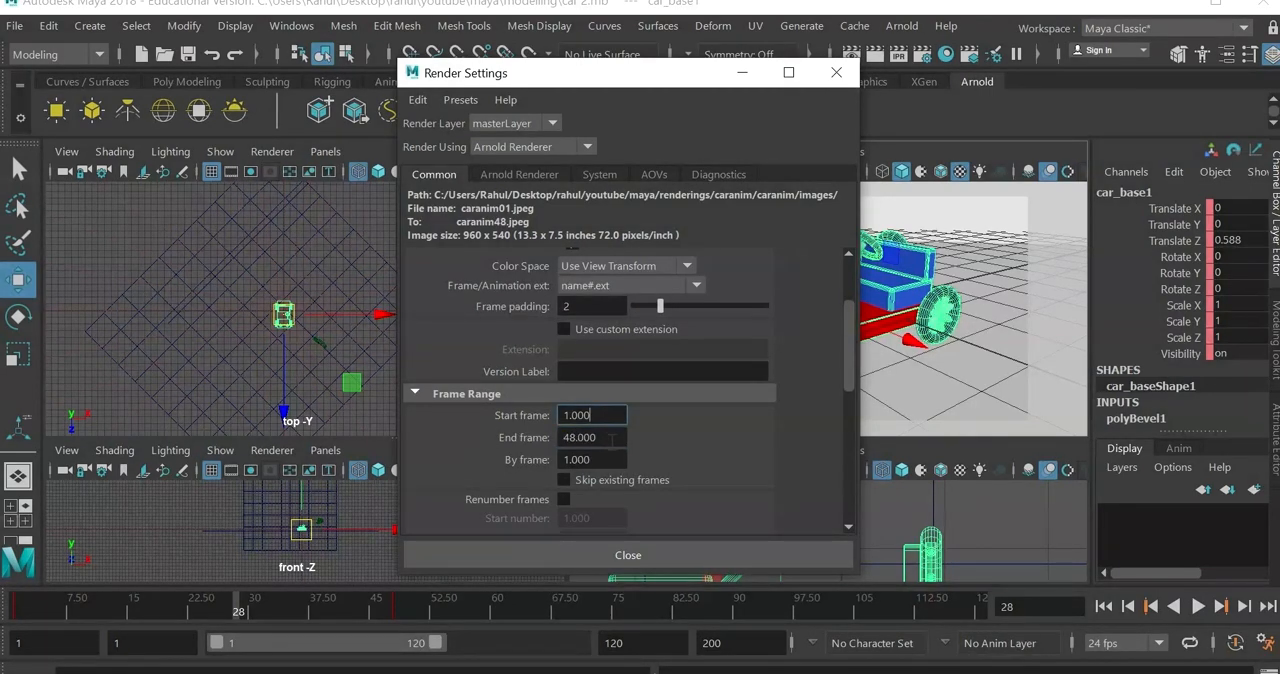
Step: Choose camera1 as the renderable camera
scroll(750, 452, down, 5)
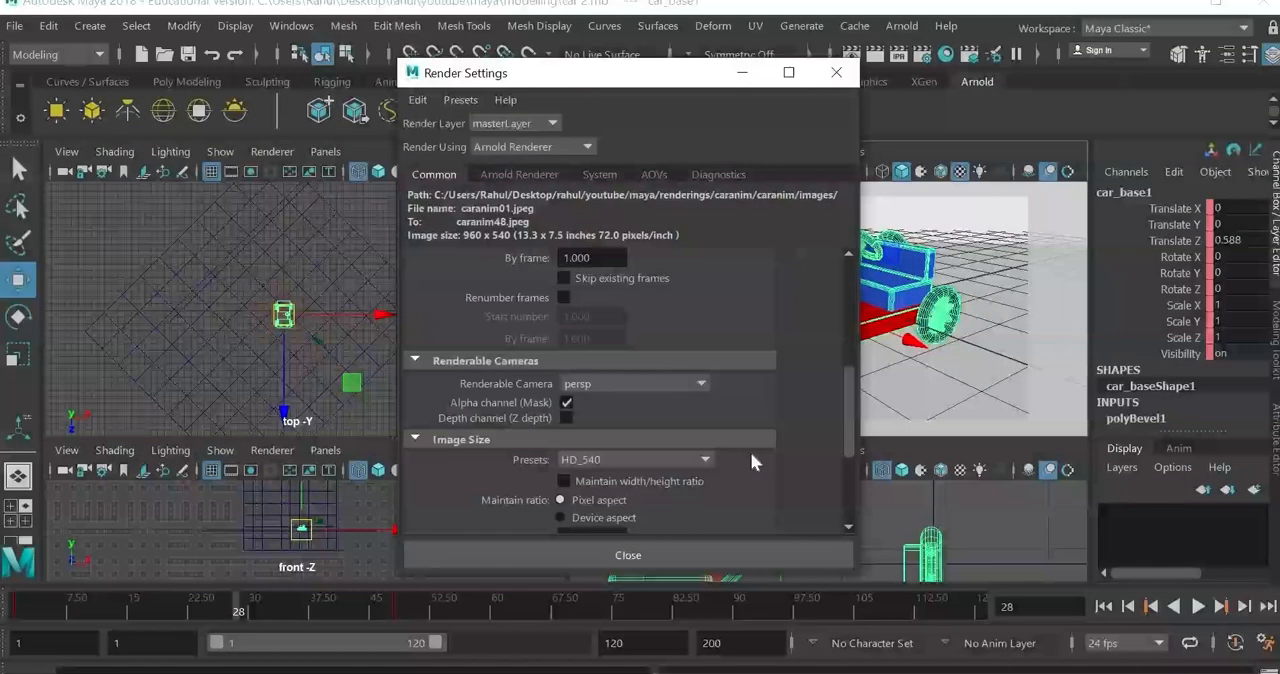
click(639, 387)
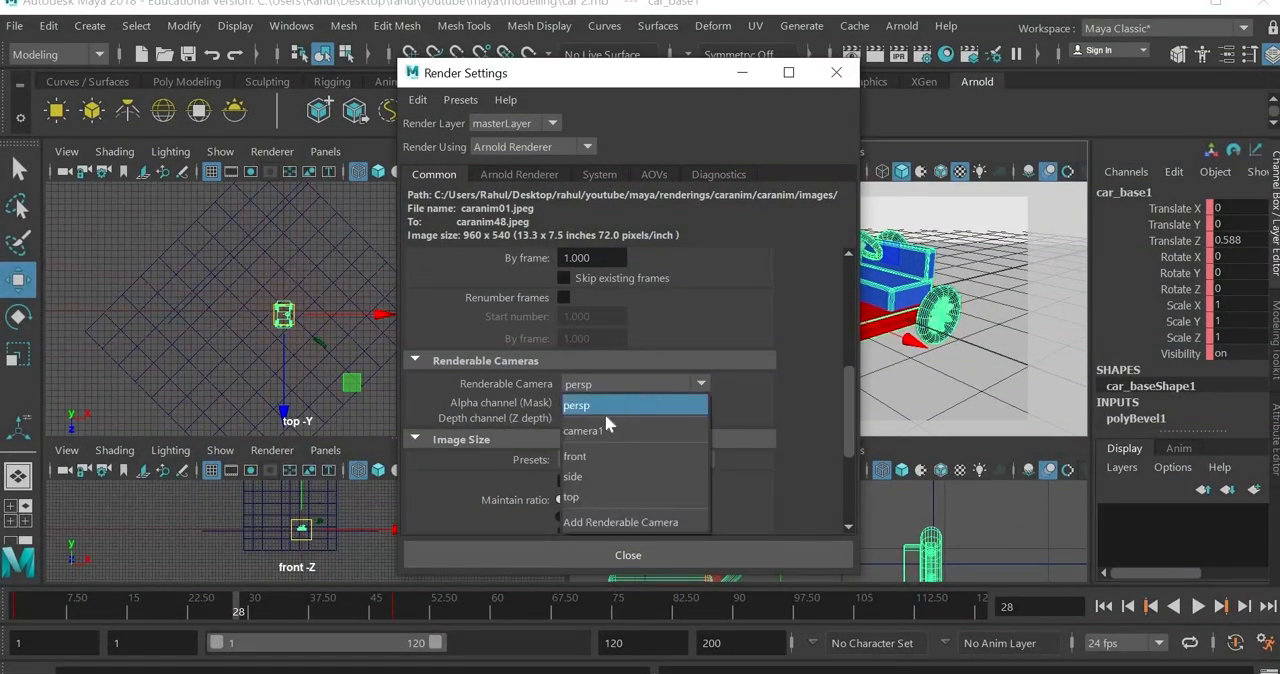
click(600, 431)
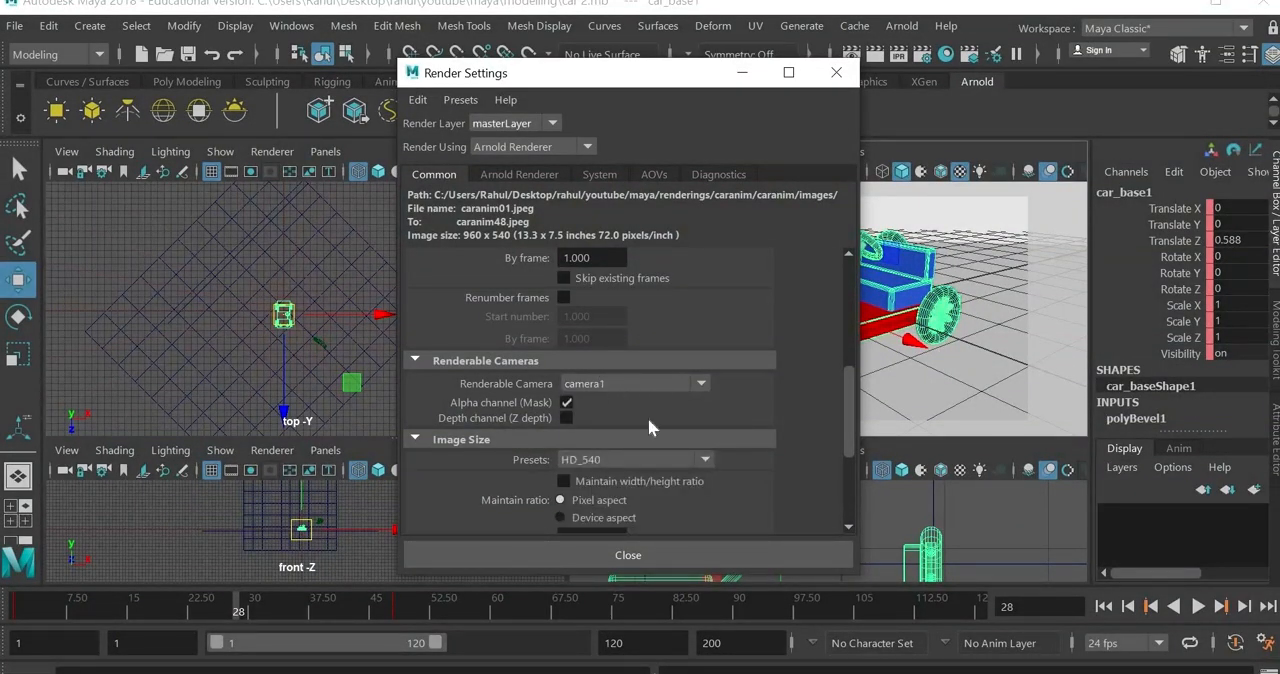
Step: Review the image size presets, keep HD_540, and close the render settings
scroll(648, 417, down, 3)
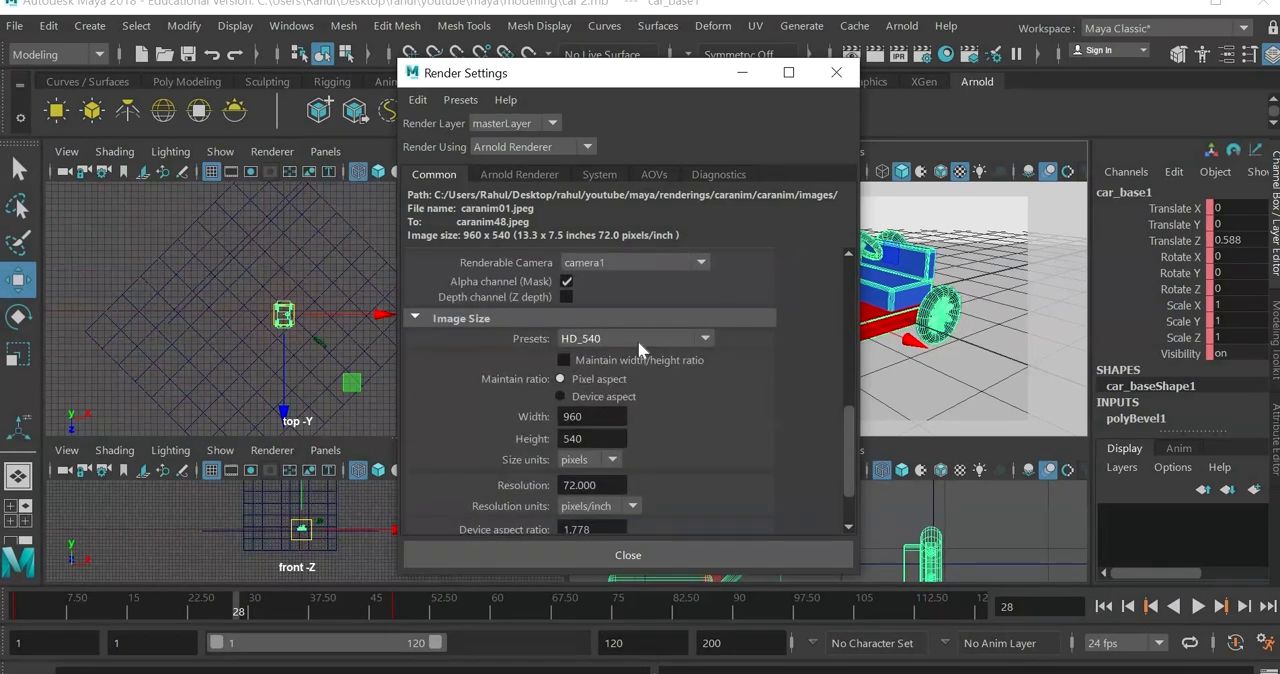
click(638, 340)
click(637, 340)
scroll(691, 437, down, 2)
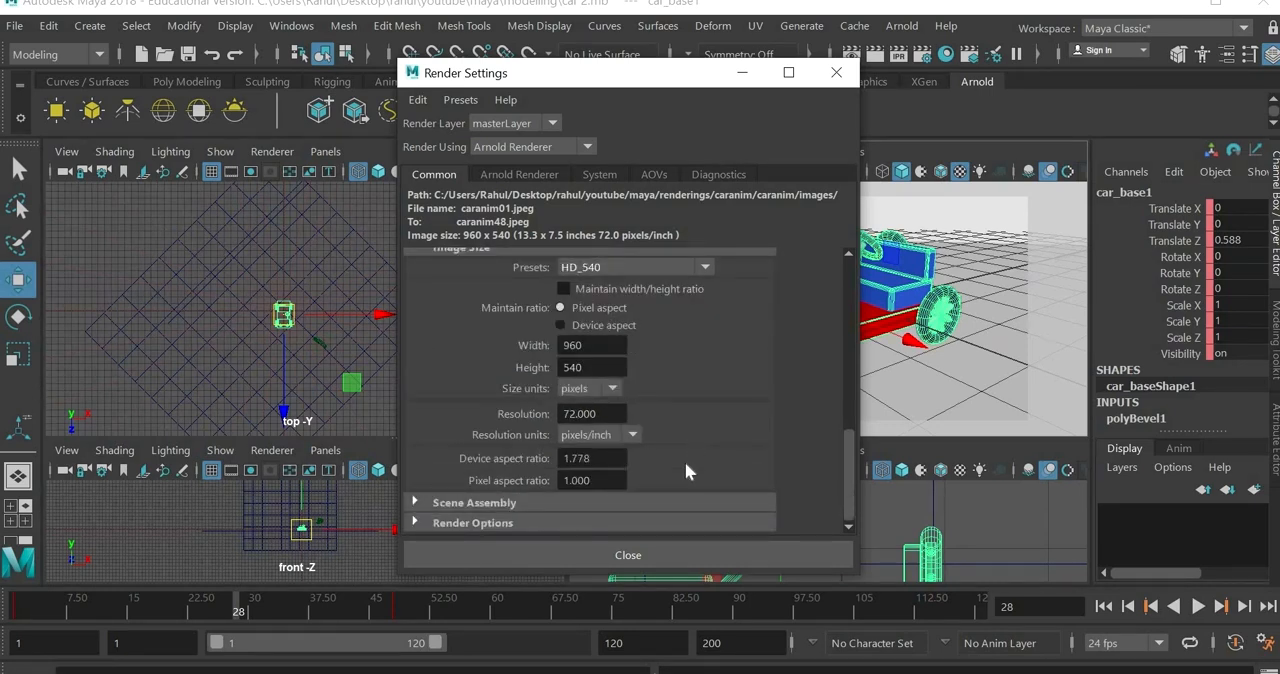
click(628, 552)
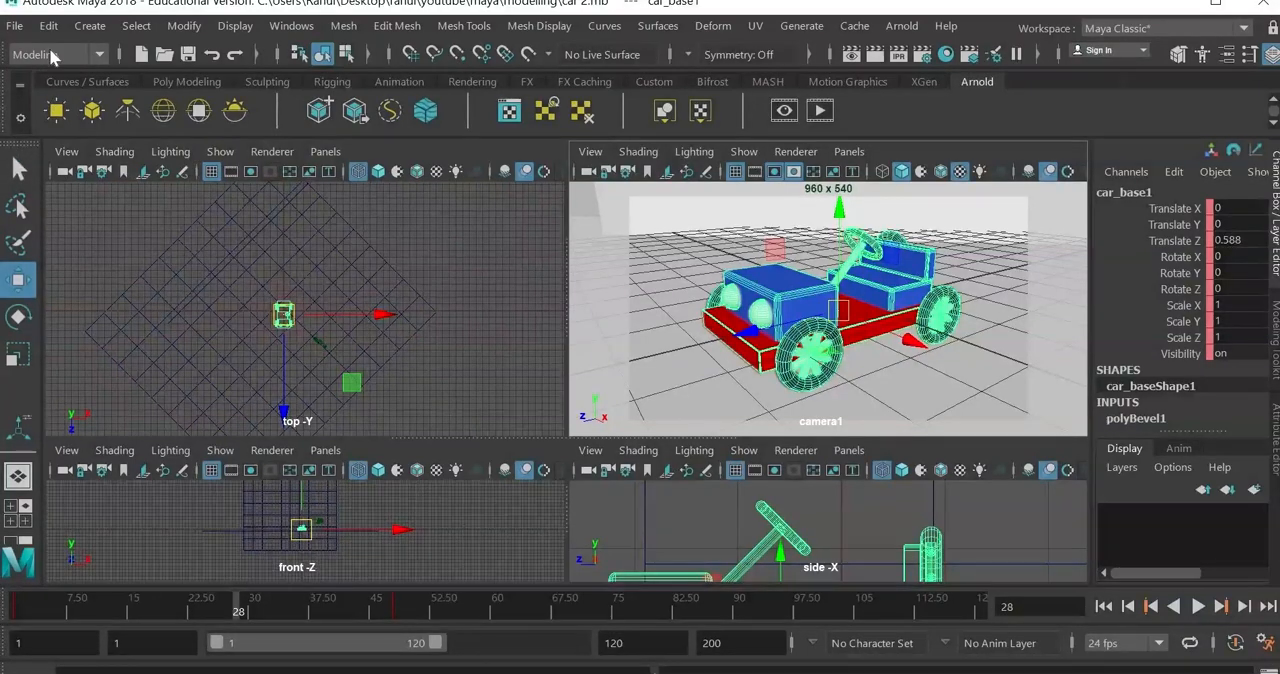
Step: Switch to the Rendering menu set and start a Render Sequence from camera1 for frames 1-48
click(52, 55)
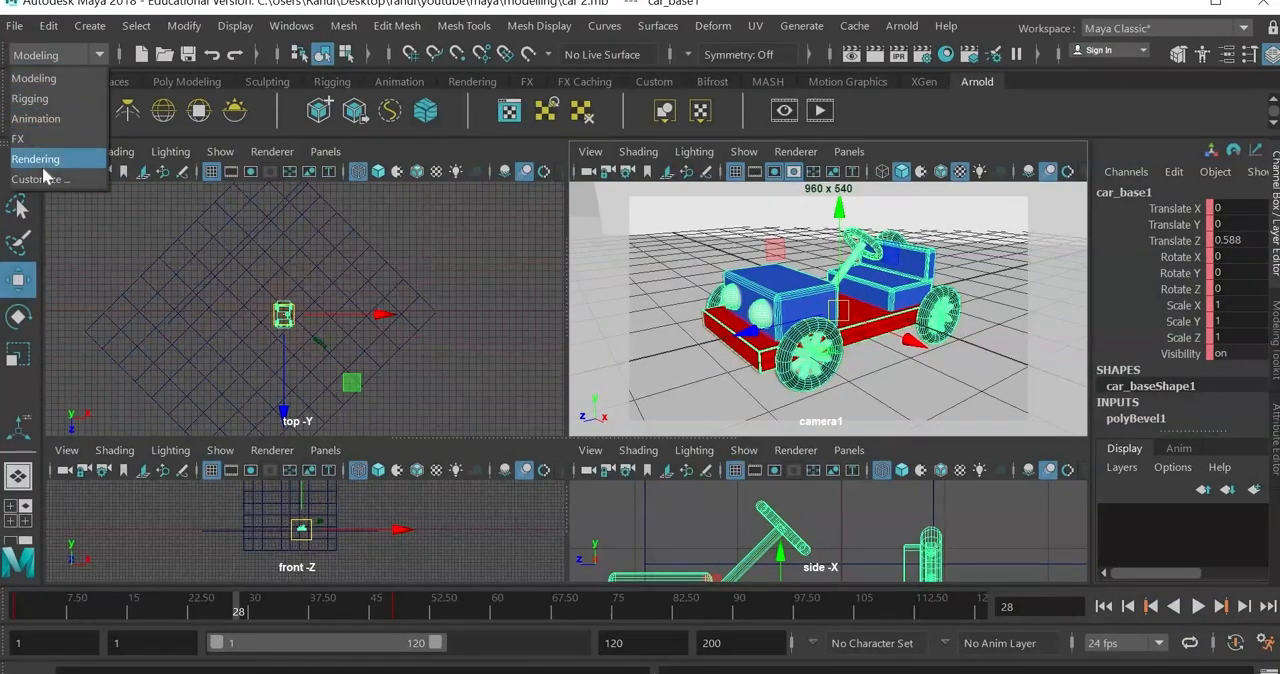
click(38, 160)
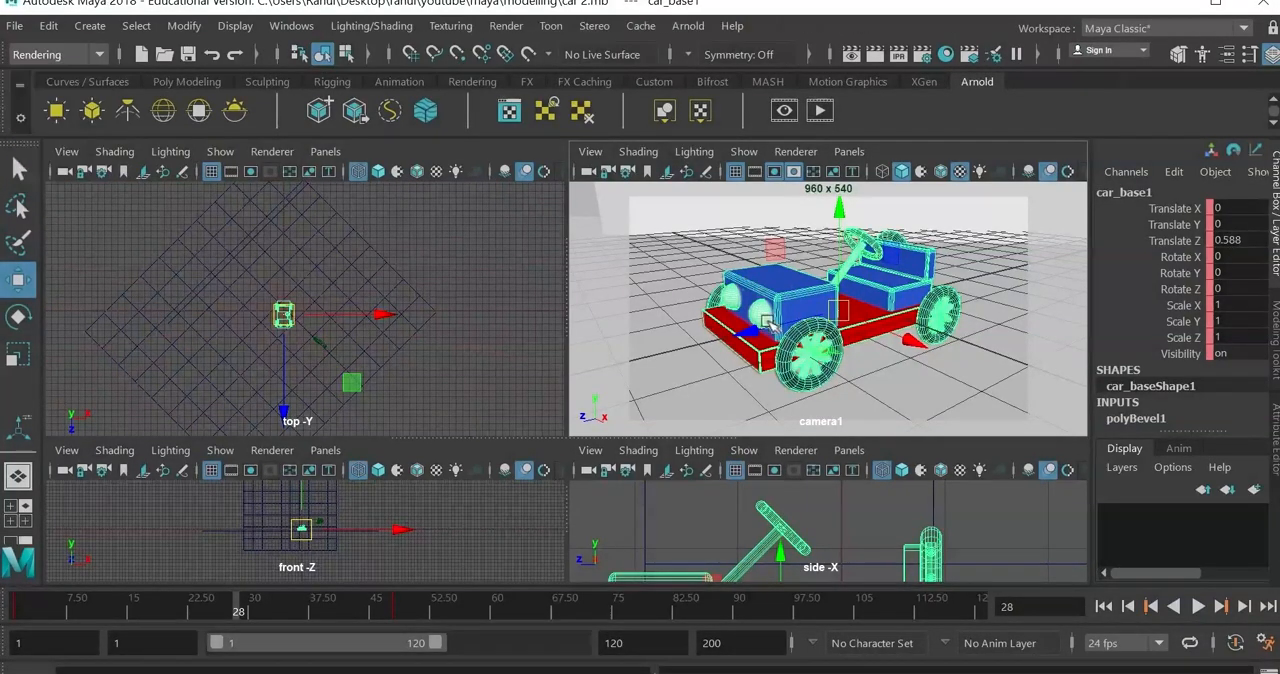
click(507, 27)
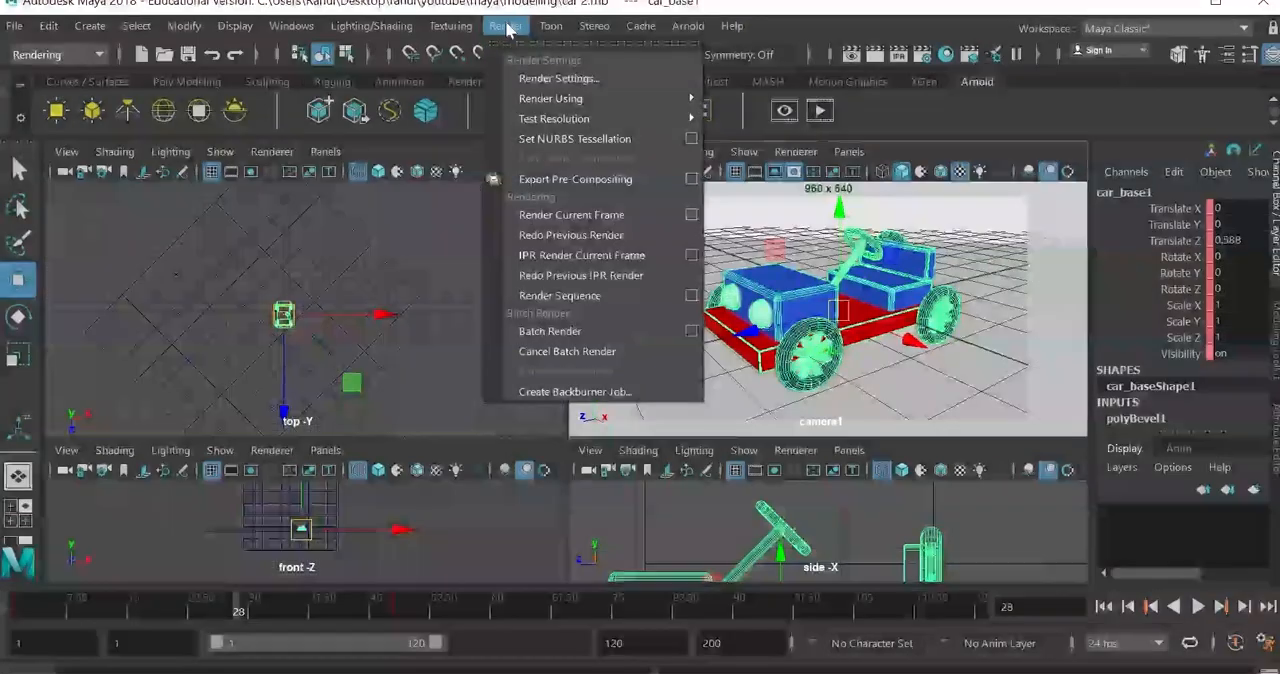
click(691, 297)
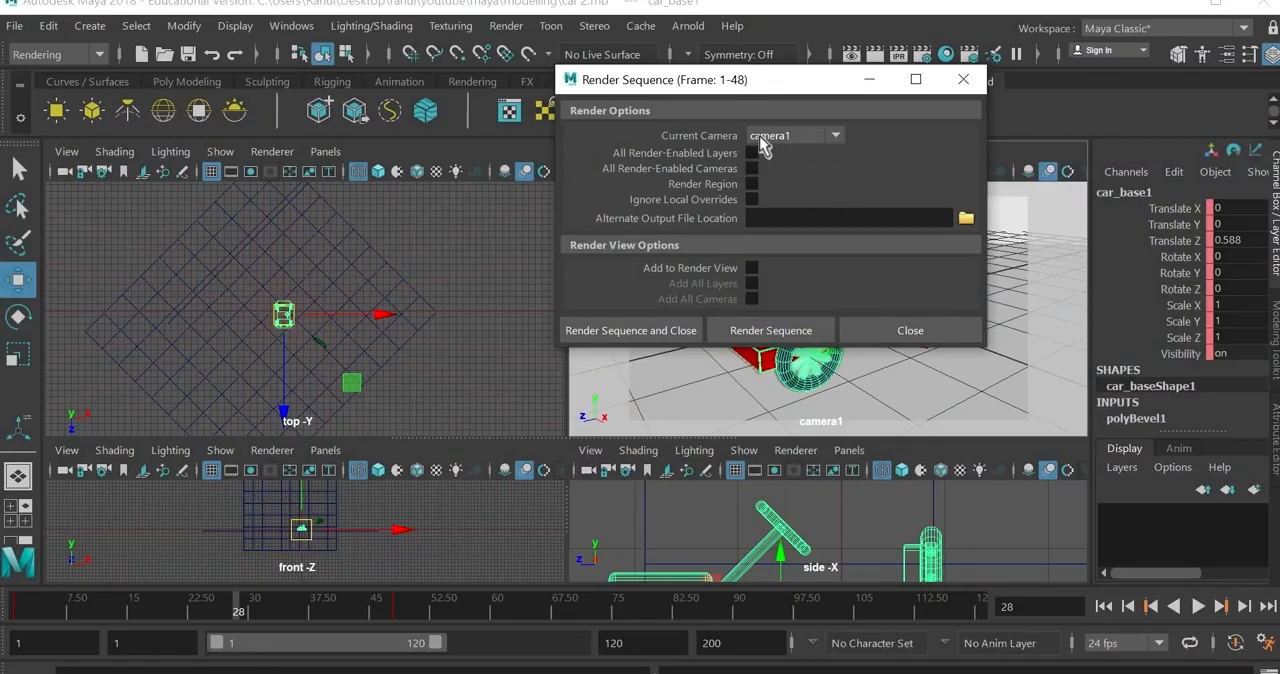
click(771, 340)
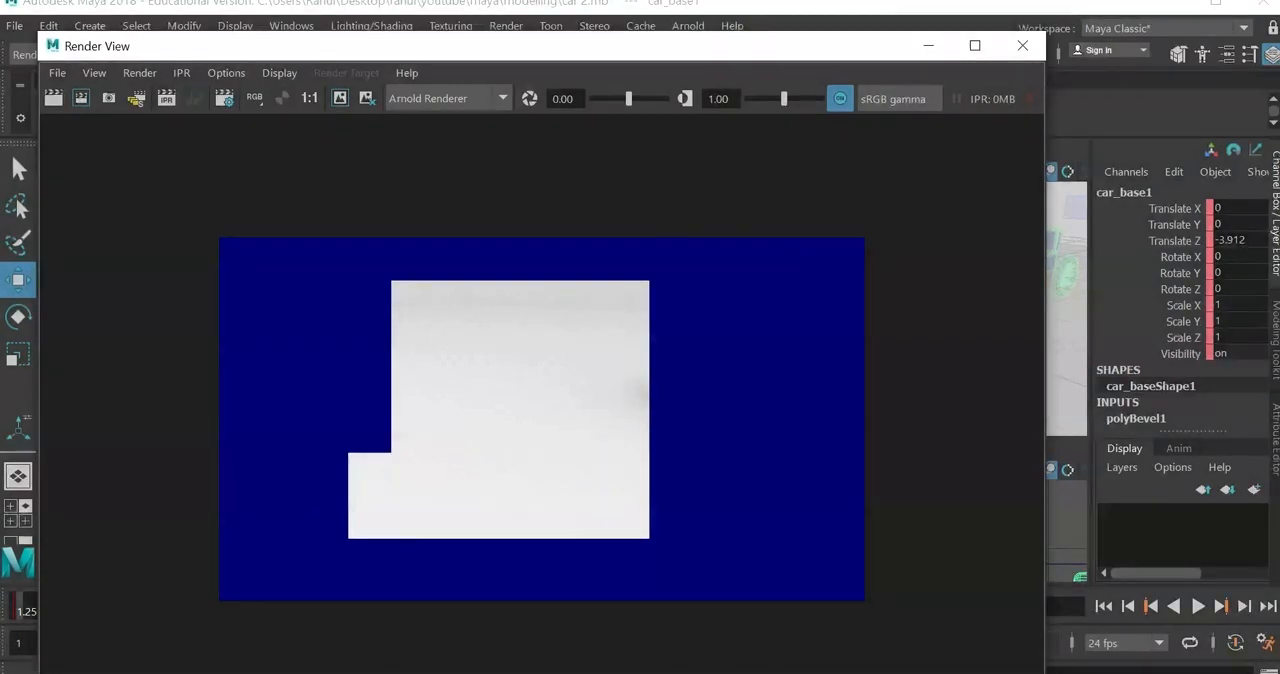
Step: Find Adobe After Effects CC 2018 on the computer and launch it
key(super)
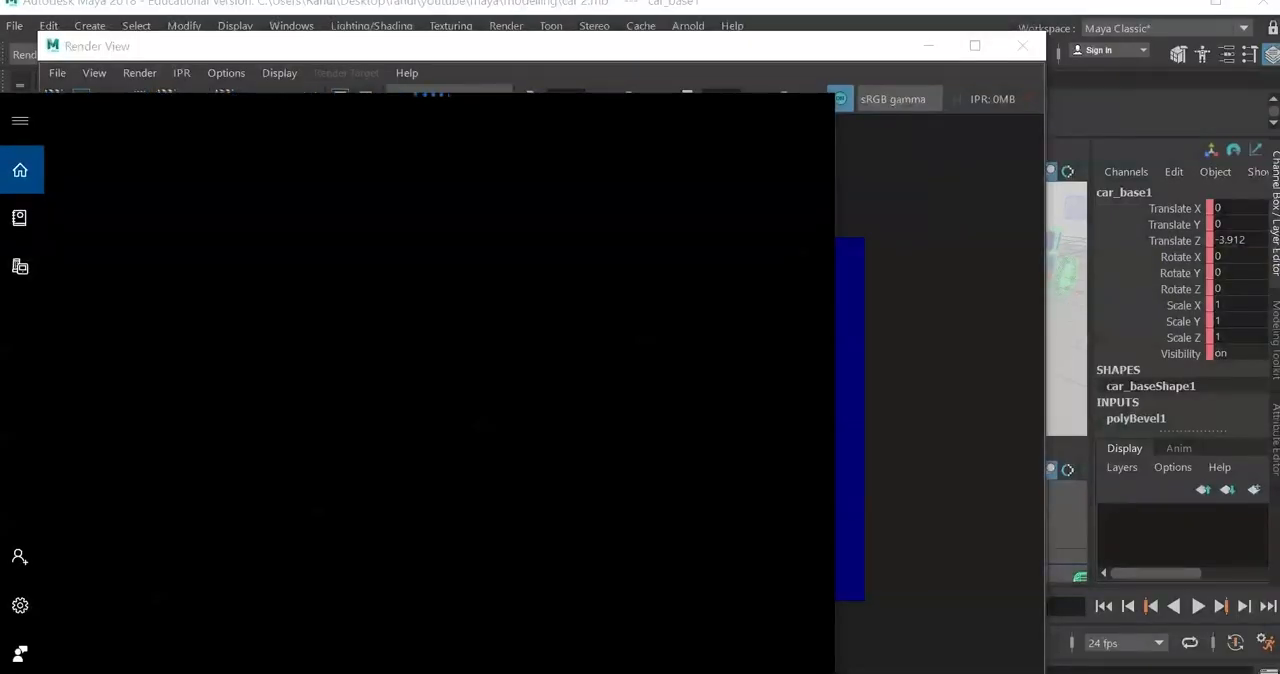
text(after)
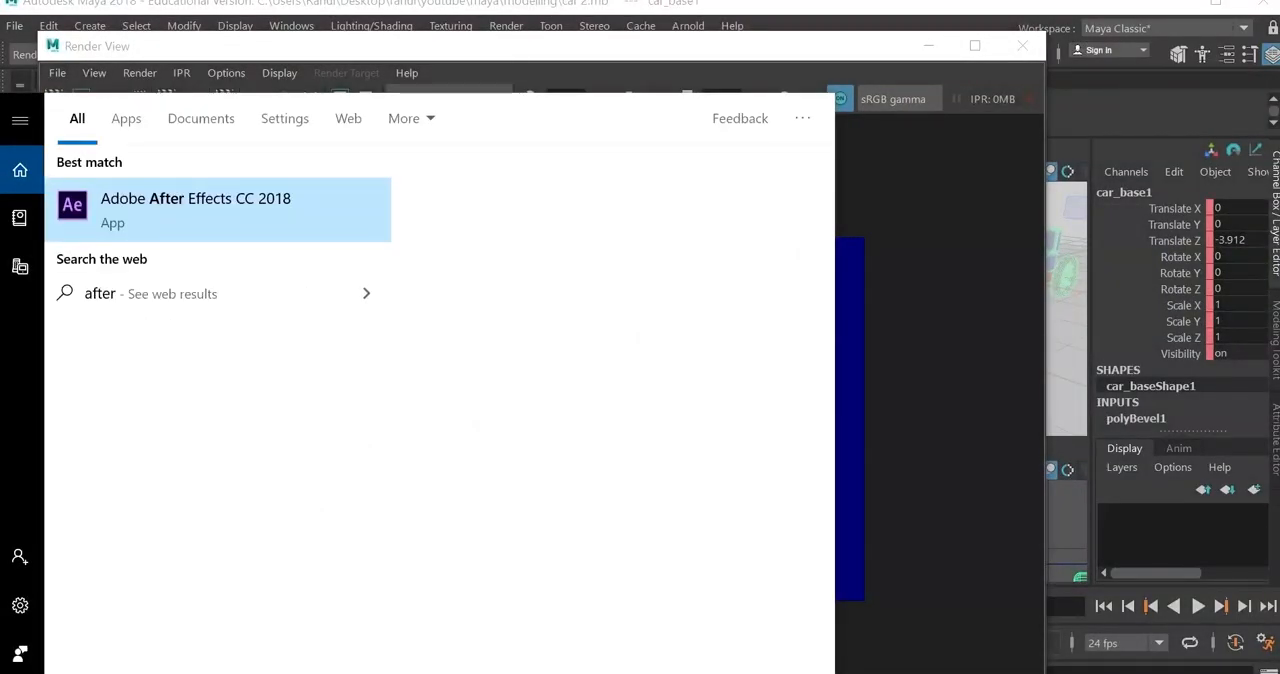
key(Return)
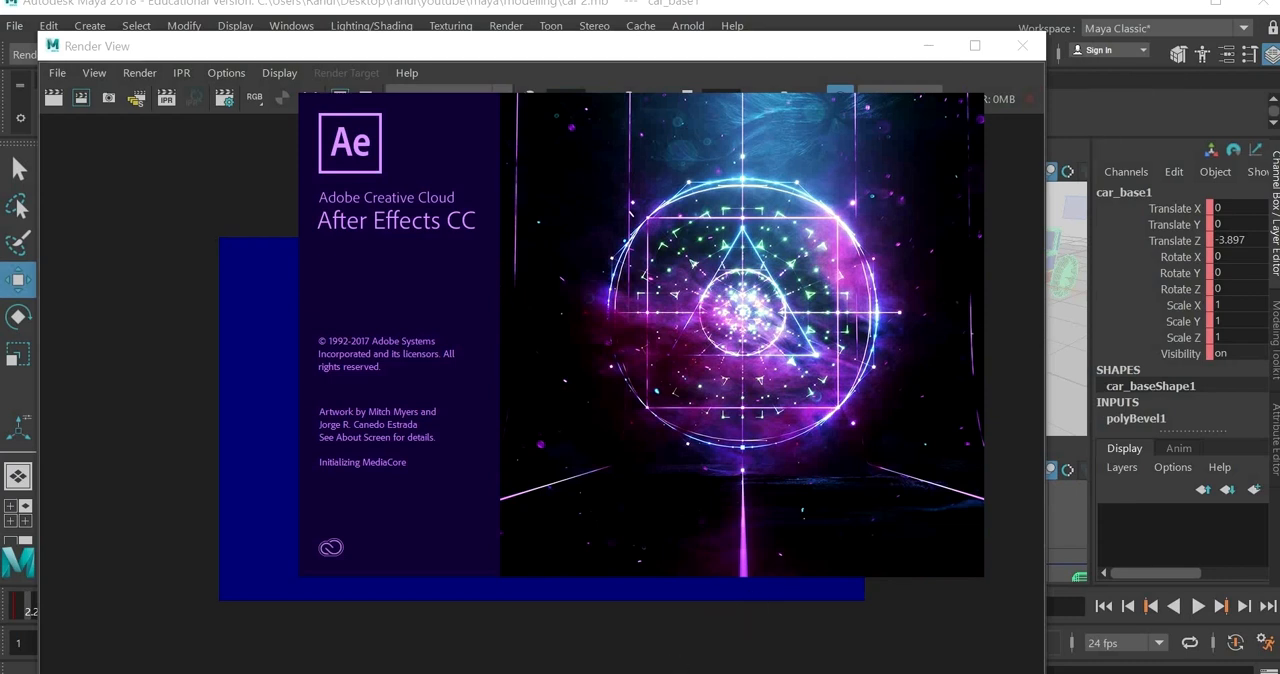
Step: Browse to renderings > caranim > caranim > images in File Explorer, view caranim01.jpeg, and minimize the folder window
click(520, 672)
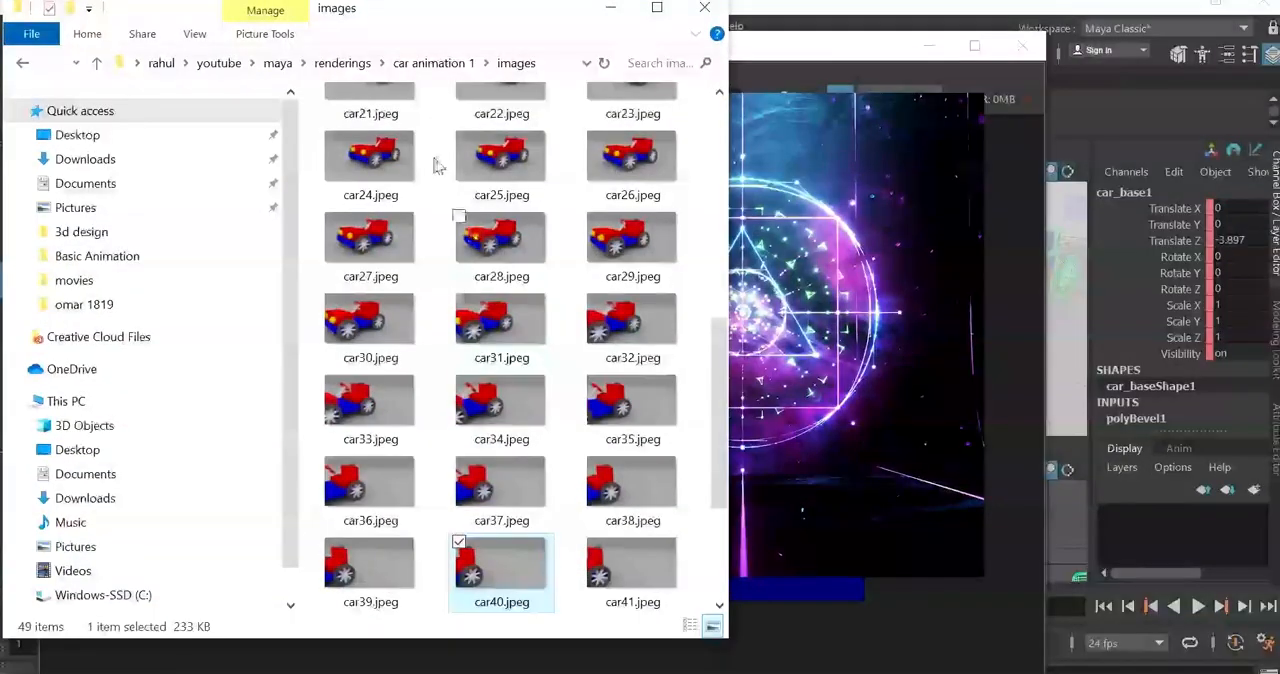
click(345, 63)
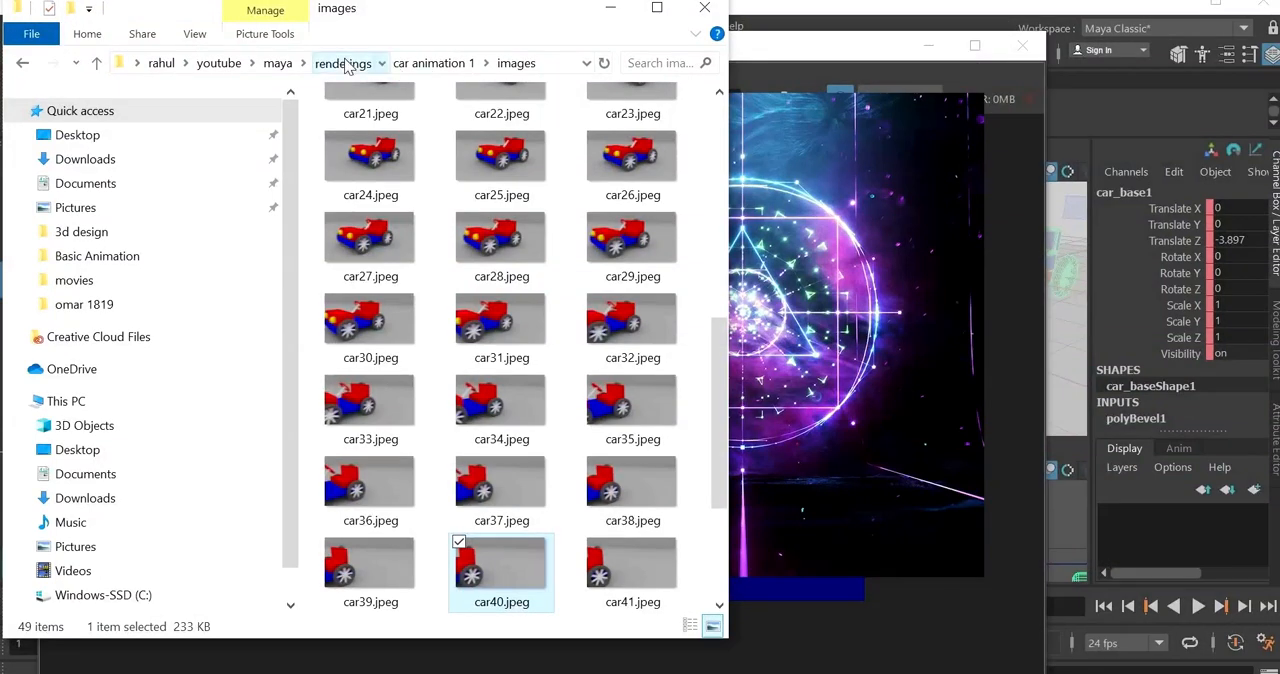
double_click(382, 151)
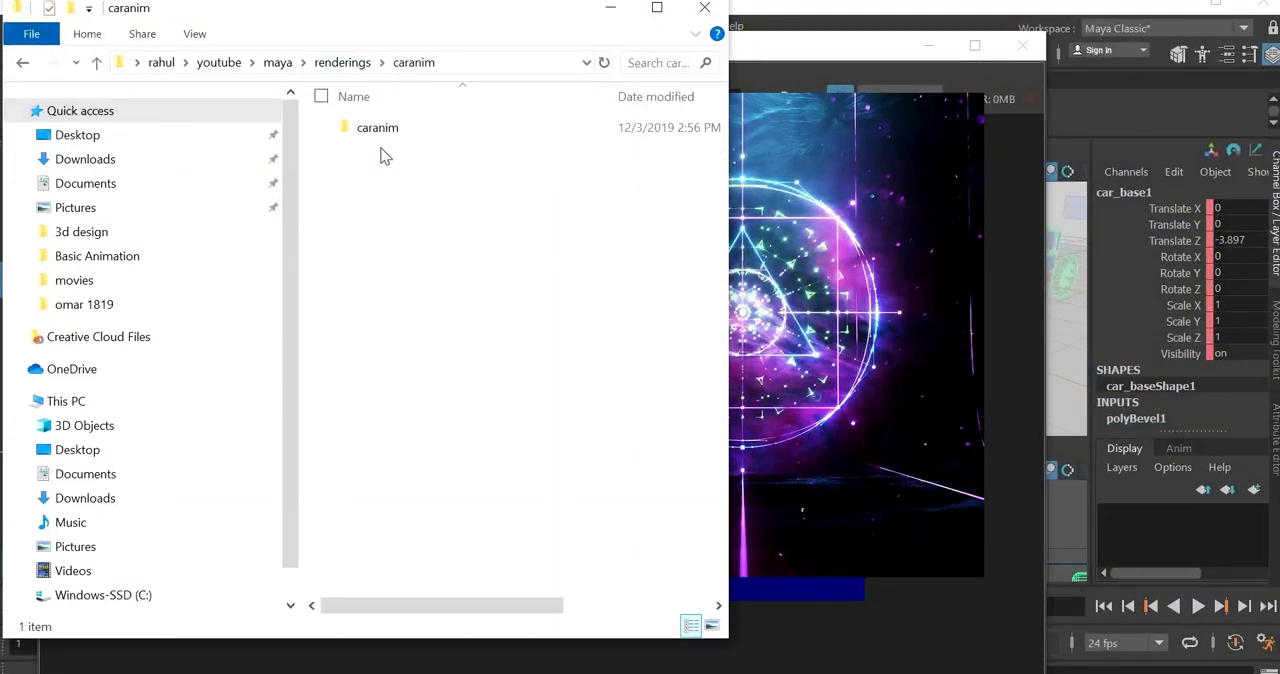
double_click(382, 132)
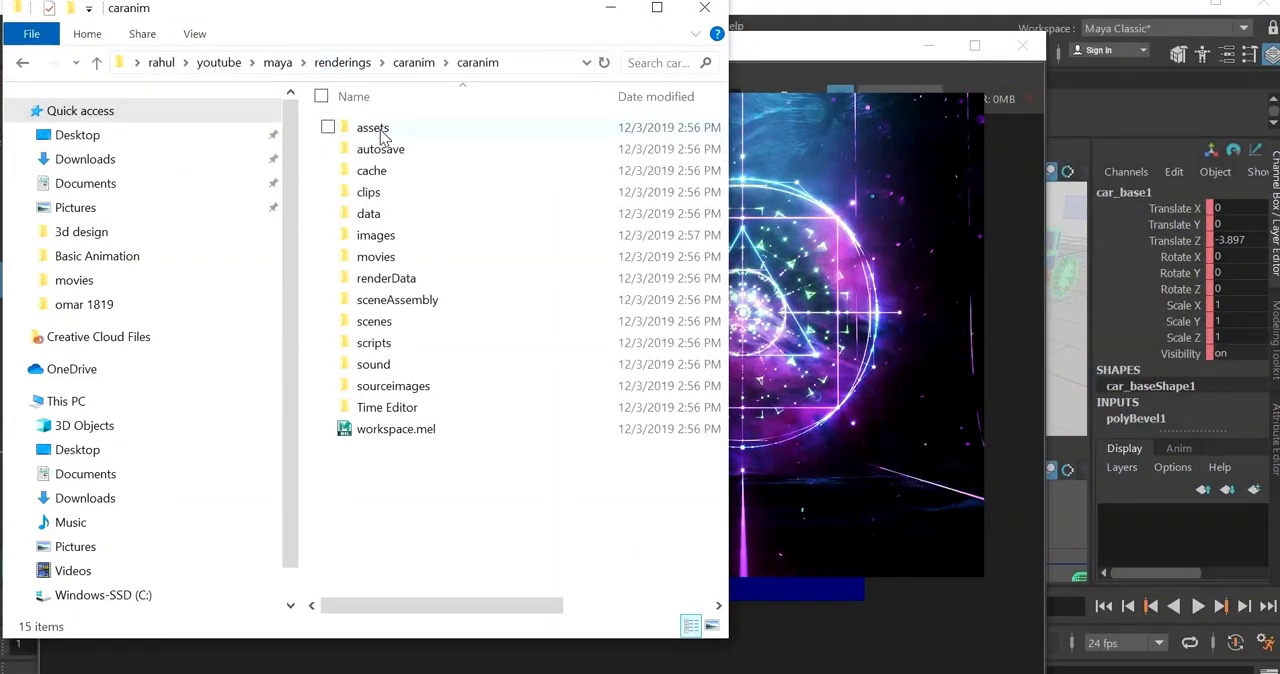
double_click(376, 240)
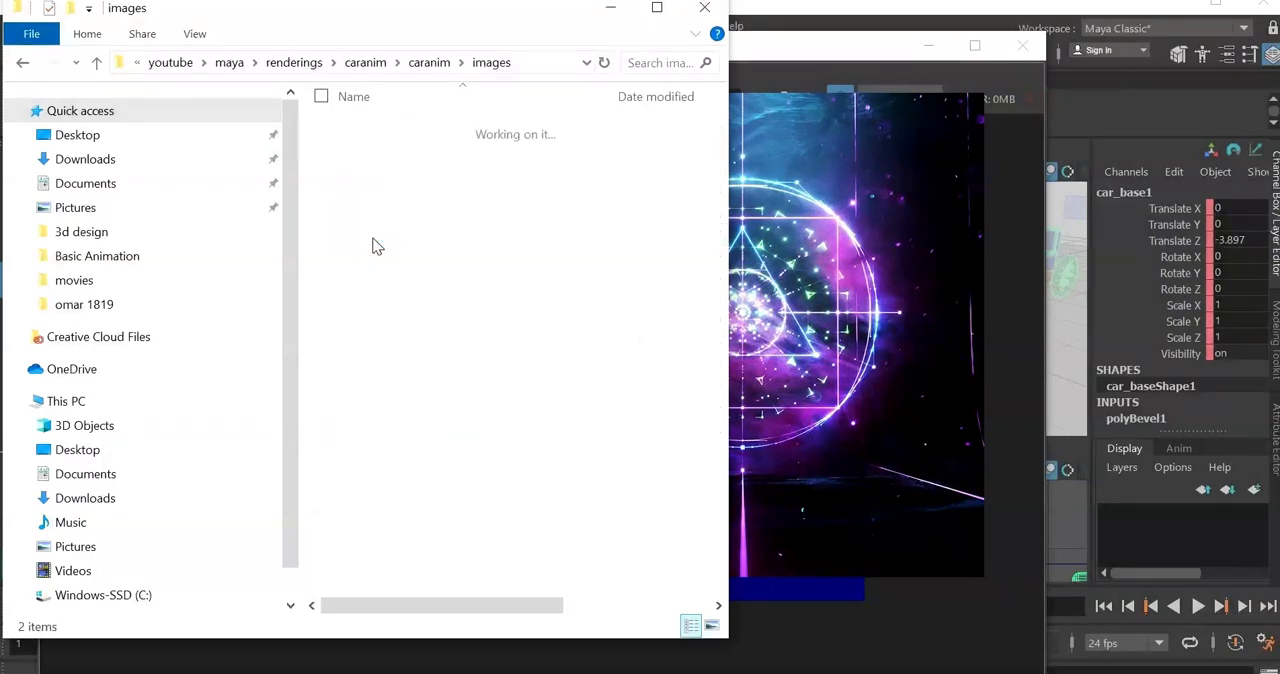
click(368, 165)
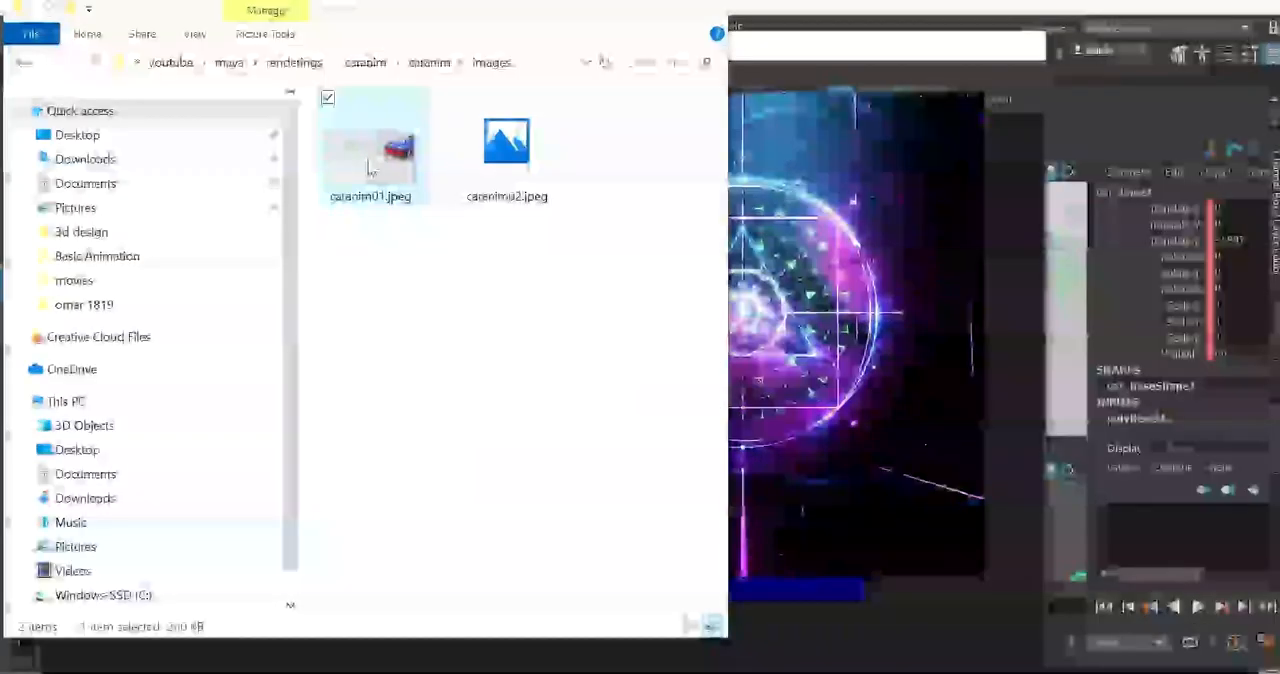
double_click(368, 163)
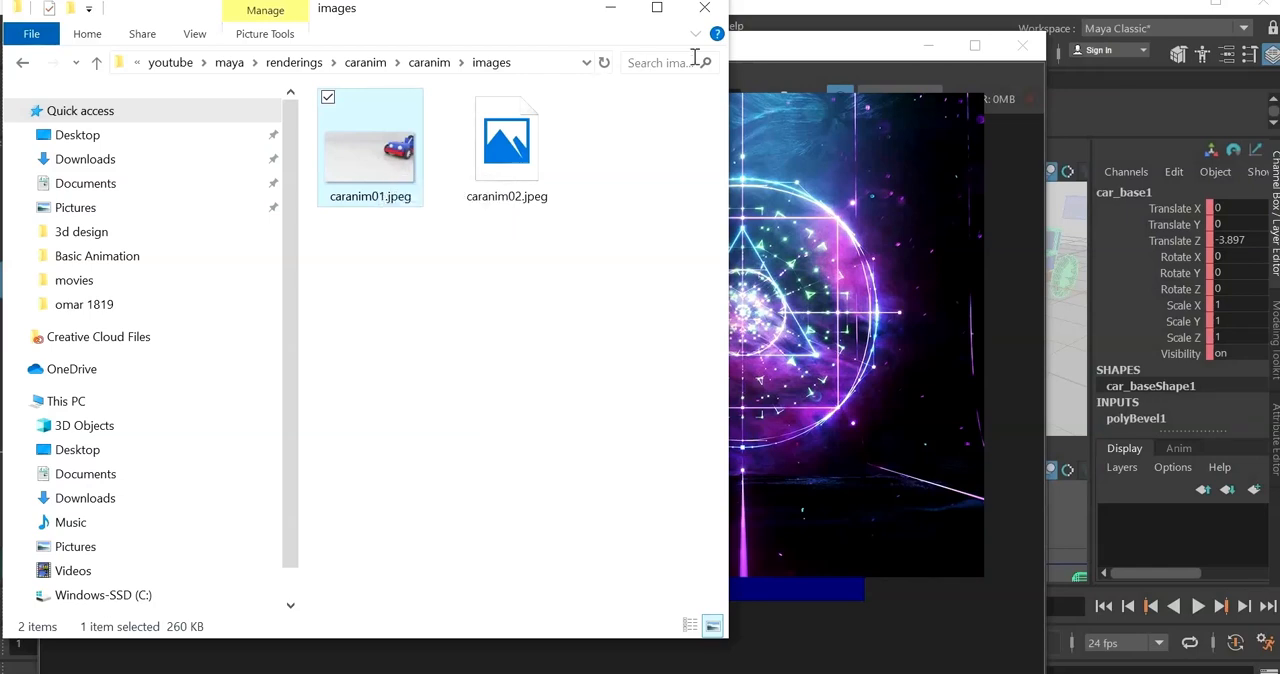
click(615, 9)
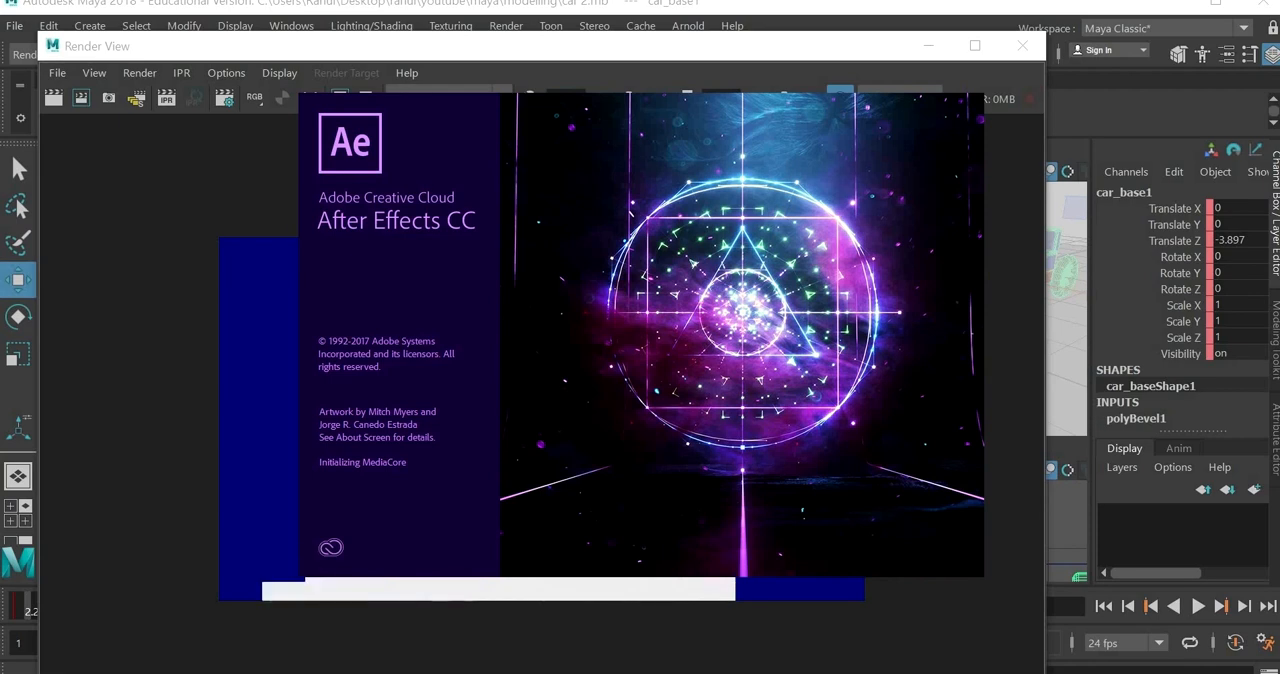
Step: Switch back to Maya and check the sequence's progress in the Render View
mouse_move(806, 569)
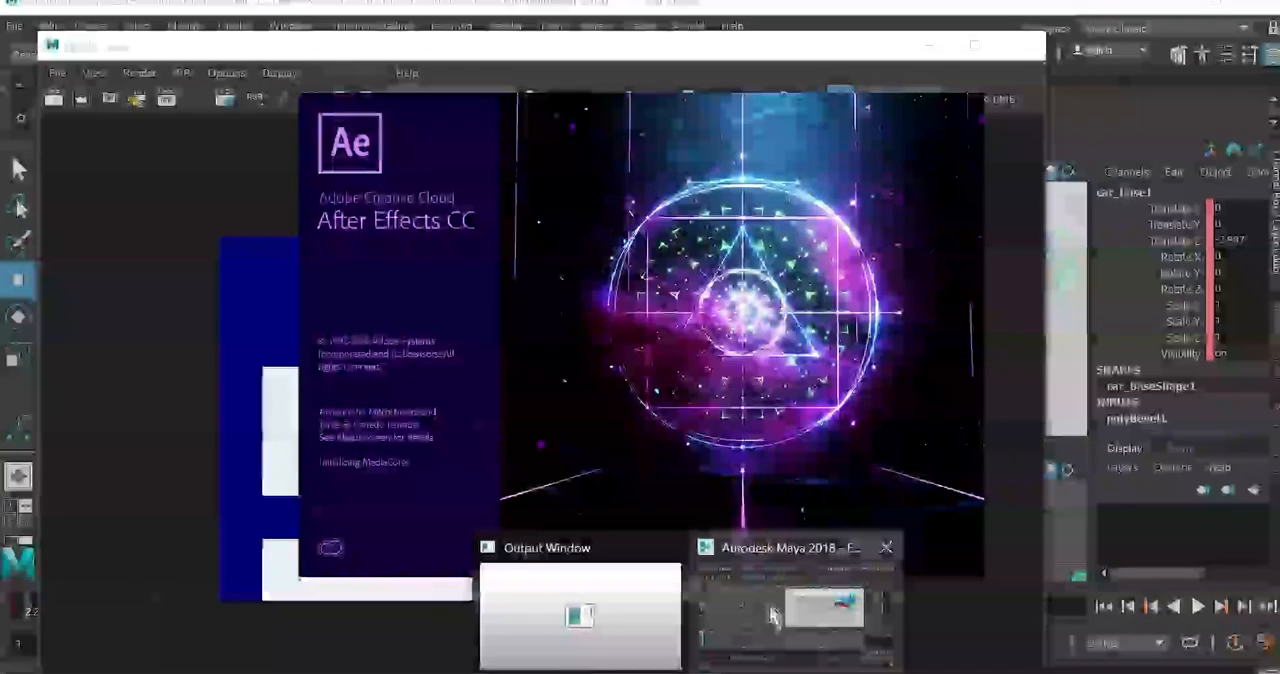
click(772, 614)
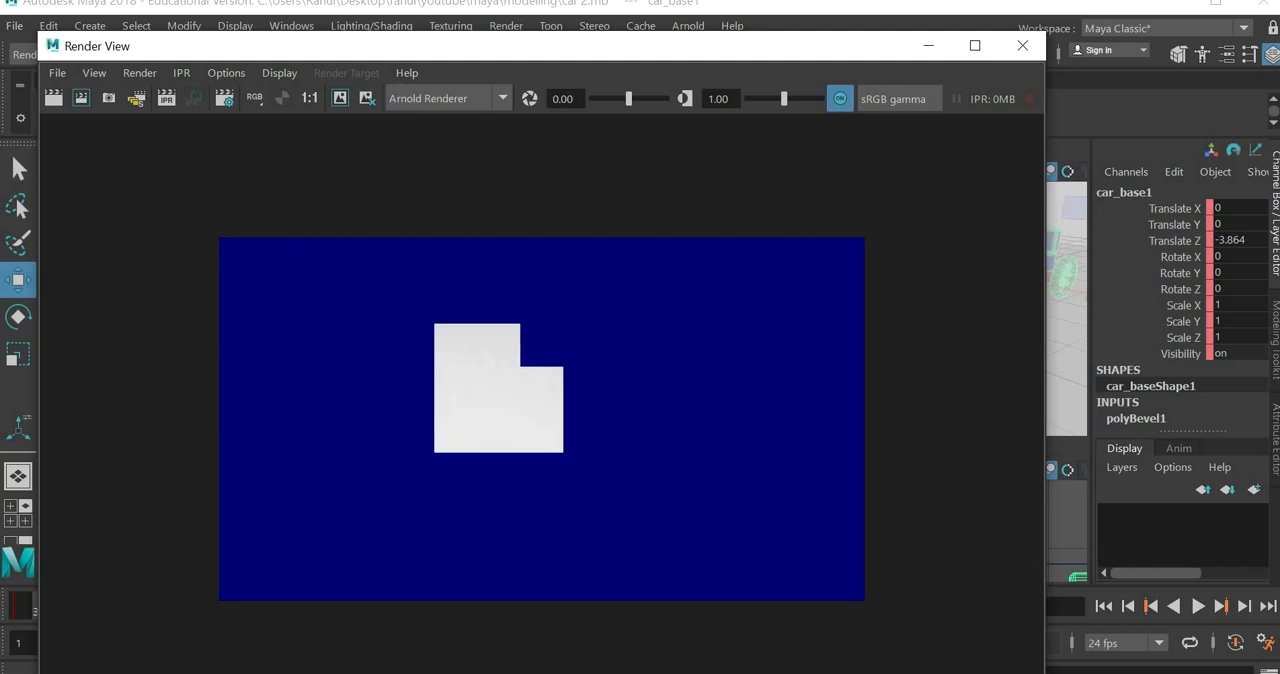
right_click(779, 672)
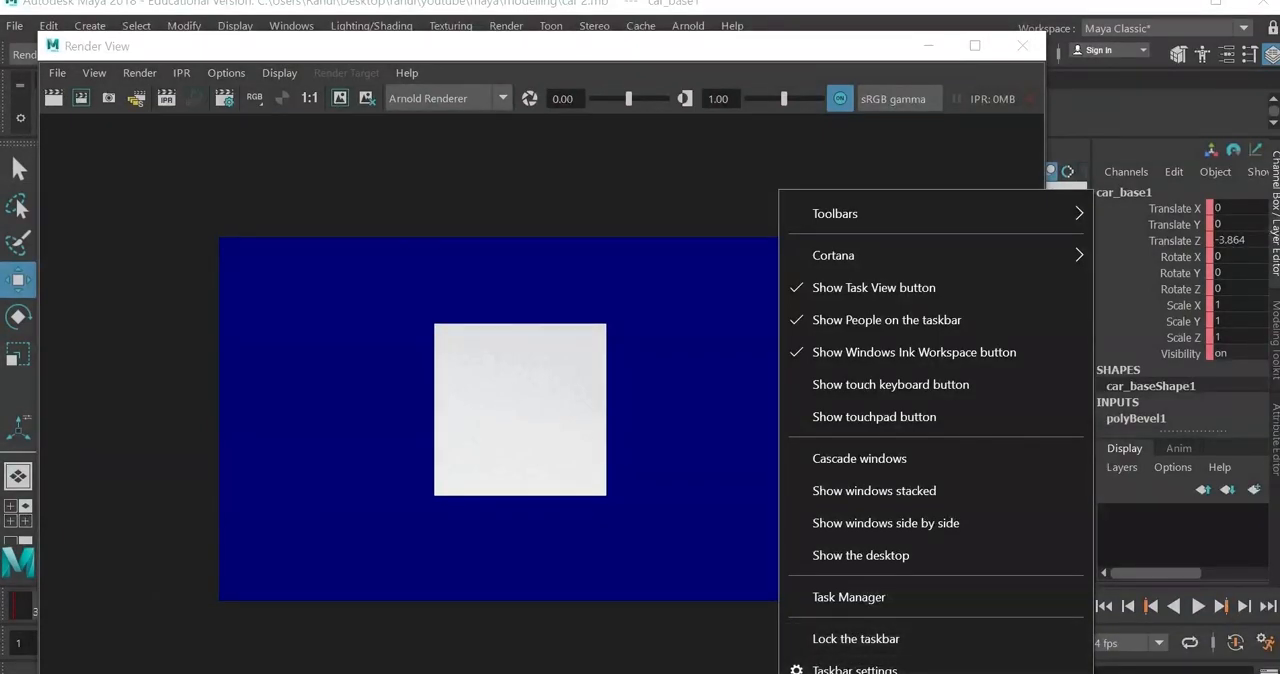
key(Escape)
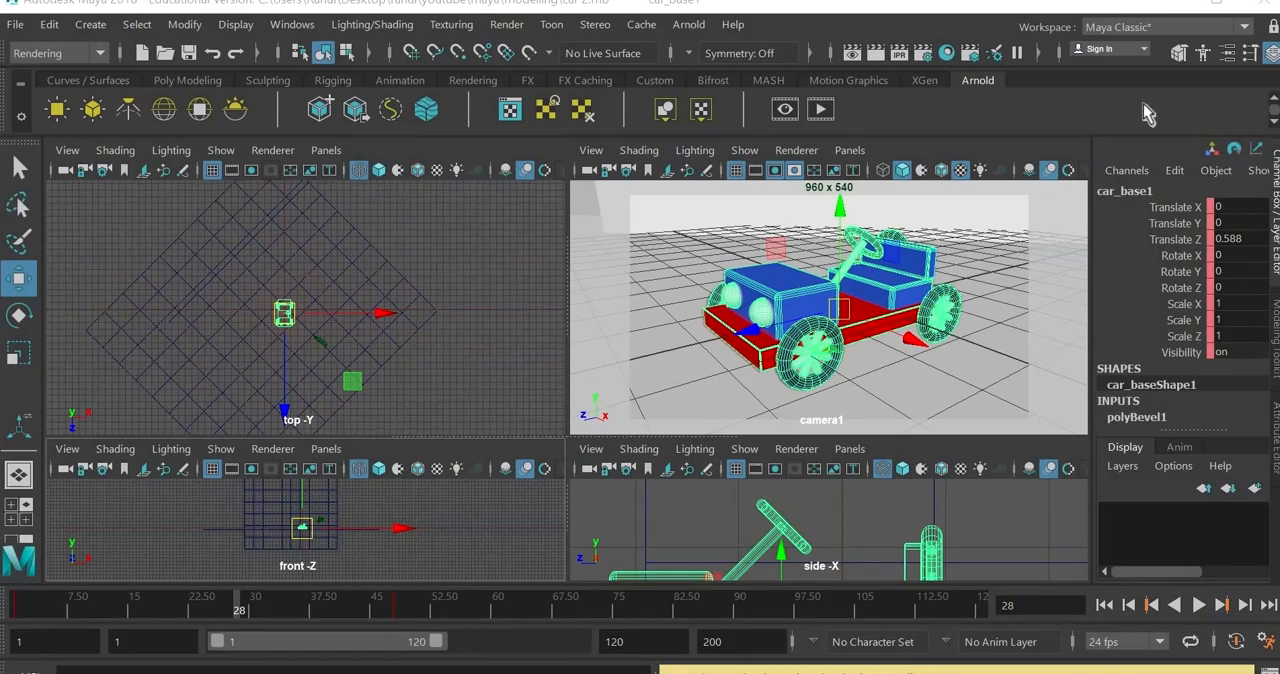
Step: Minimize Maya and bring up the File Explorer images folder to examine the rendered caranim frames
click(1165, 6)
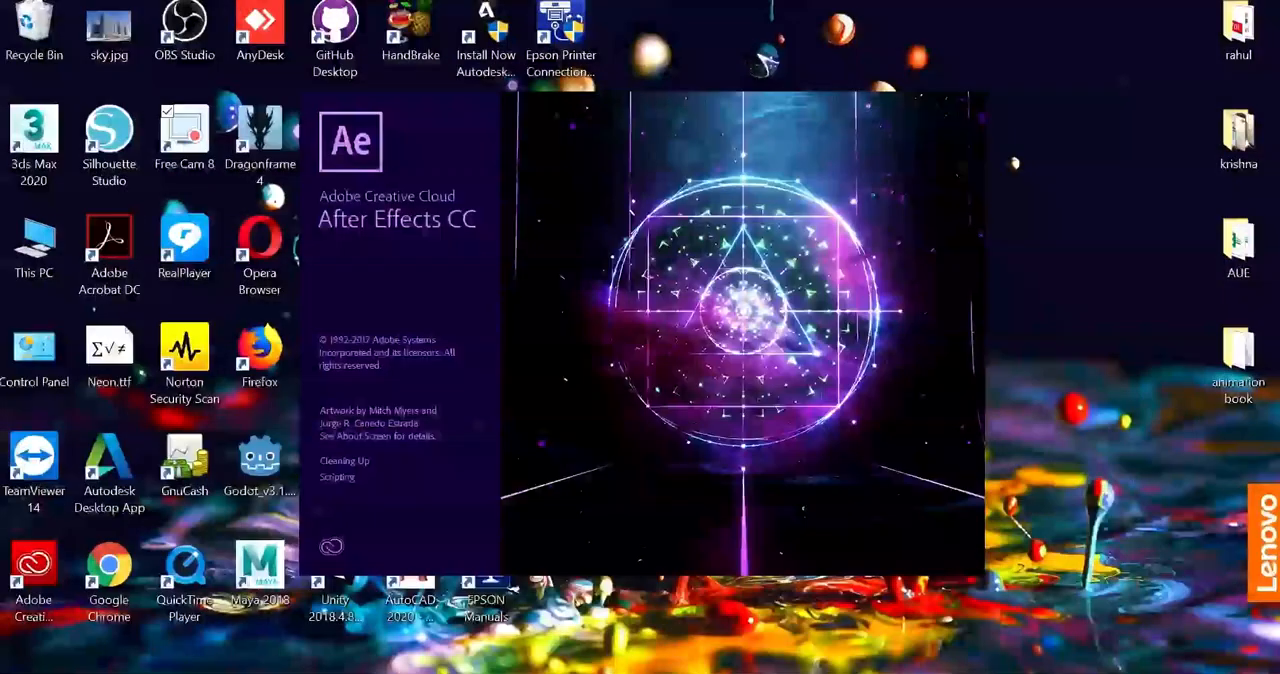
click(560, 630)
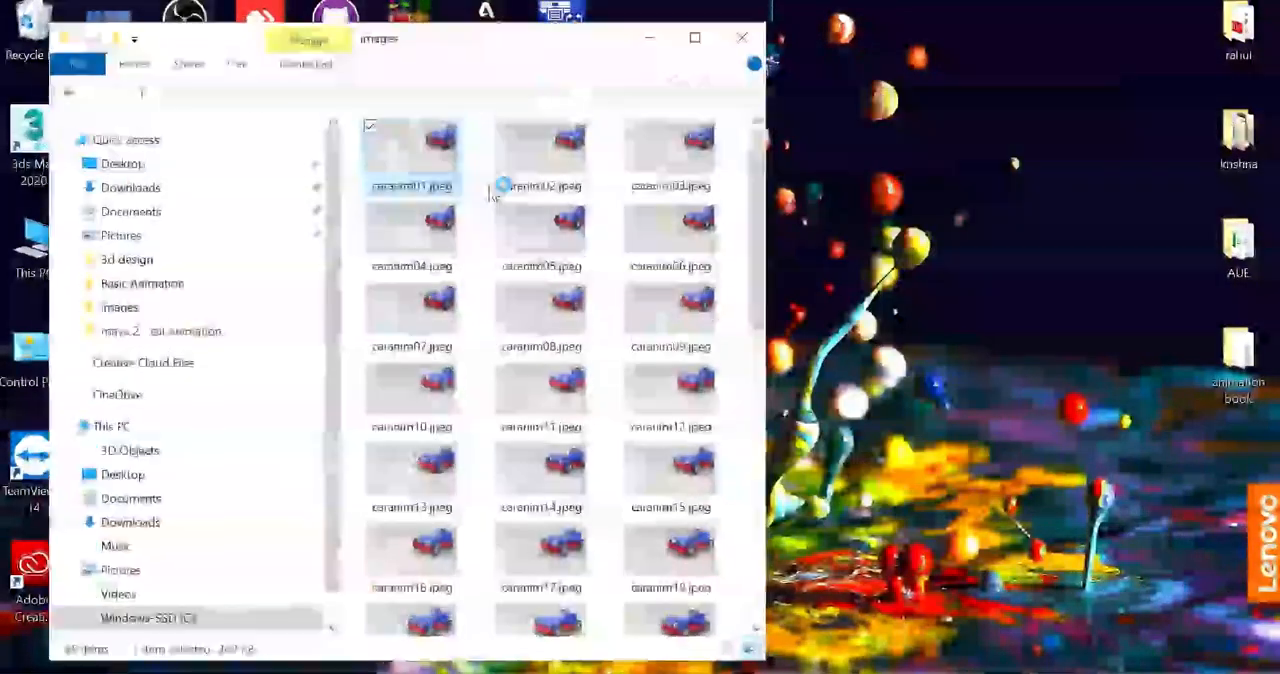
Step: Look through the rendered caranim frames, switch to After Effects and start a new project
scroll(497, 367, down, 10)
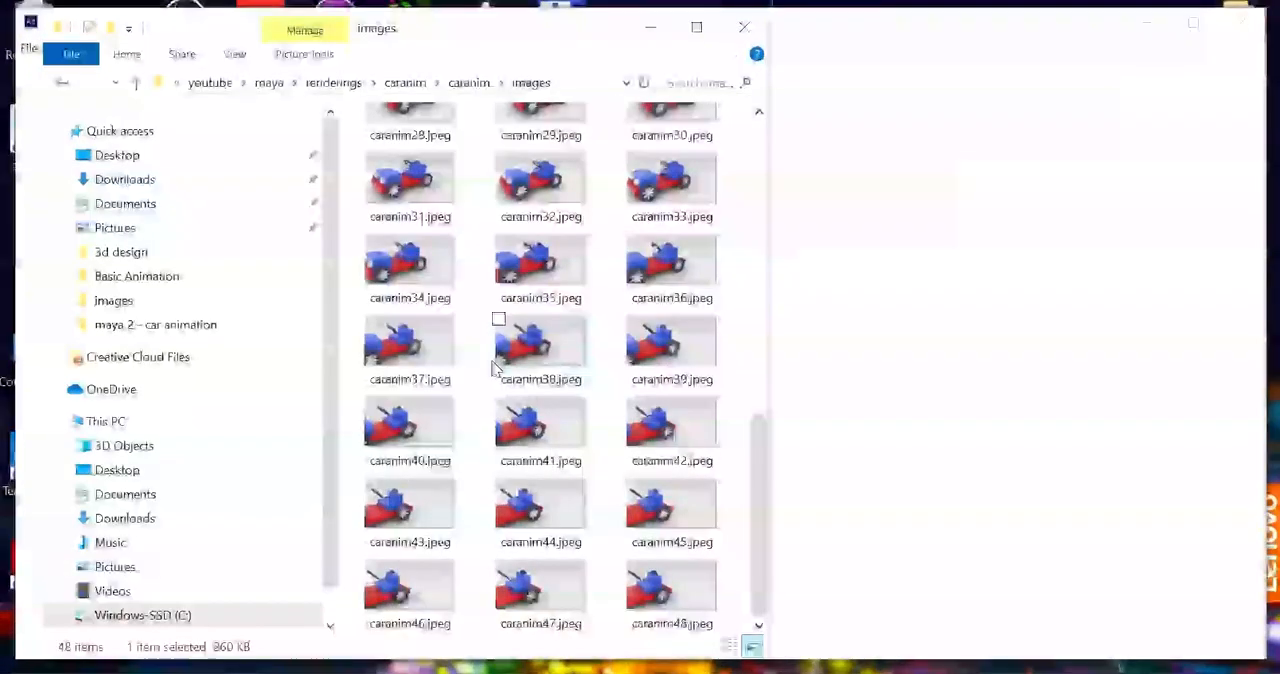
scroll(500, 357, up, 10)
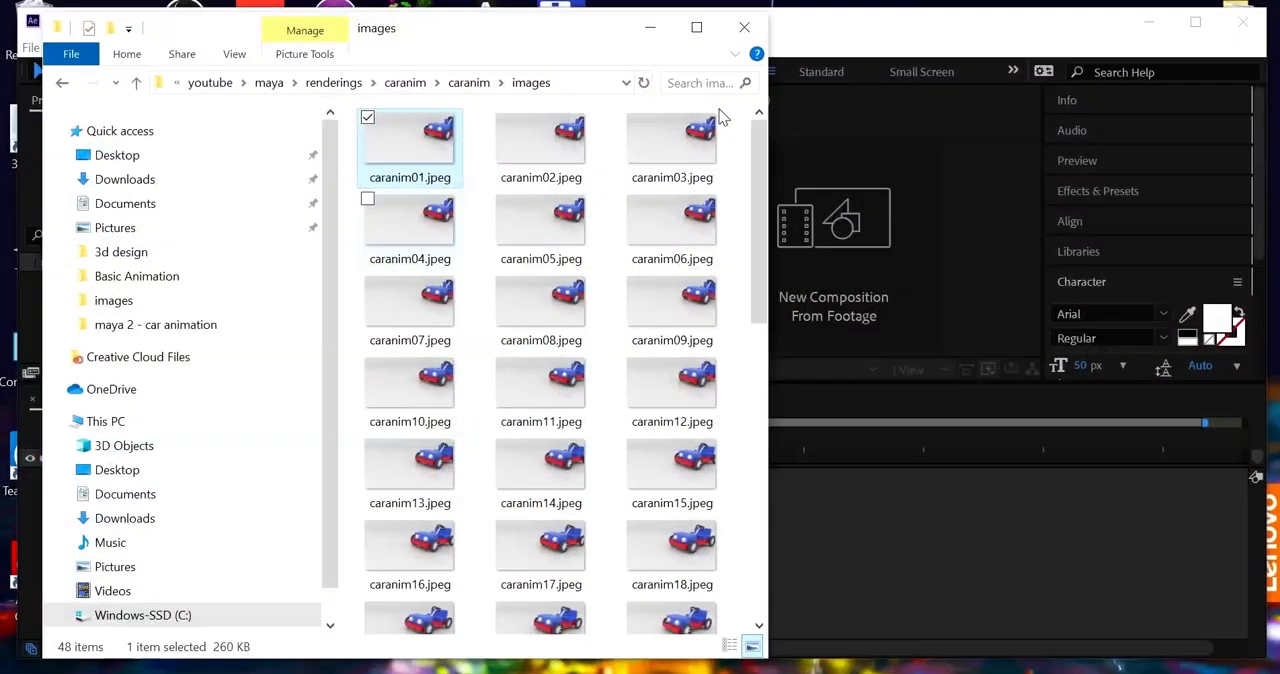
click(836, 404)
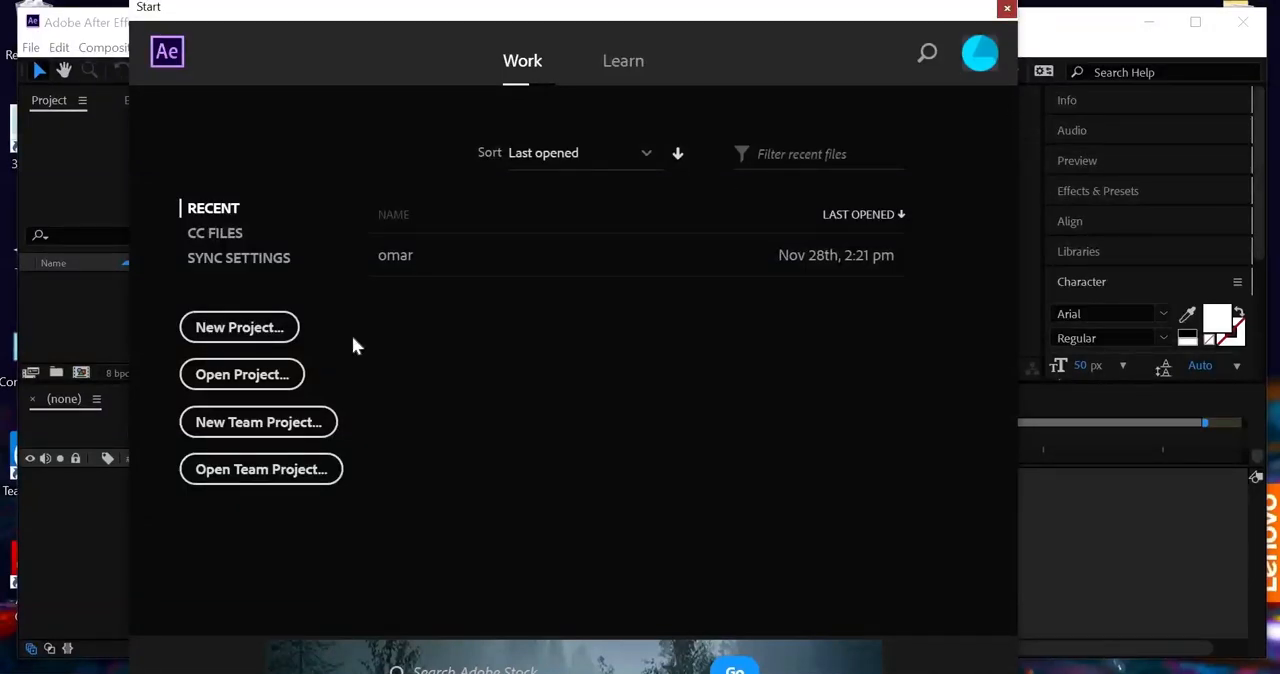
click(240, 330)
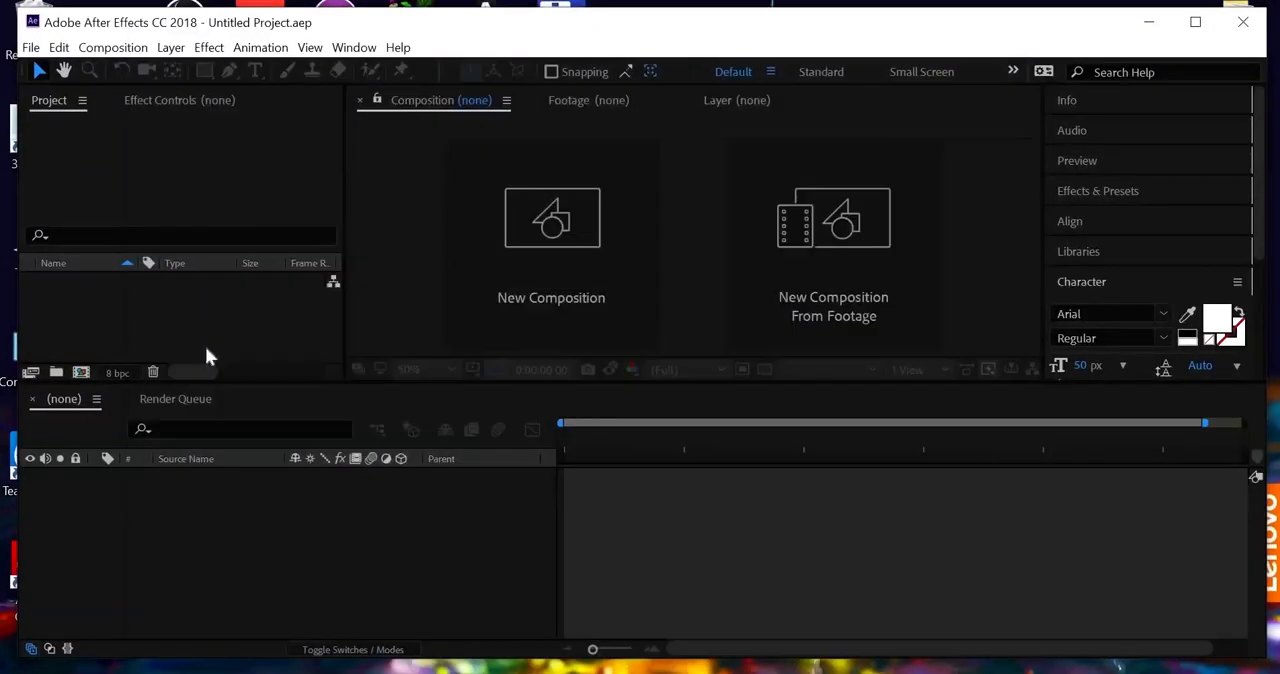
Step: Check the Sequence Footage frame rate in the Import preferences and accept the settings
click(60, 50)
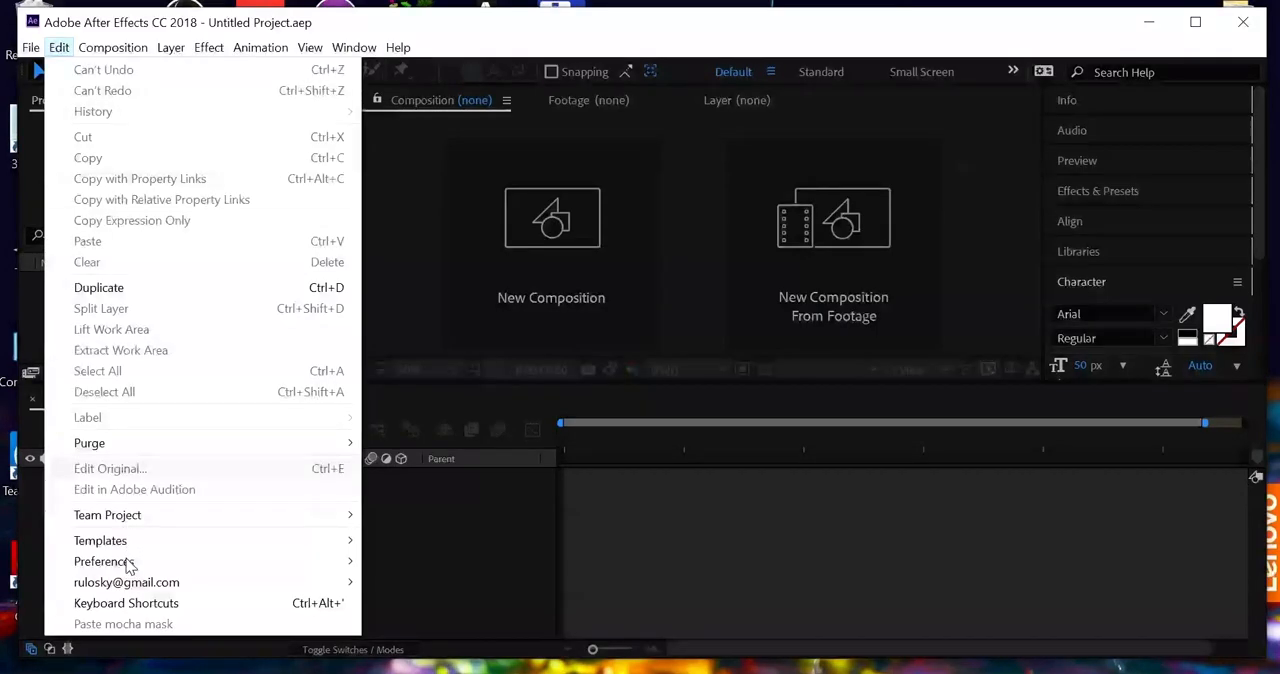
mouse_move(128, 563)
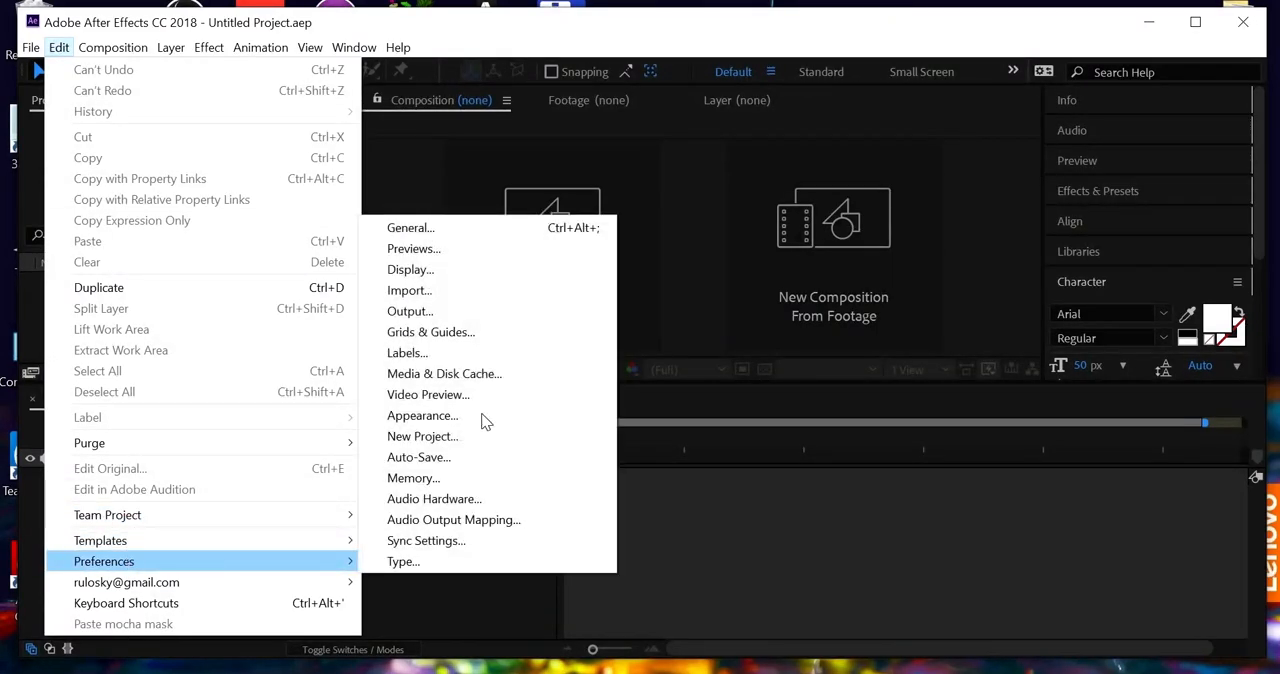
click(433, 227)
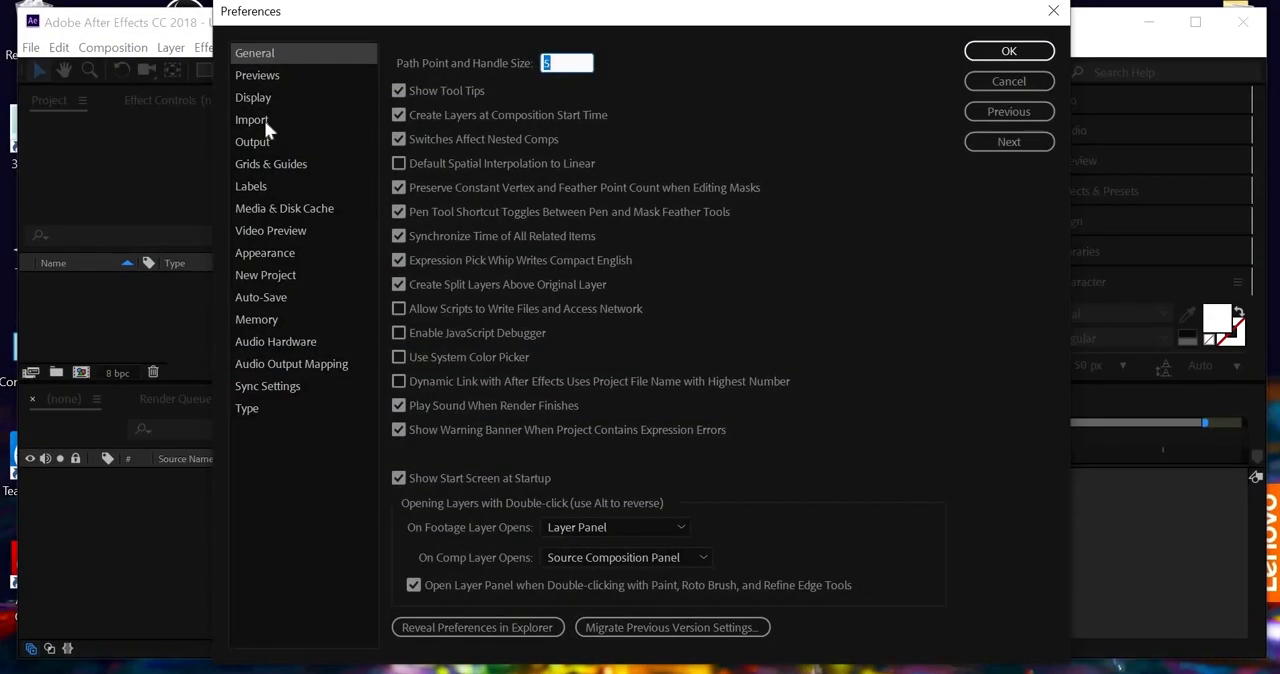
click(264, 120)
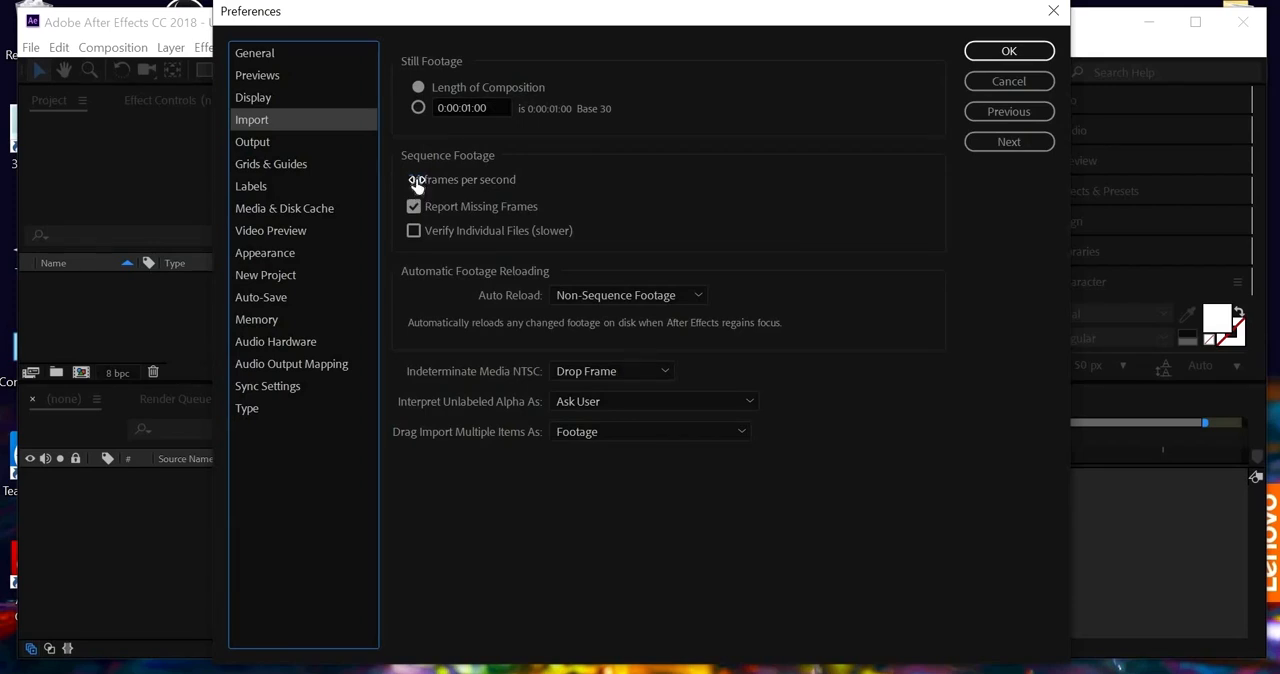
click(995, 52)
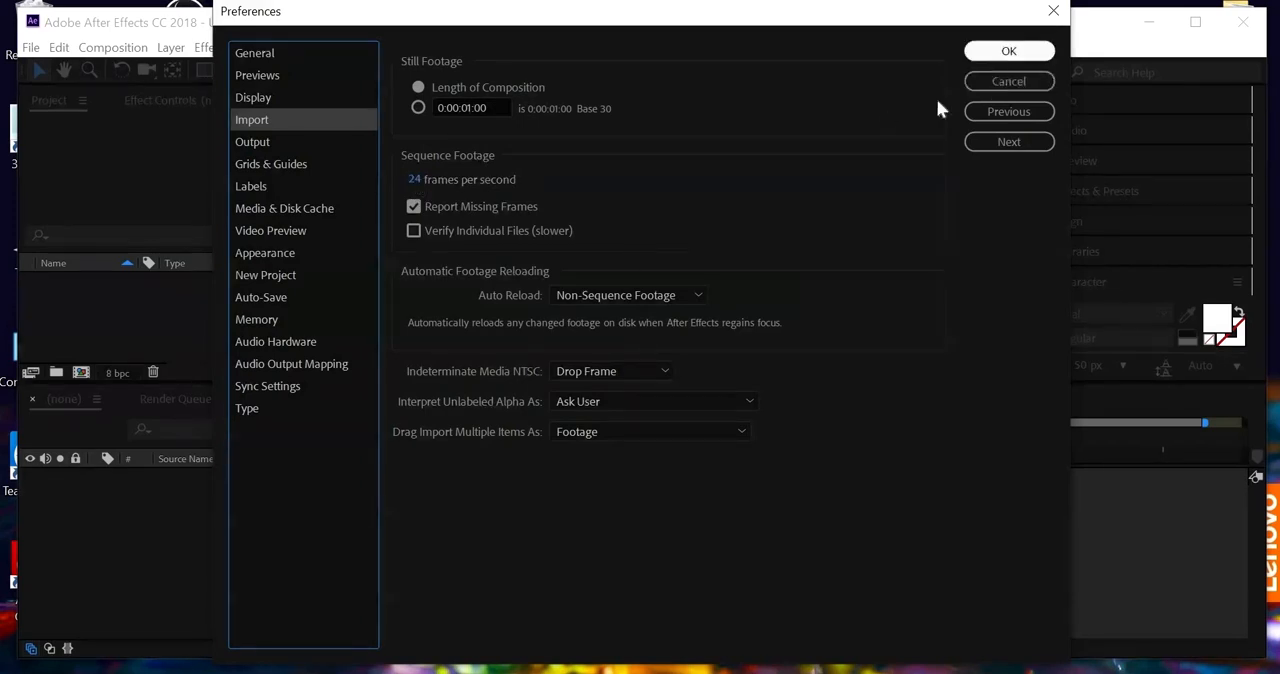
Step: Import the caranim frames as footage, starting from caranim01.jpeg with the ImporterJPEG Sequence option
right_click(122, 314)
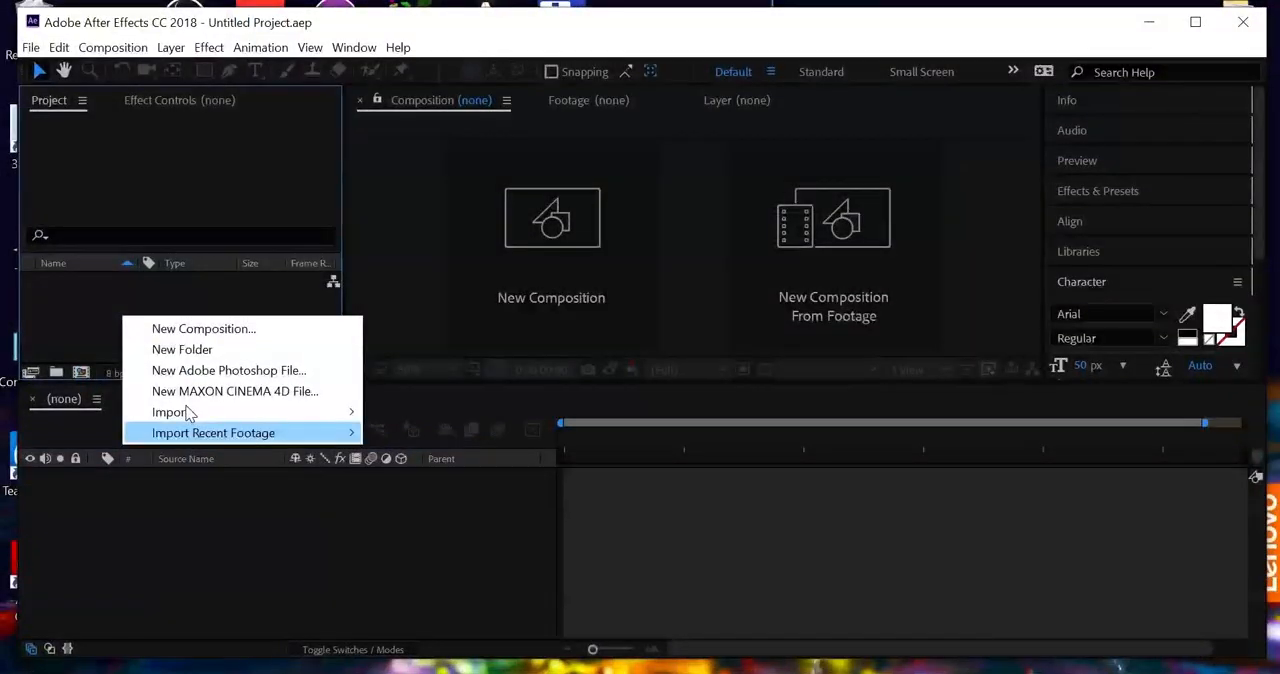
mouse_move(345, 412)
click(465, 413)
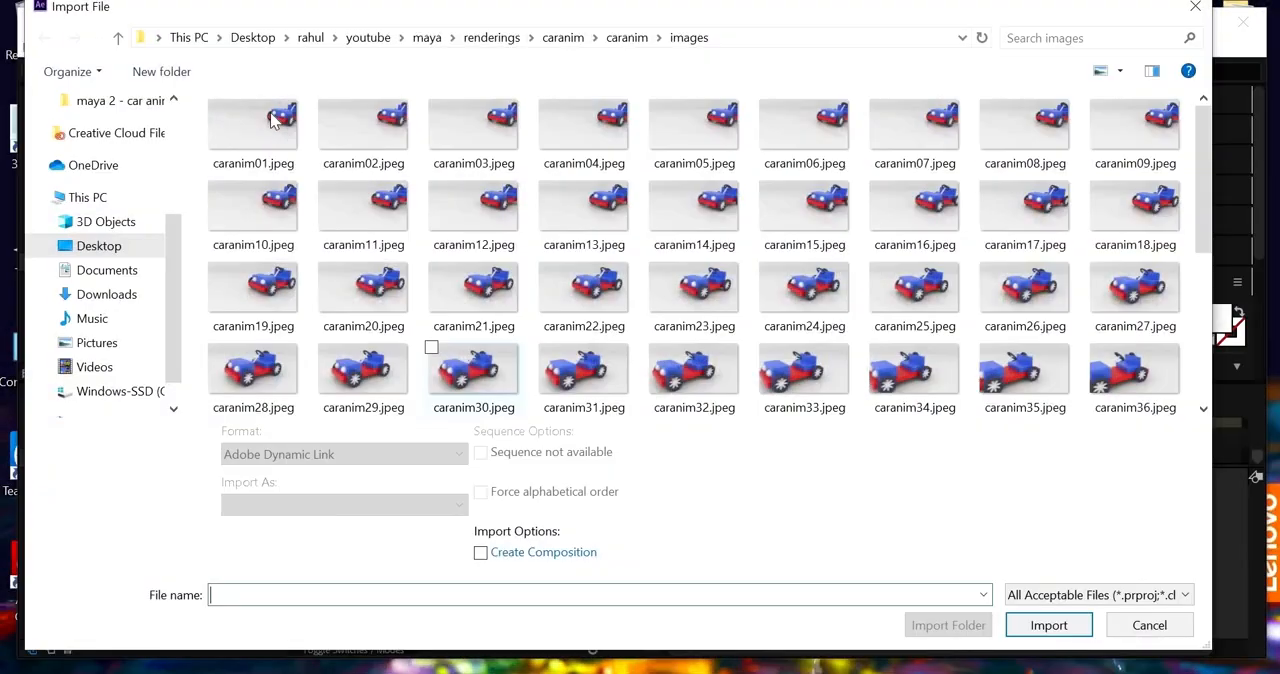
click(265, 125)
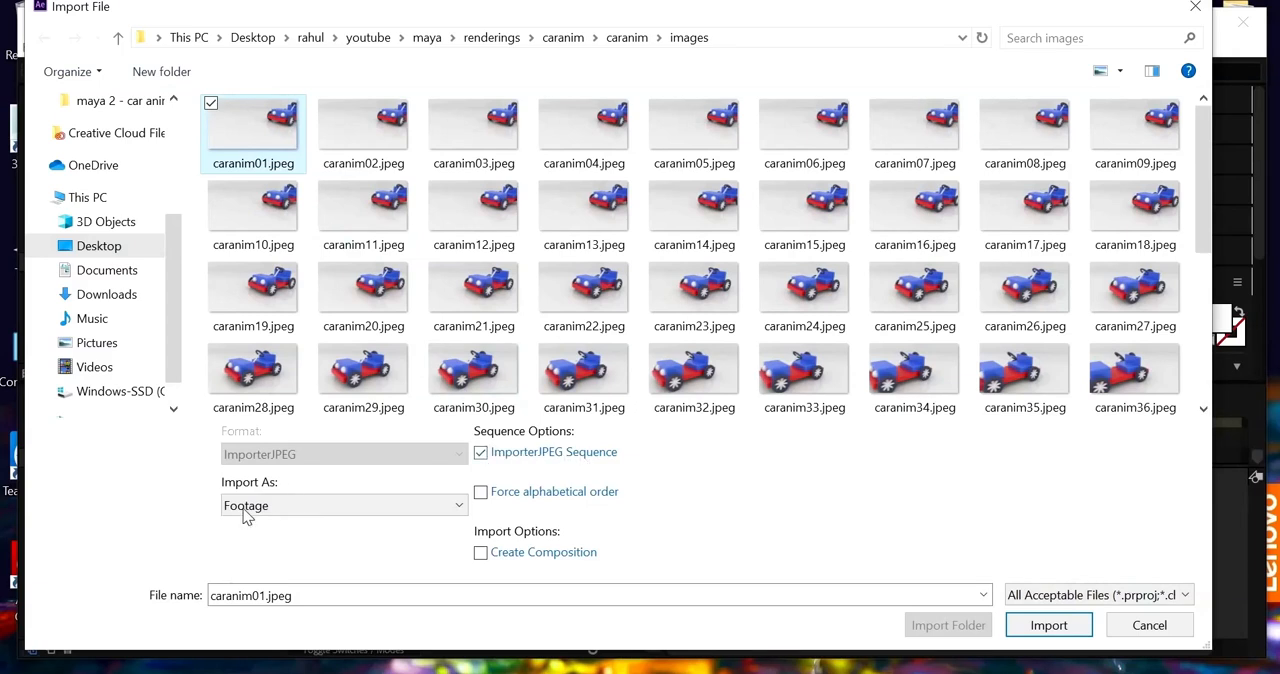
click(1045, 627)
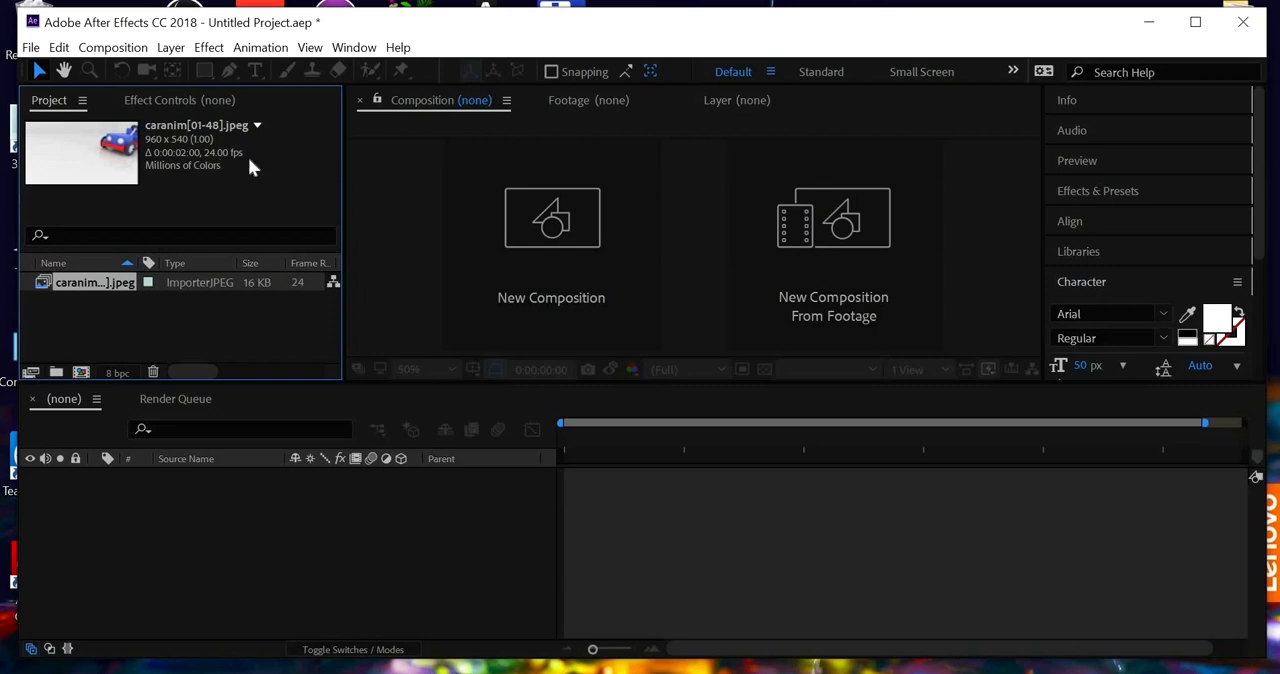
Step: Create a composition from the imported caranim sequence, review its composition settings and accept them
drag(92, 288, 127, 530)
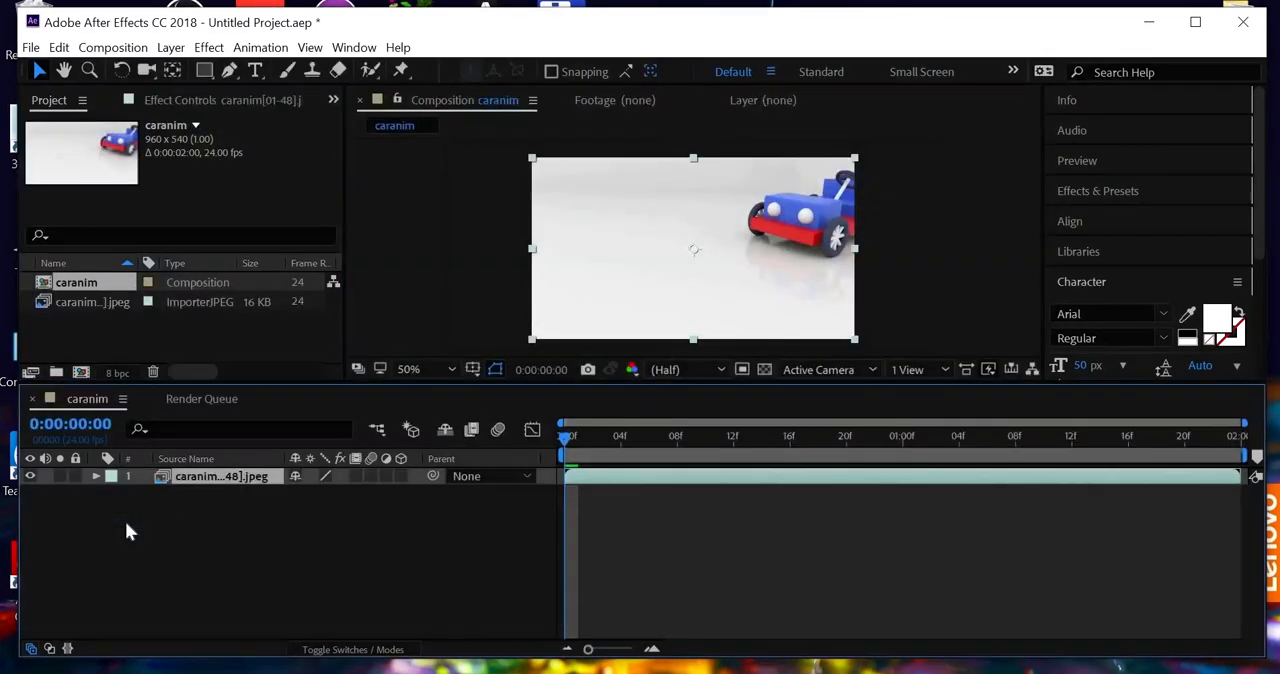
click(112, 47)
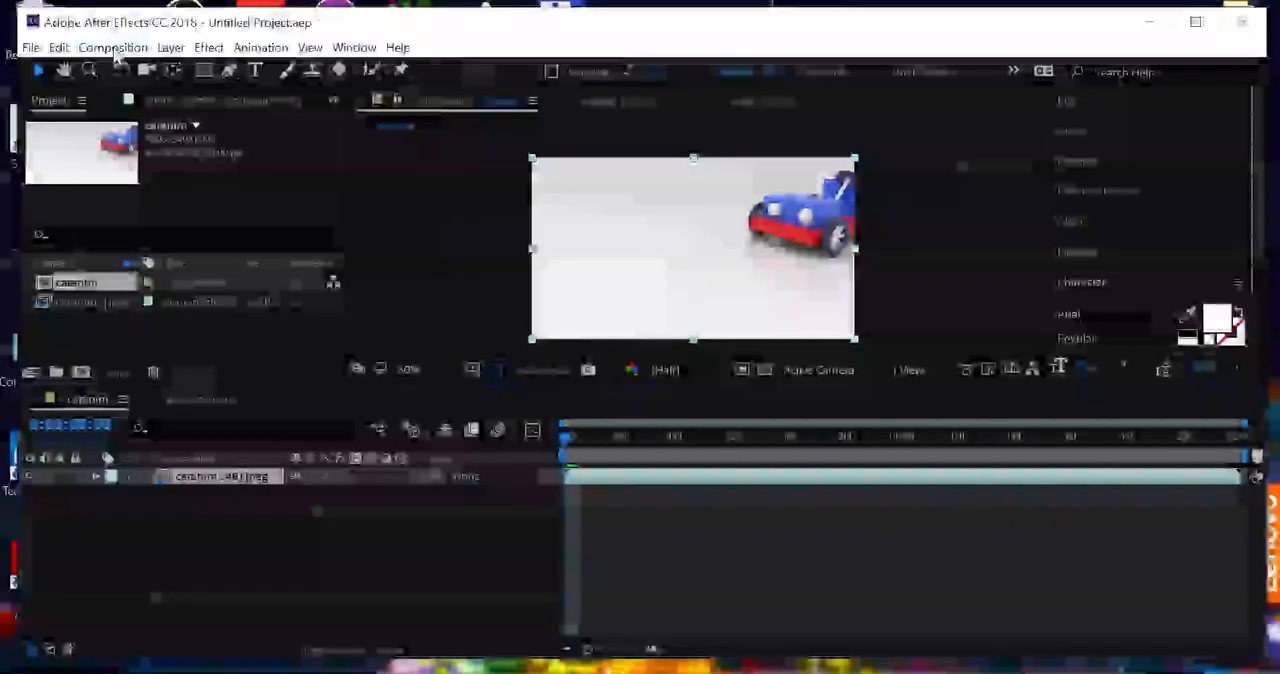
click(150, 95)
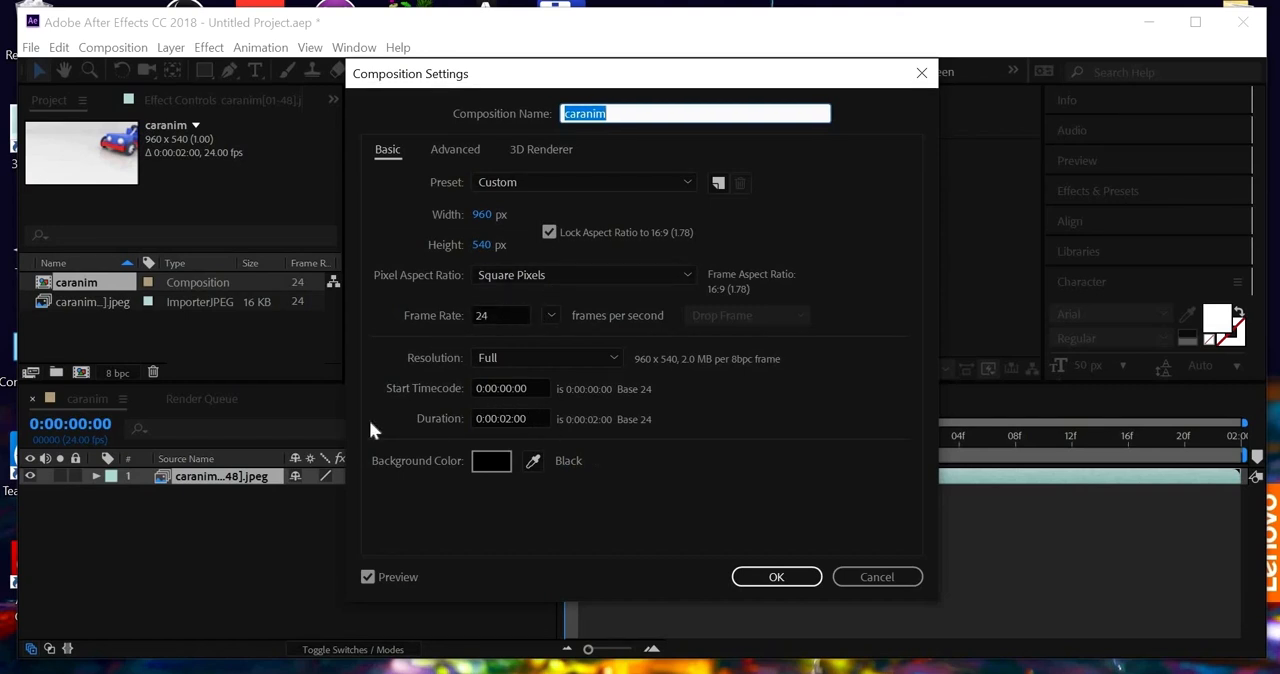
click(780, 578)
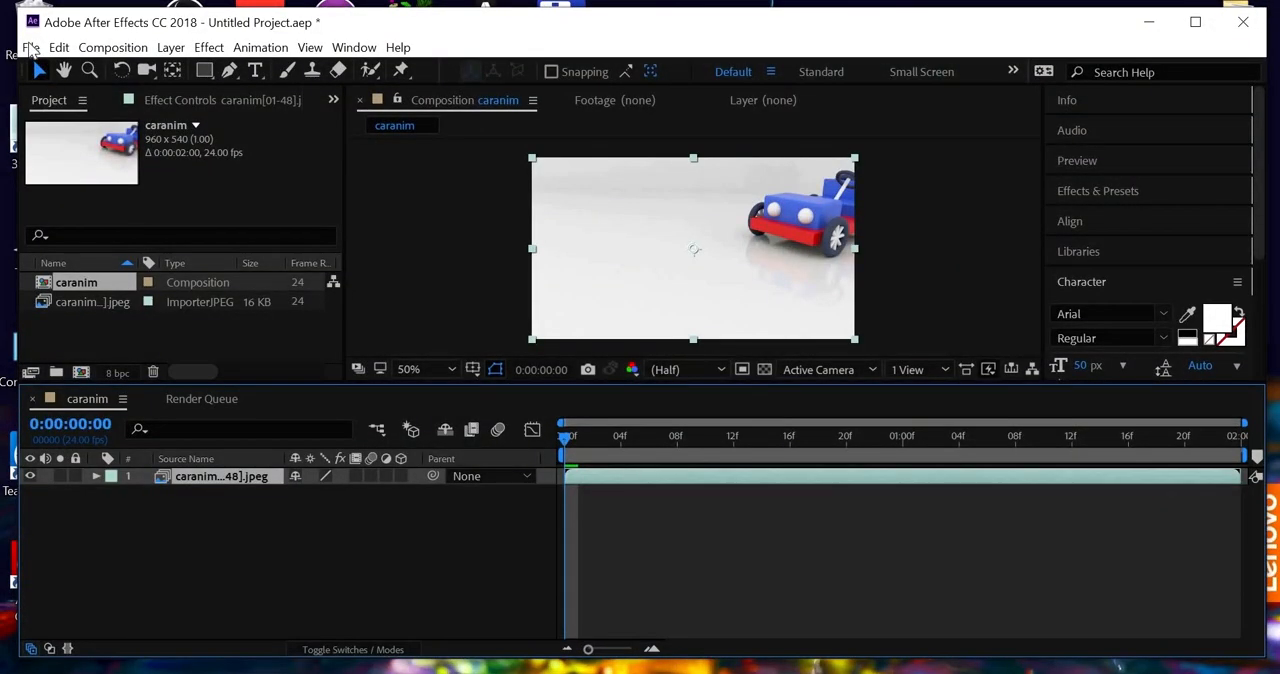
Step: Add the caranim composition to the Render Queue for export
click(31, 47)
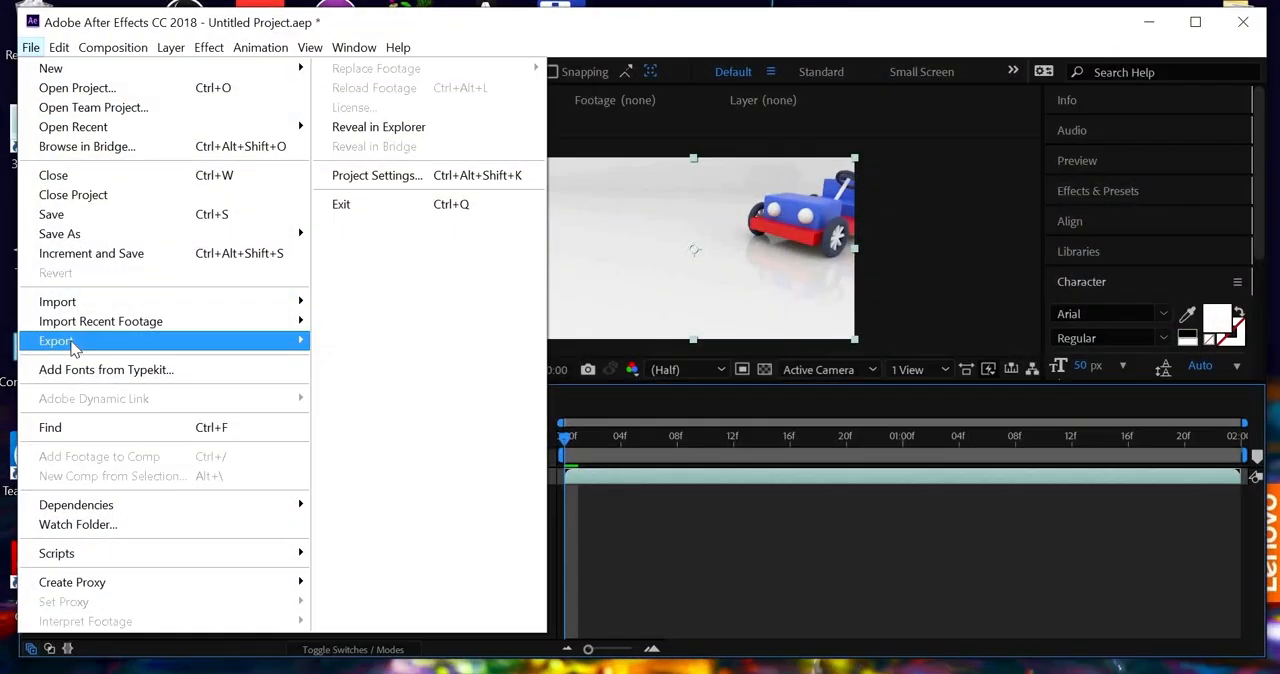
mouse_move(78, 342)
click(405, 365)
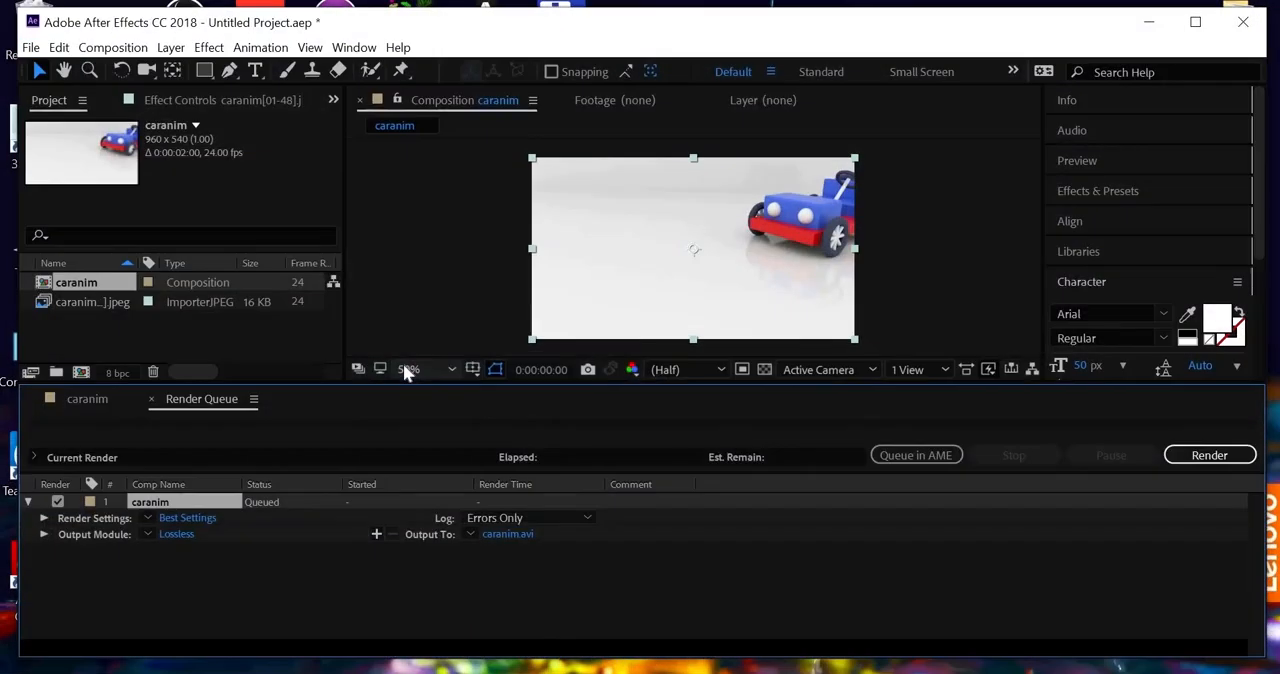
Step: Set the render output to caranim.avi in the renderings > caranim > caranim > movies folder
click(521, 534)
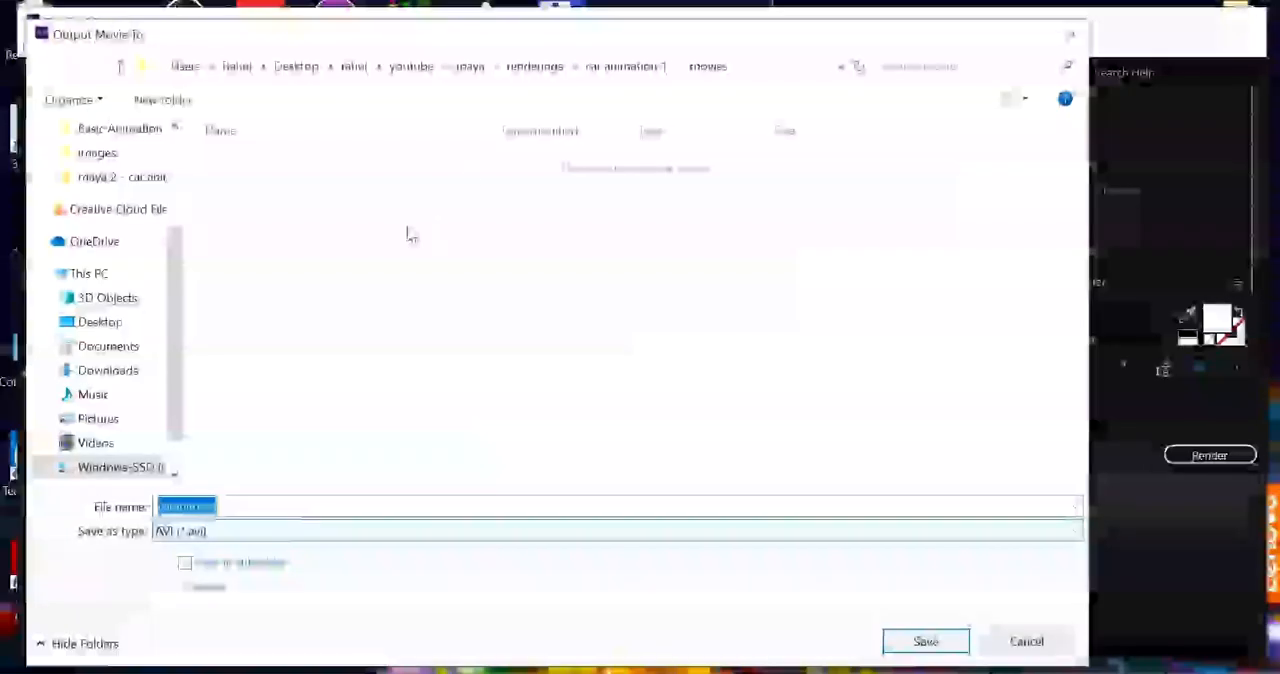
click(626, 67)
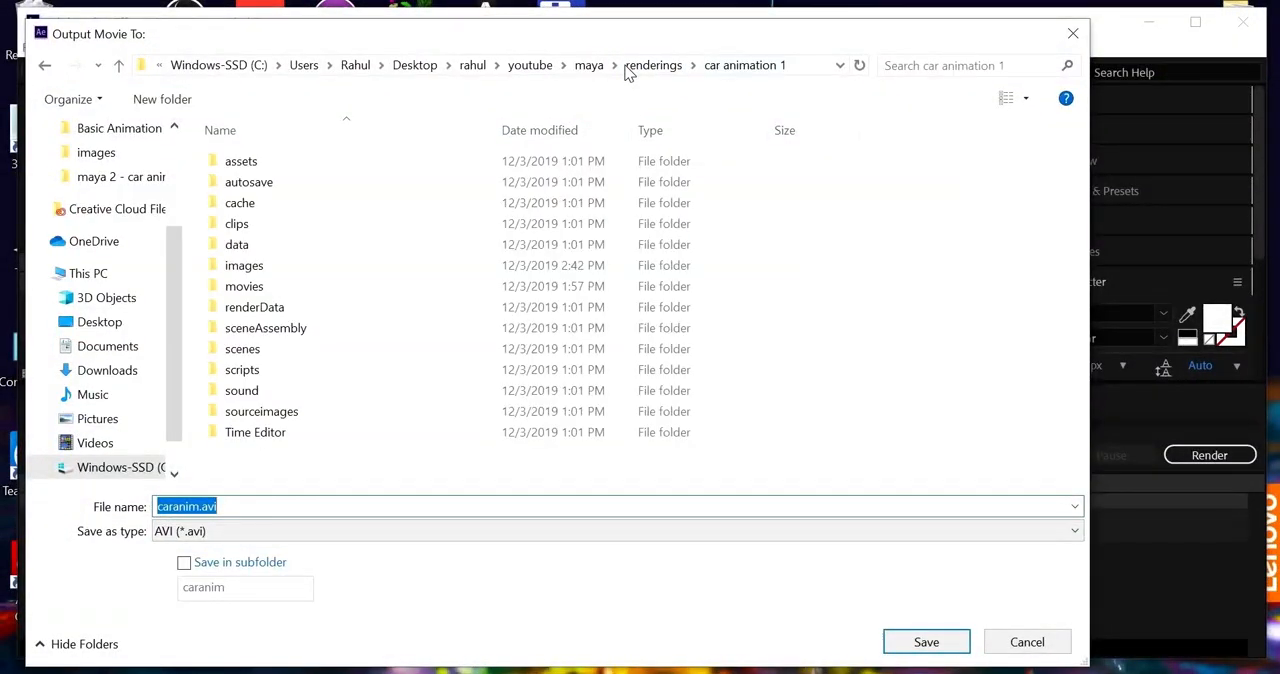
key(alt+Up)
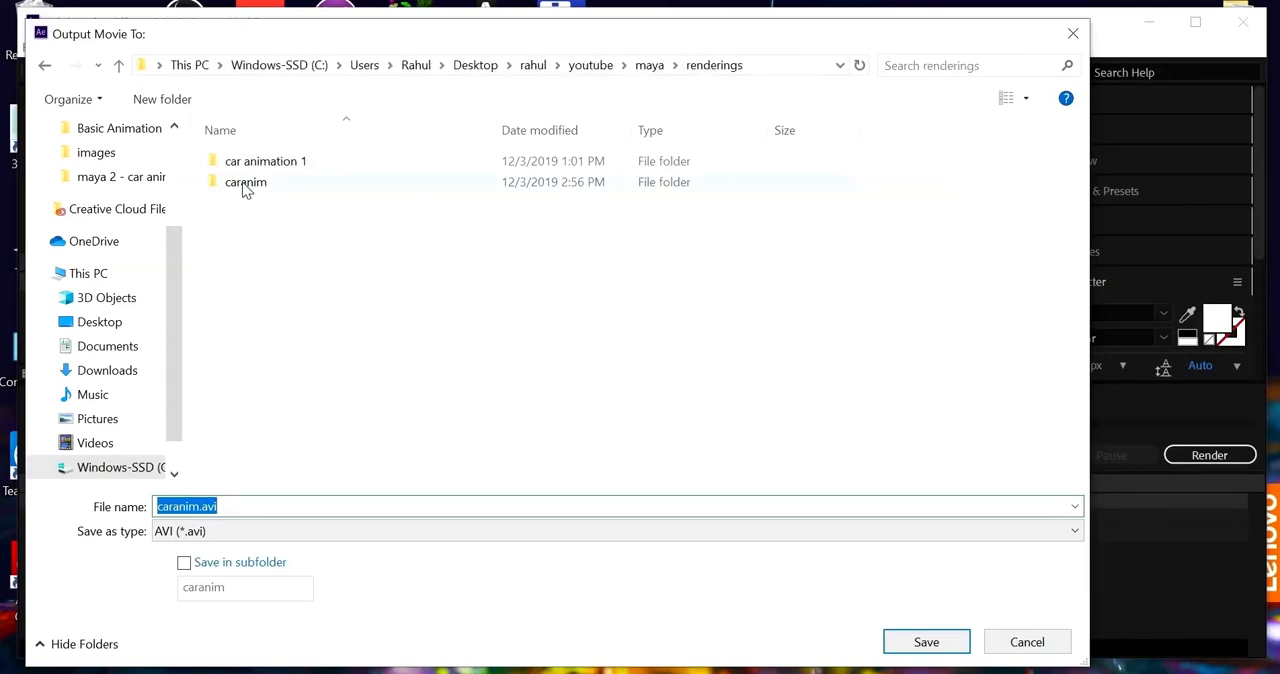
double_click(251, 189)
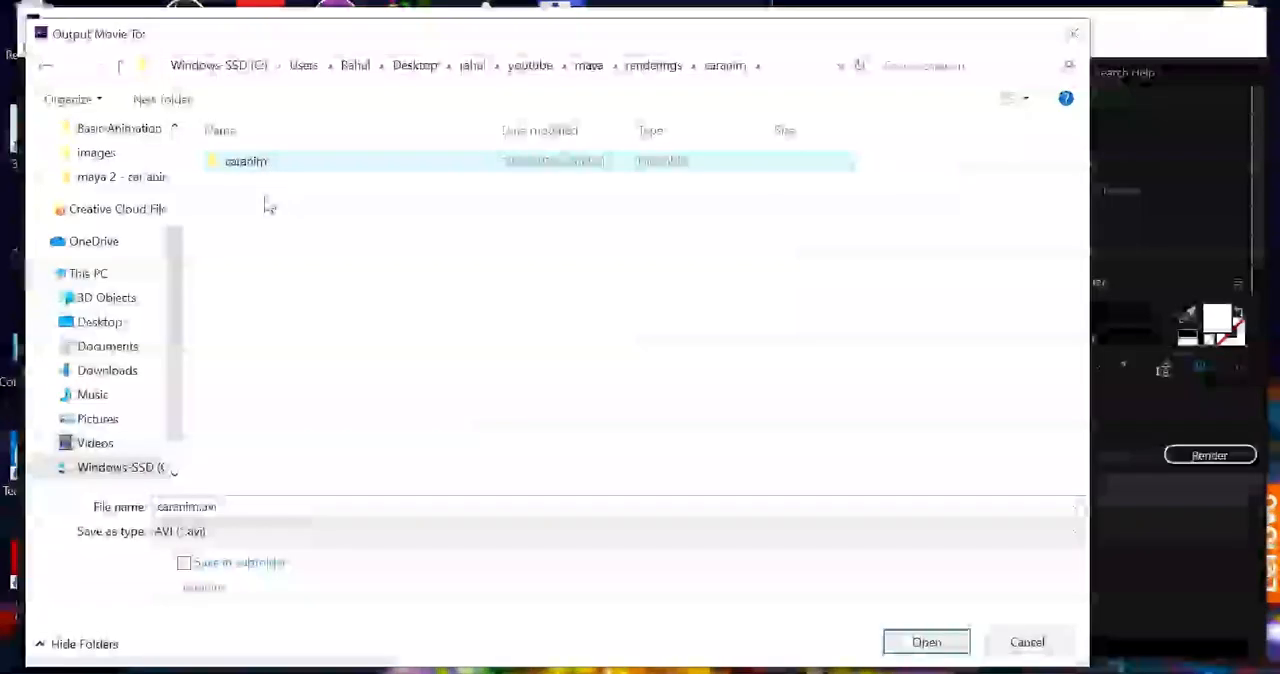
double_click(250, 163)
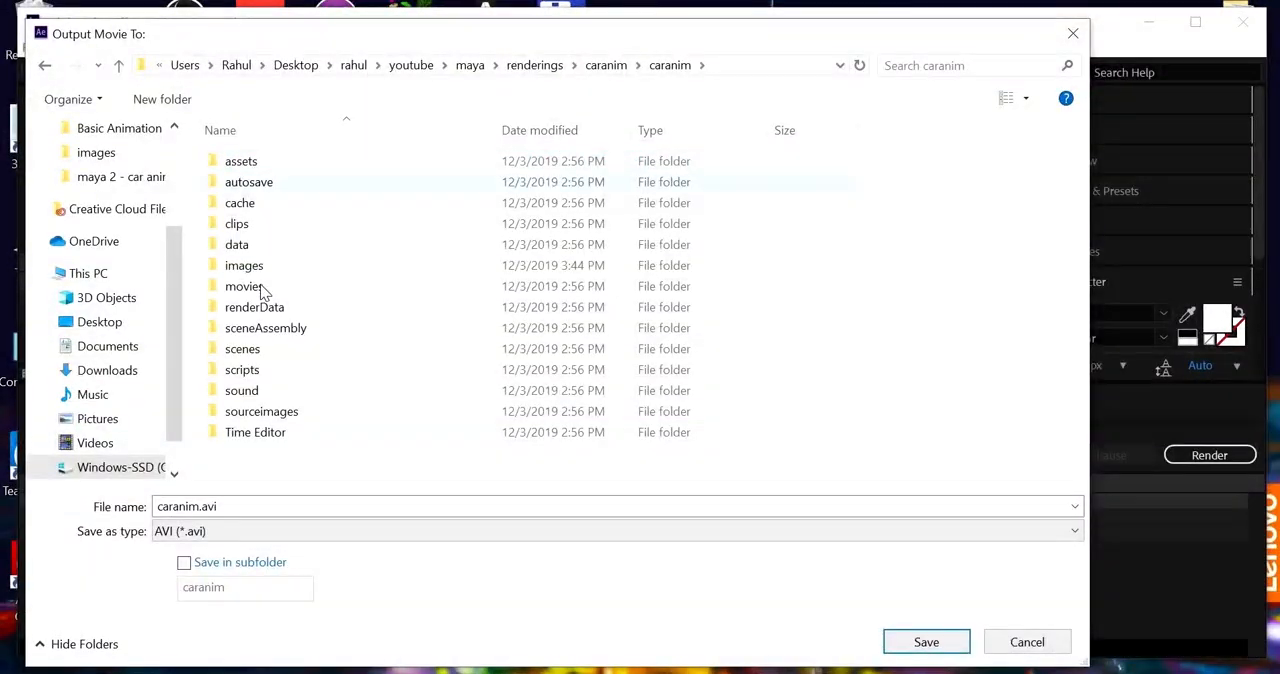
double_click(254, 293)
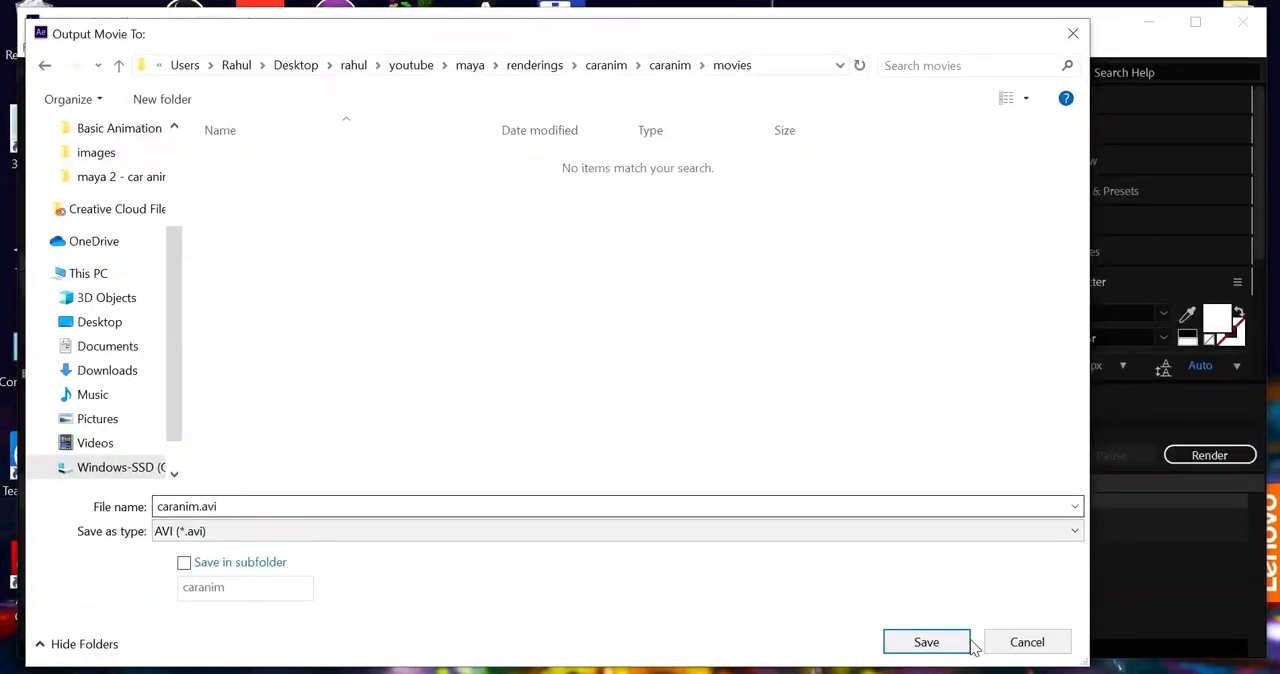
click(928, 644)
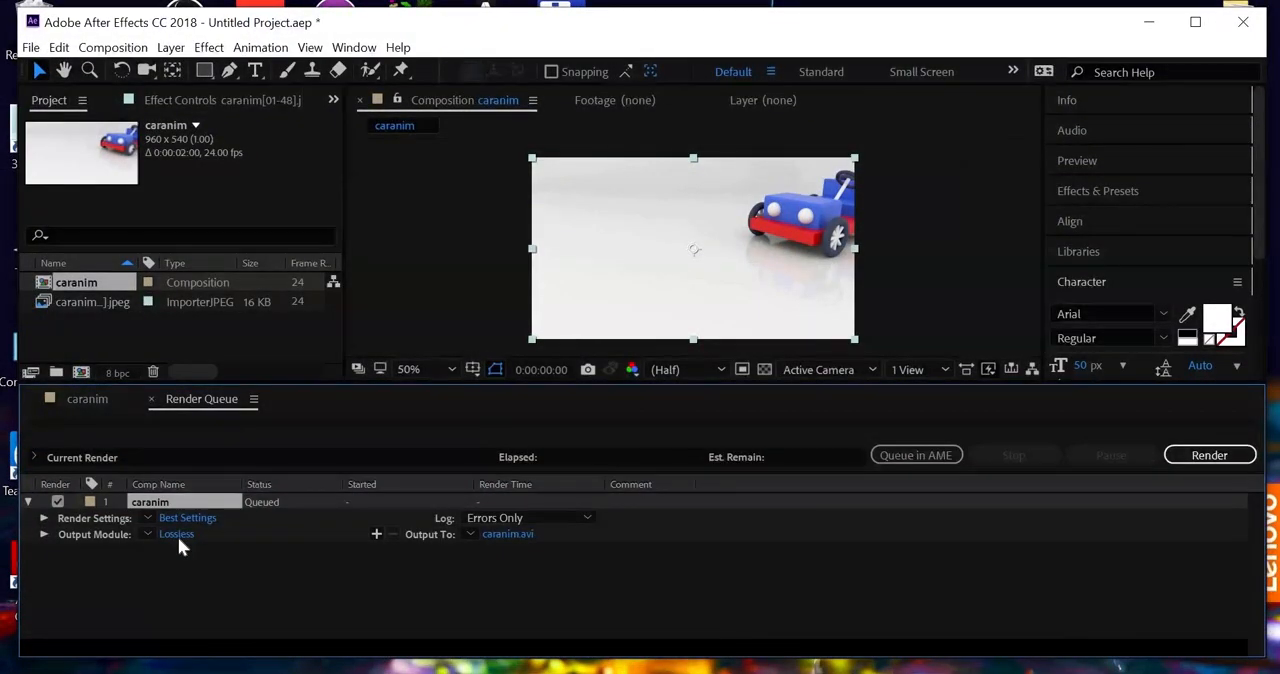
Step: Set the output module format to QuickTime, keep the MPEG-4 Video codec at quality 100, and render the composition
click(178, 535)
click(512, 110)
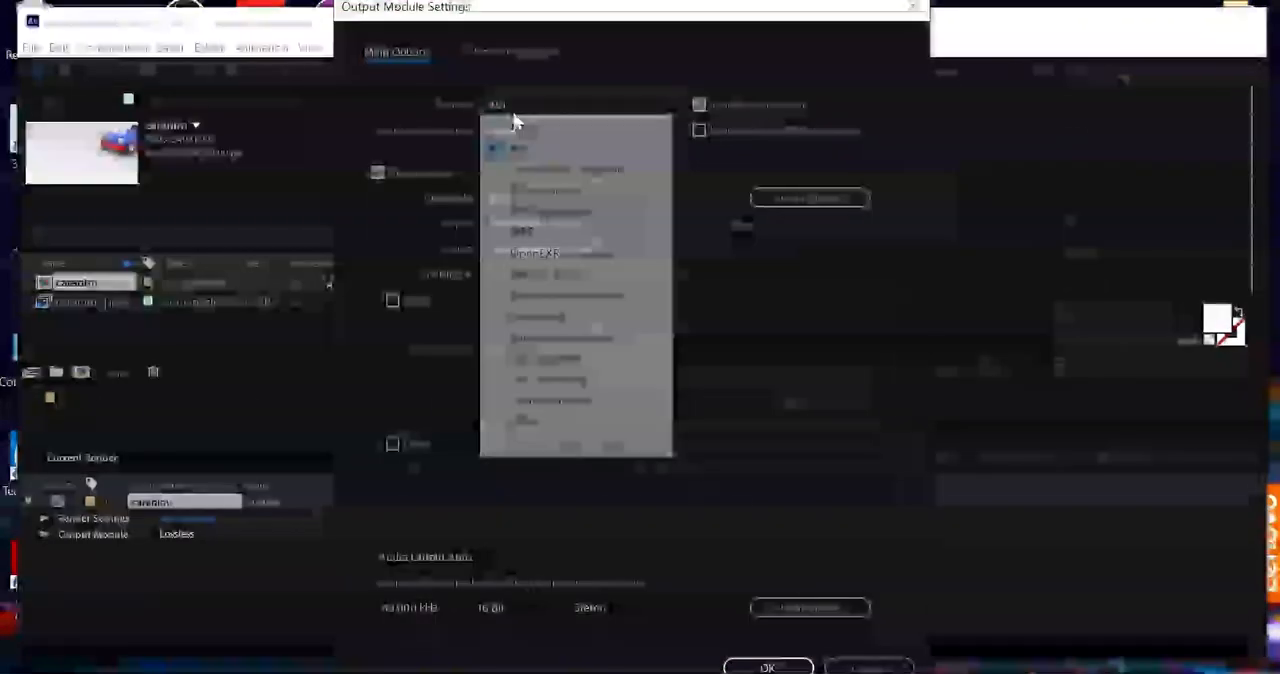
click(556, 318)
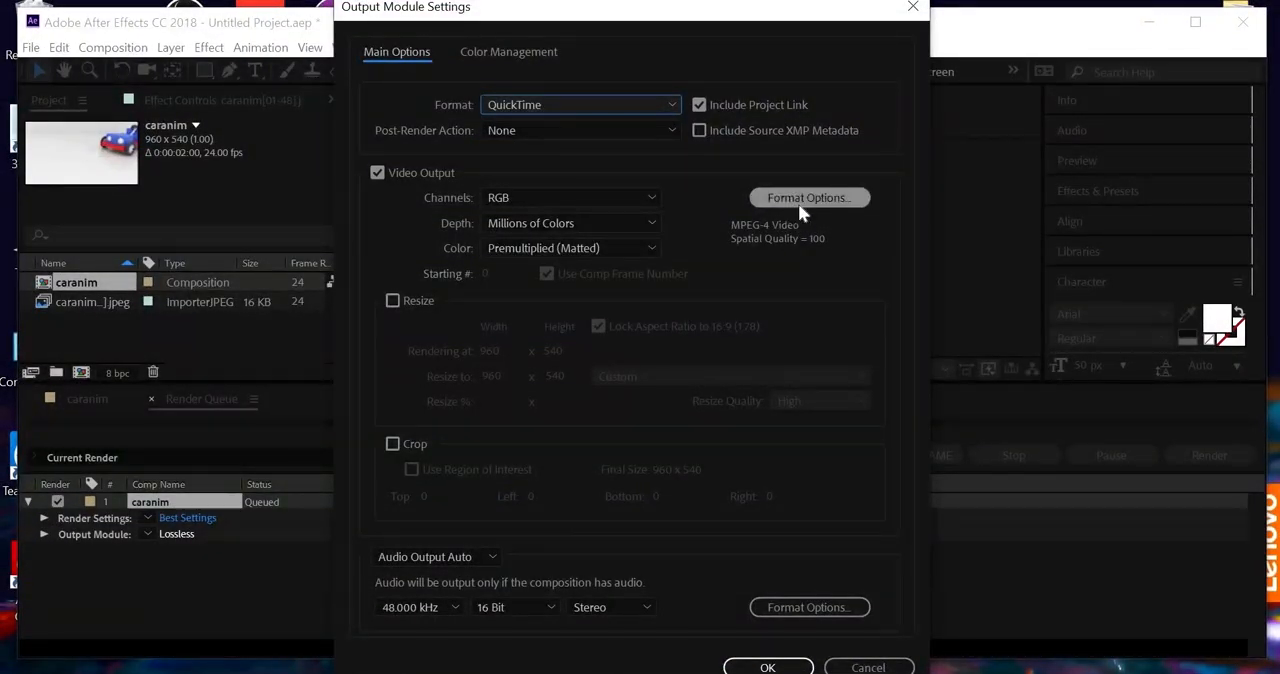
click(798, 203)
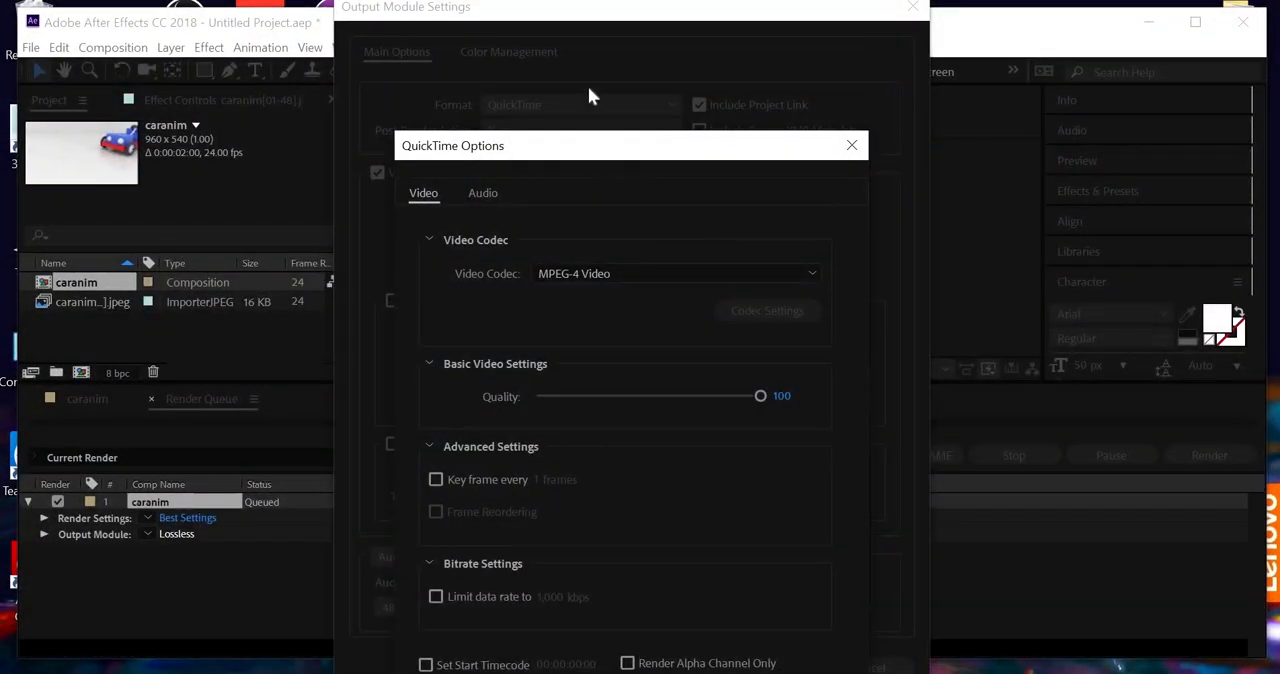
click(700, 664)
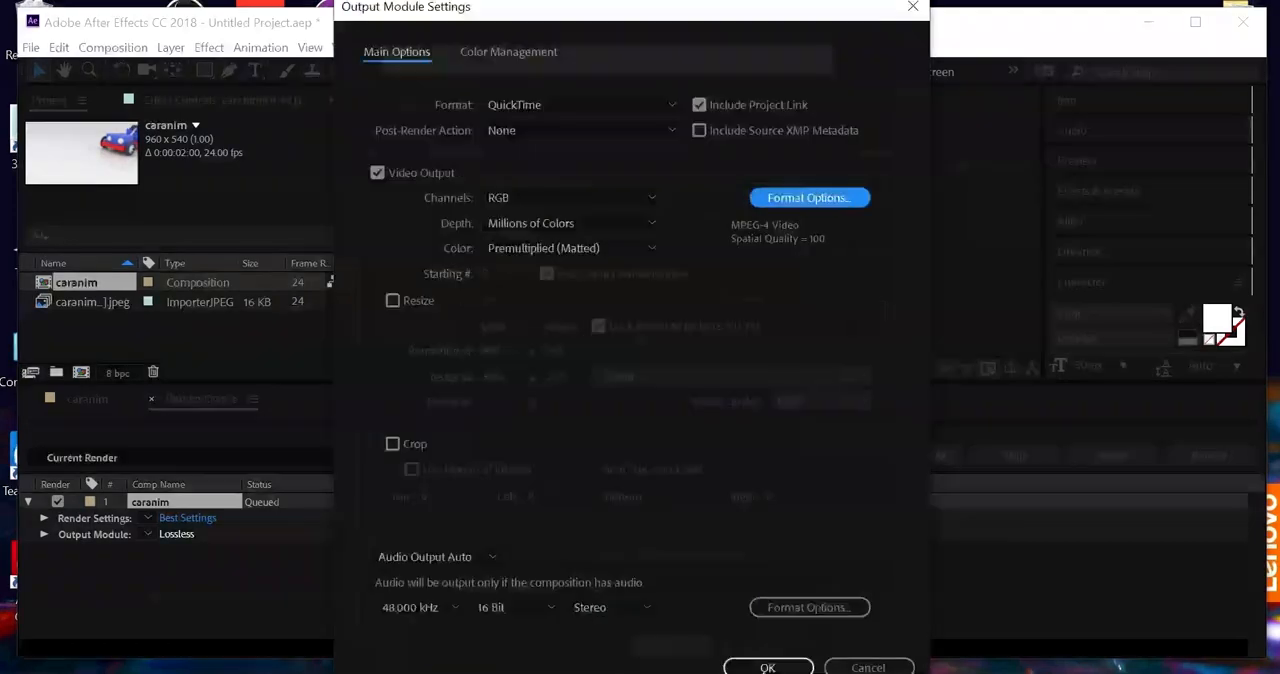
click(767, 667)
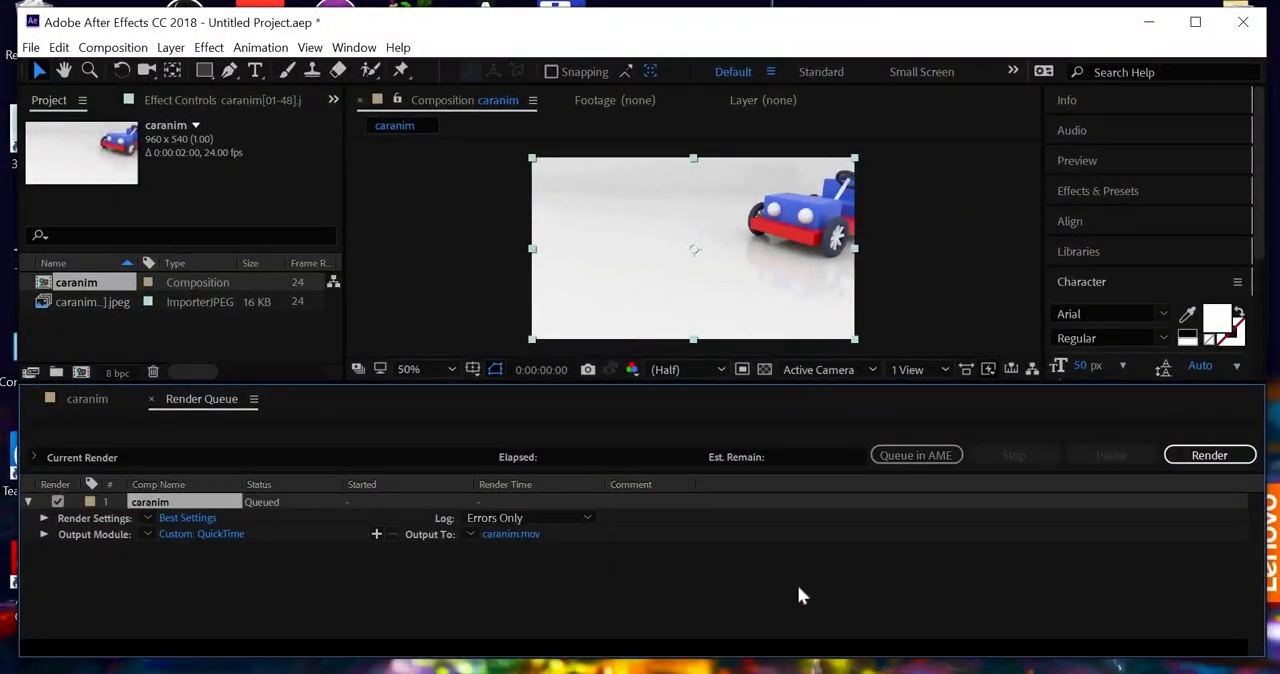
click(1213, 459)
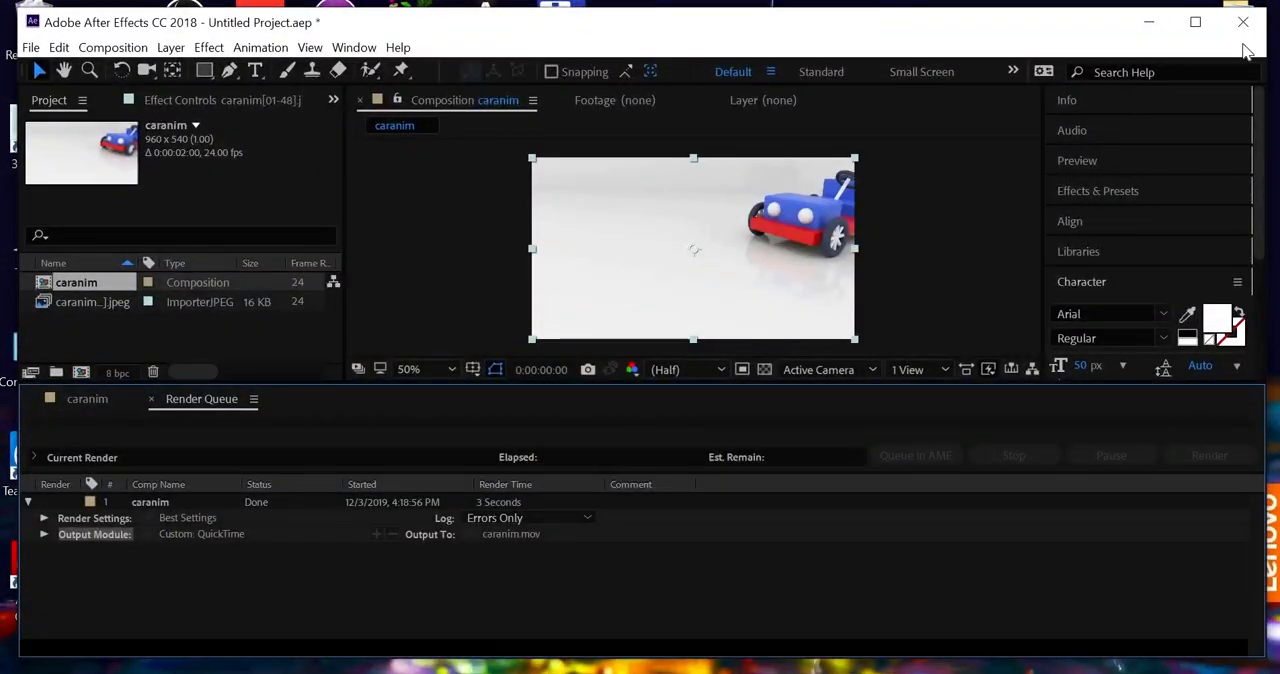
Step: Minimize After Effects, open the caranim project's movies folder in File Explorer, and play the rendered caranim movie twice
click(1149, 21)
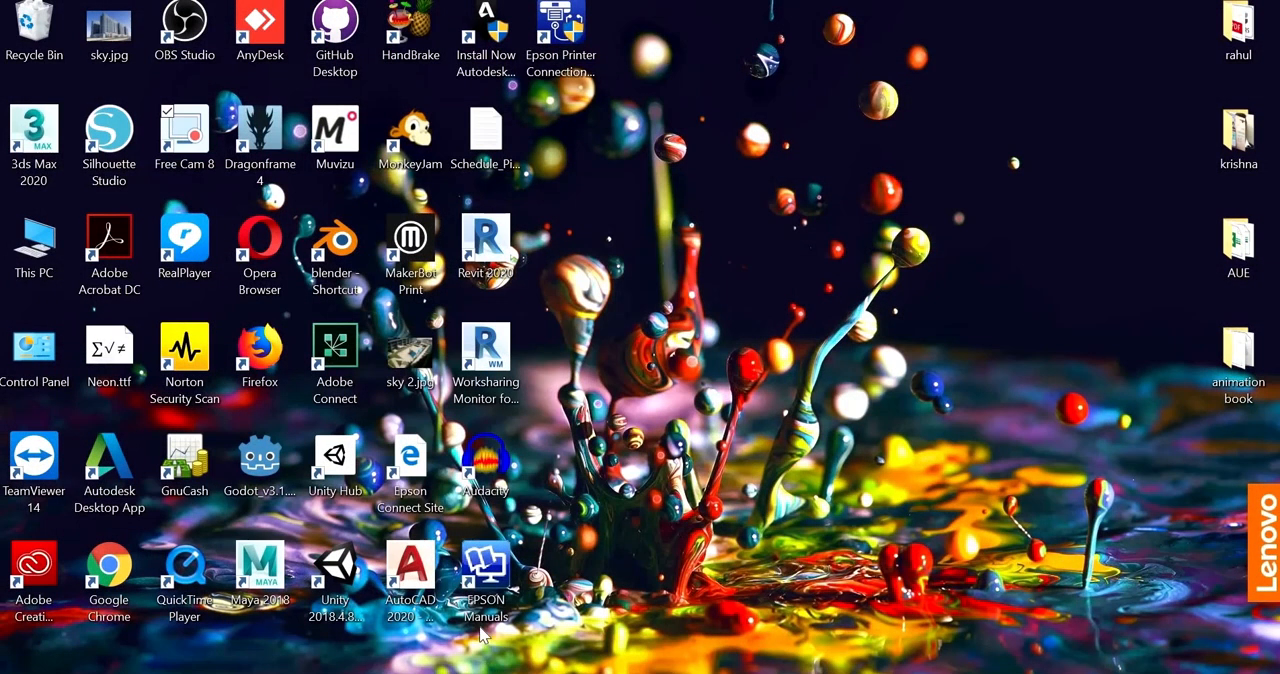
mouse_move(555, 664)
click(553, 610)
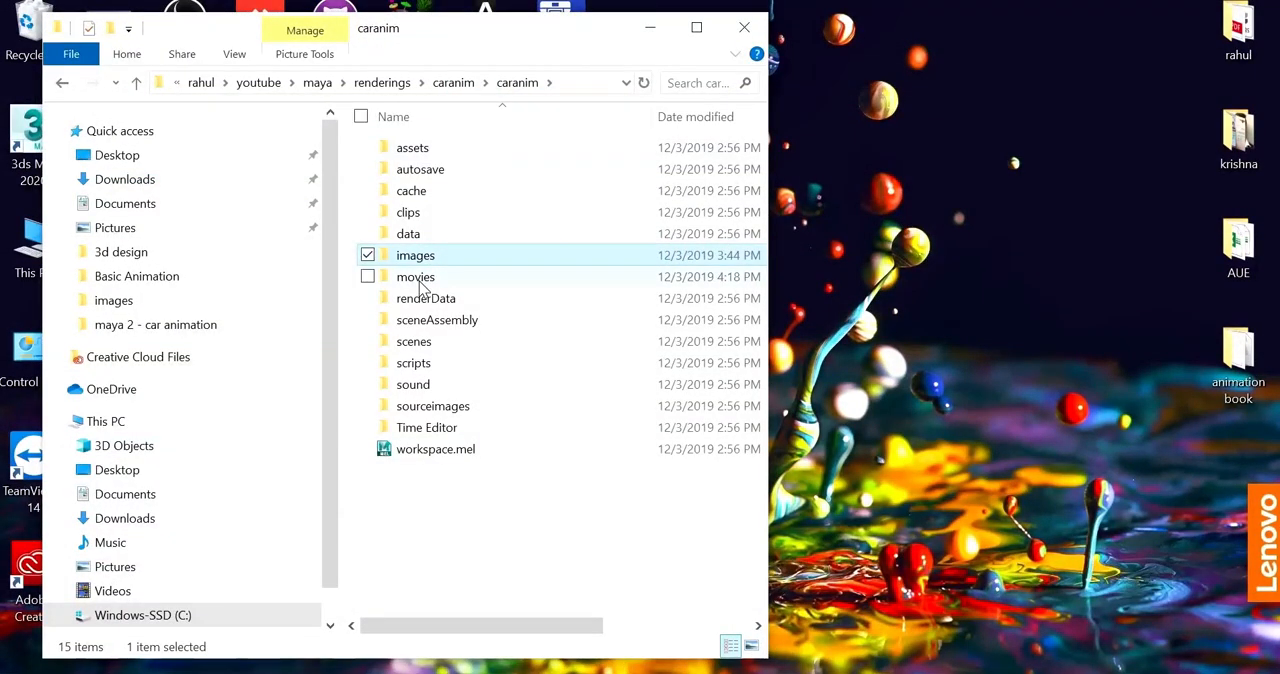
double_click(424, 278)
double_click(412, 175)
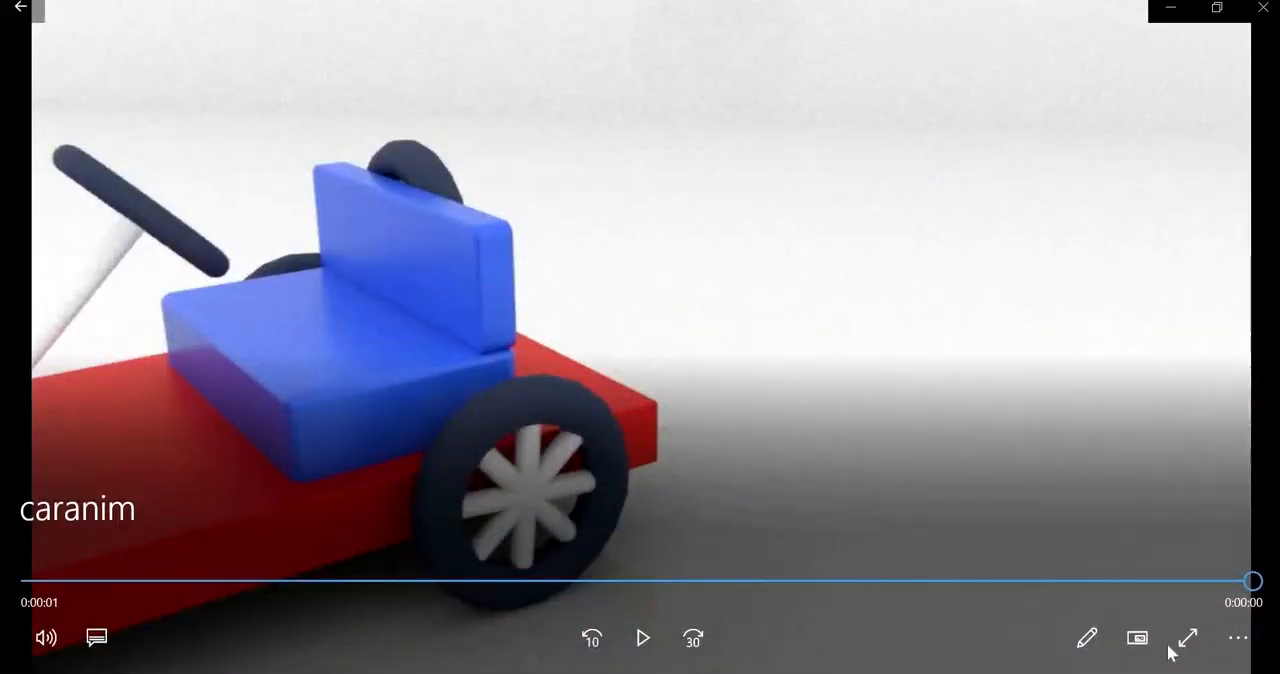
click(1236, 640)
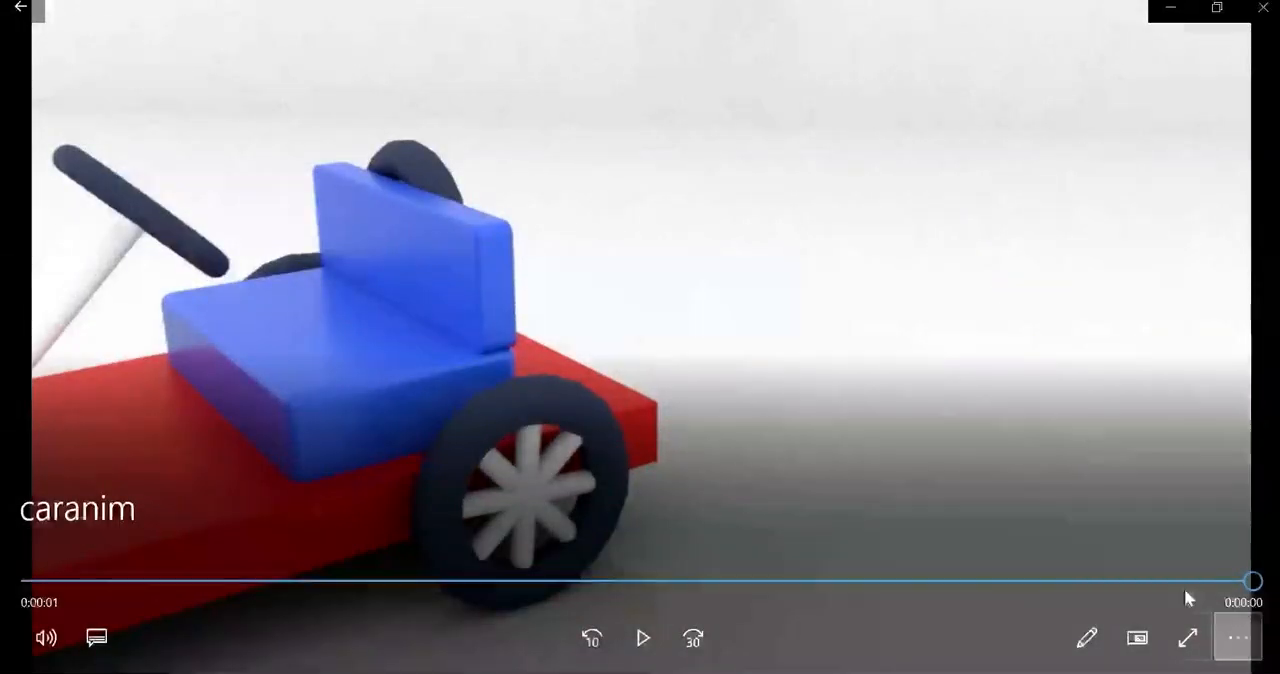
click(641, 637)
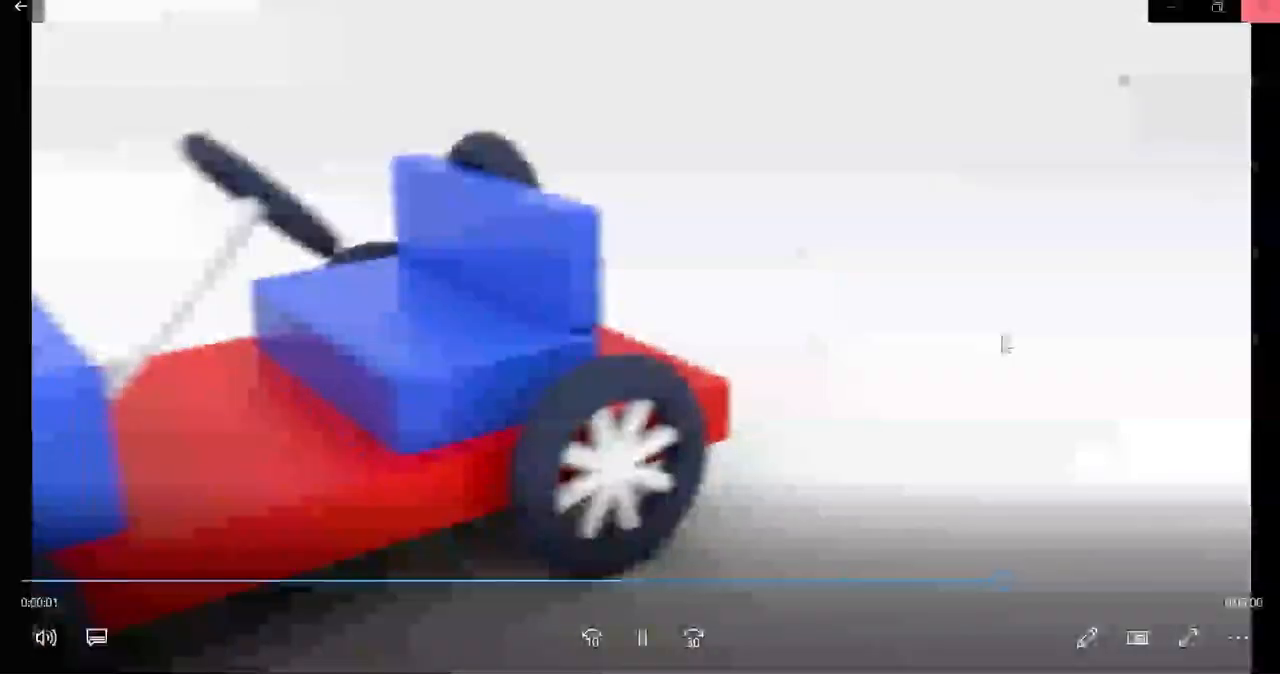
Step: Close the video player and the File Explorer window, and switch back to the car scene in Maya
click(1262, 7)
click(744, 27)
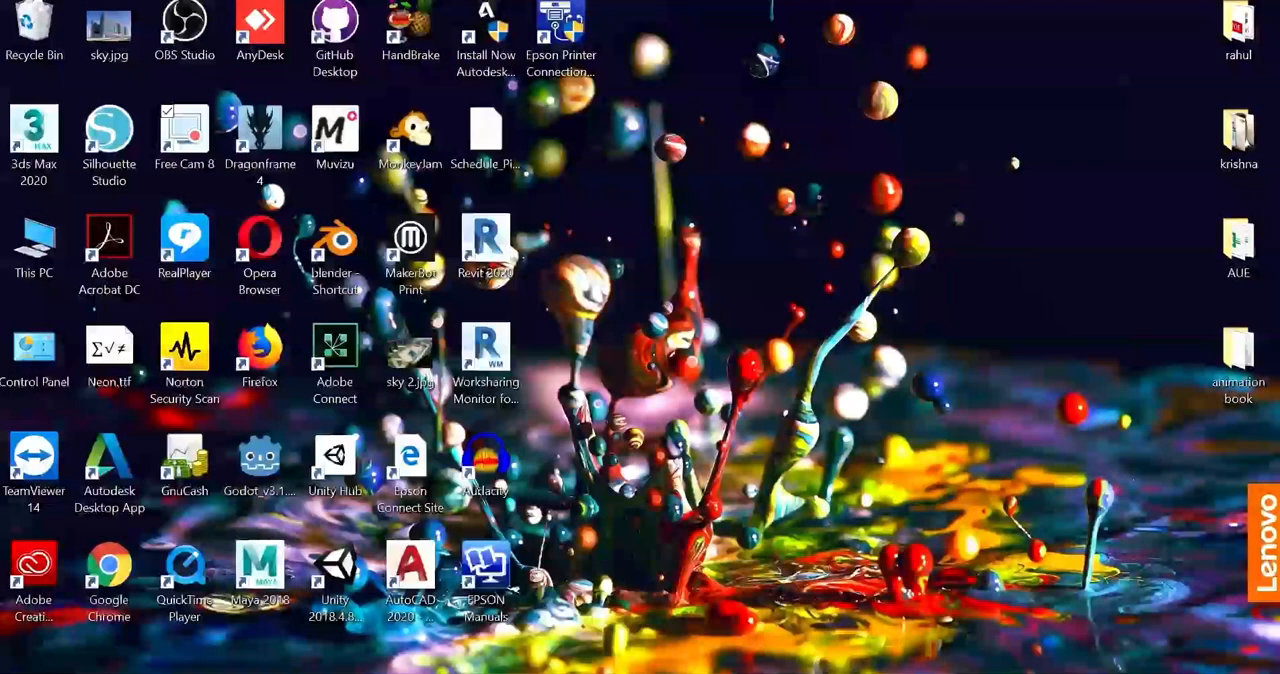
mouse_move(855, 578)
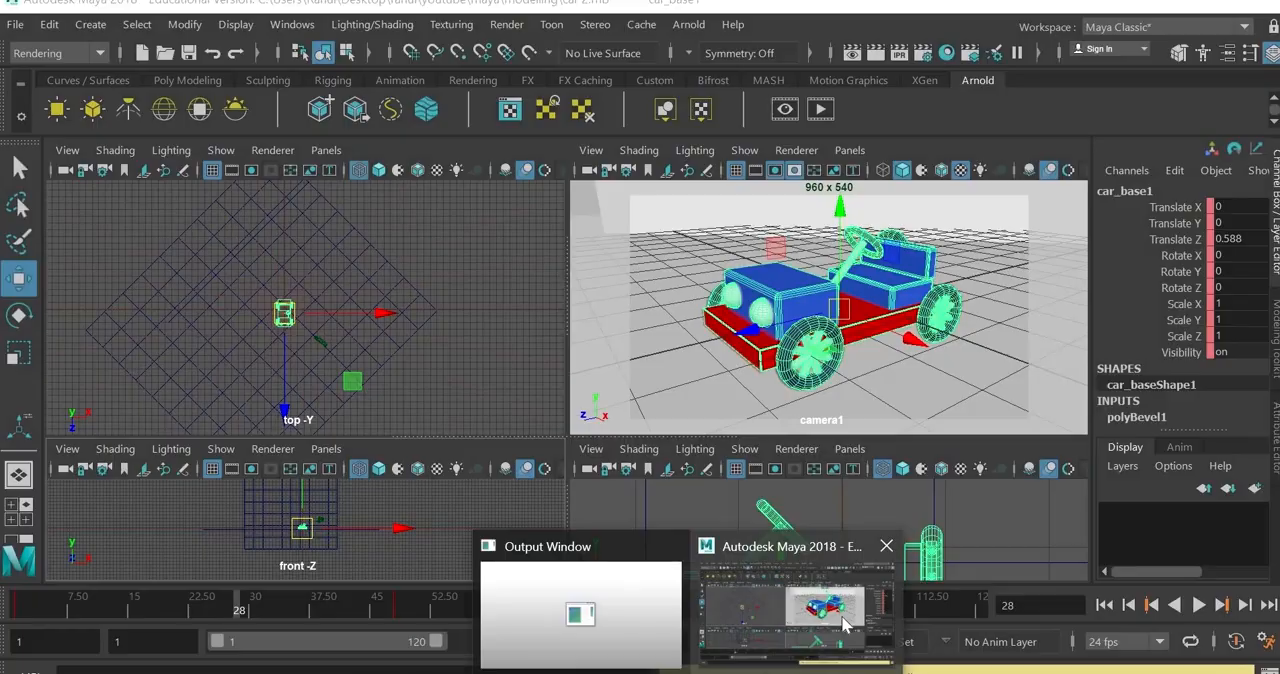
click(845, 620)
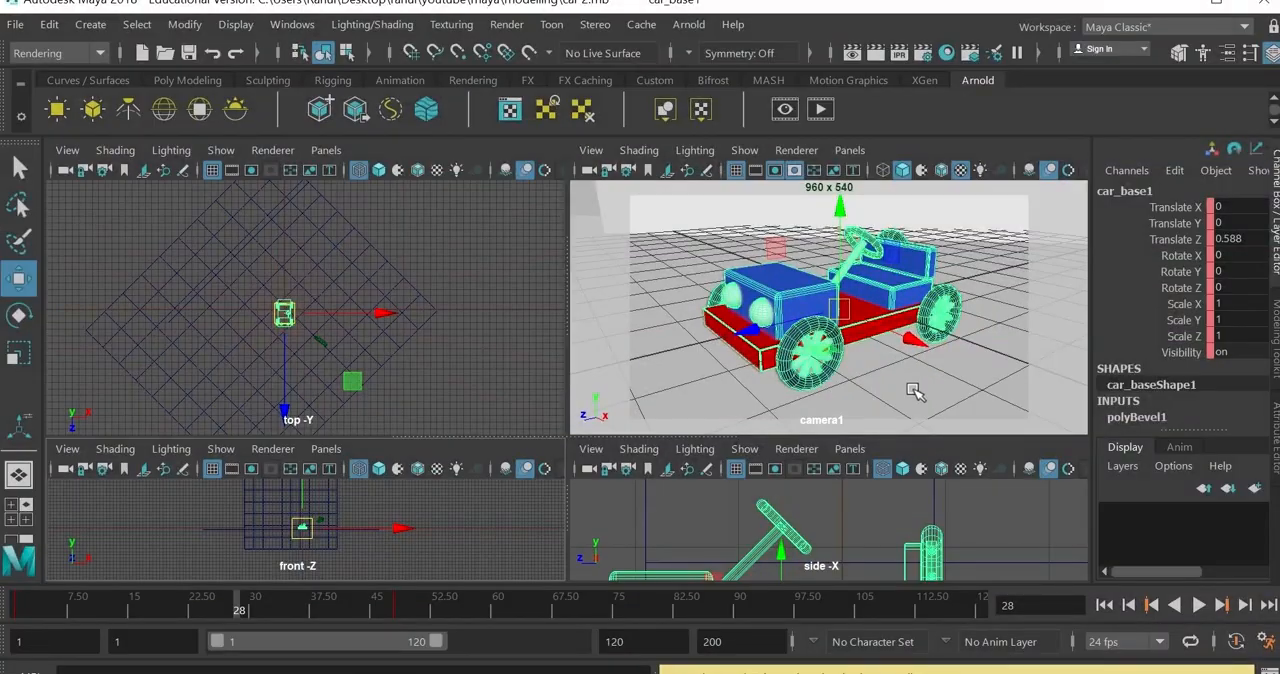